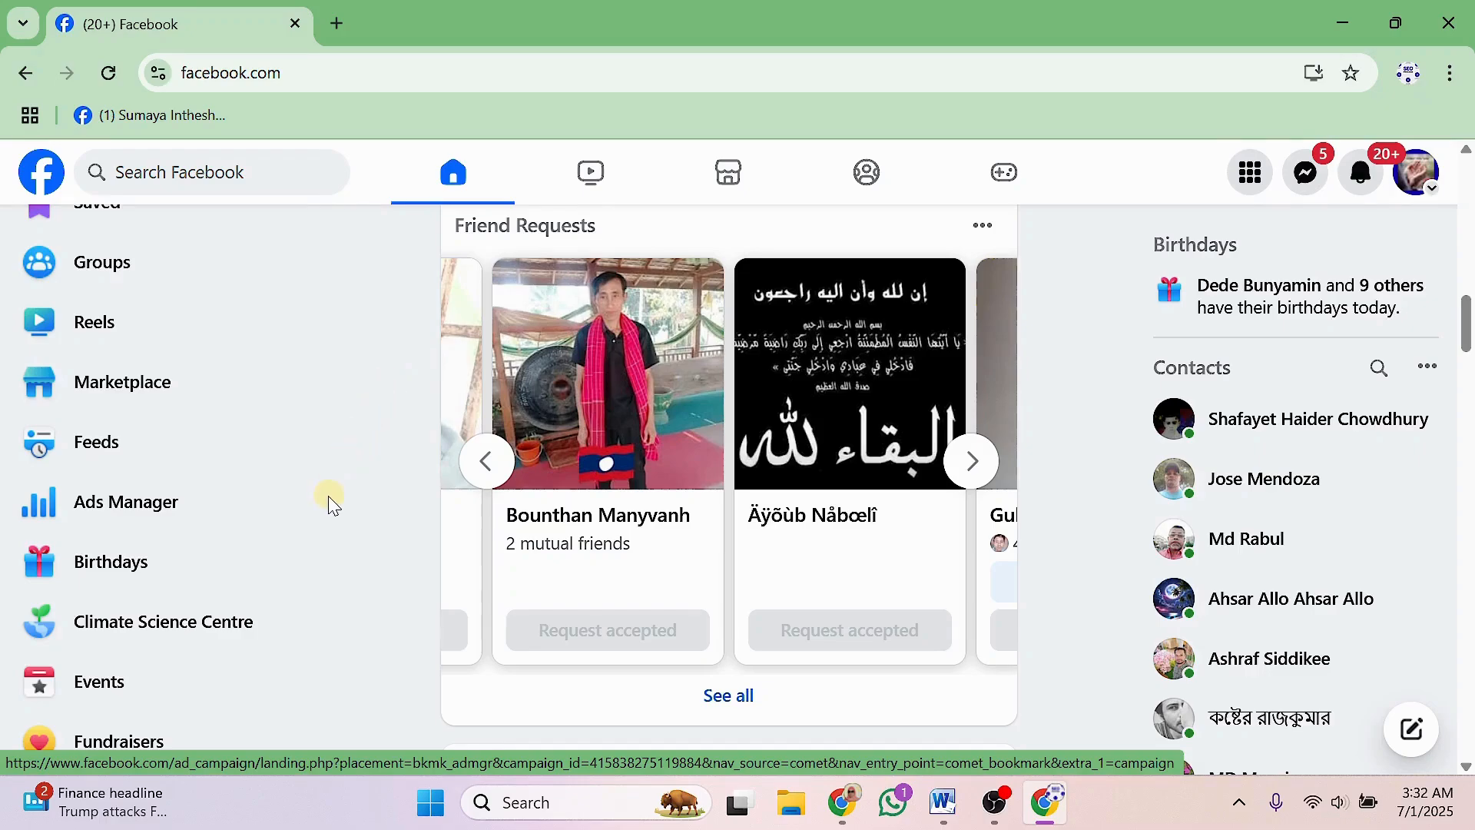
Minimize the Chrome window and restore it to bring Facebook back.
left_click(1048, 815)
left_click(1049, 815)
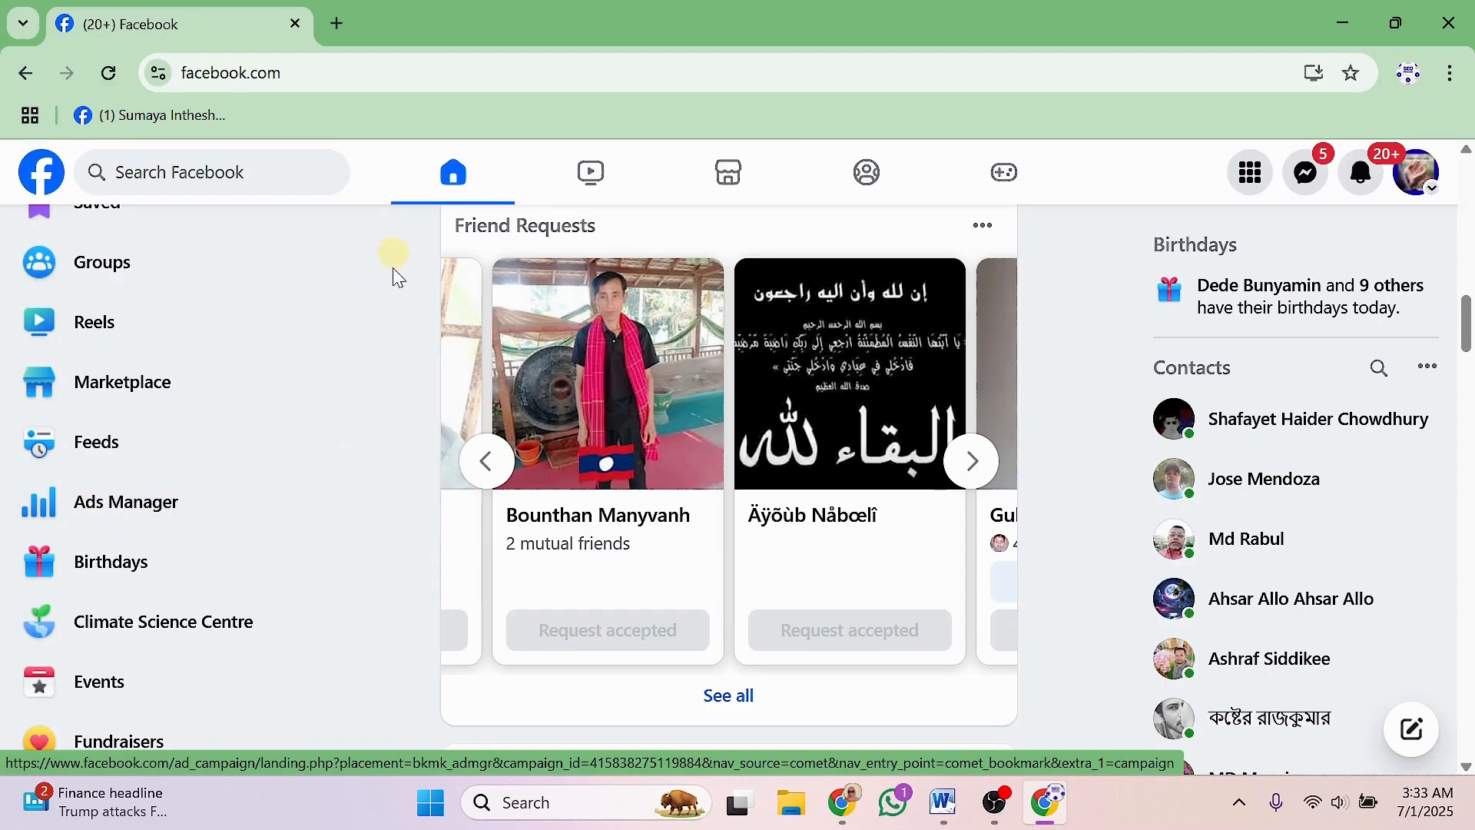
Open Ads Manager and pick the Bd Mobile Shop business portfolio from the ad account selector.
left_click(100, 501)
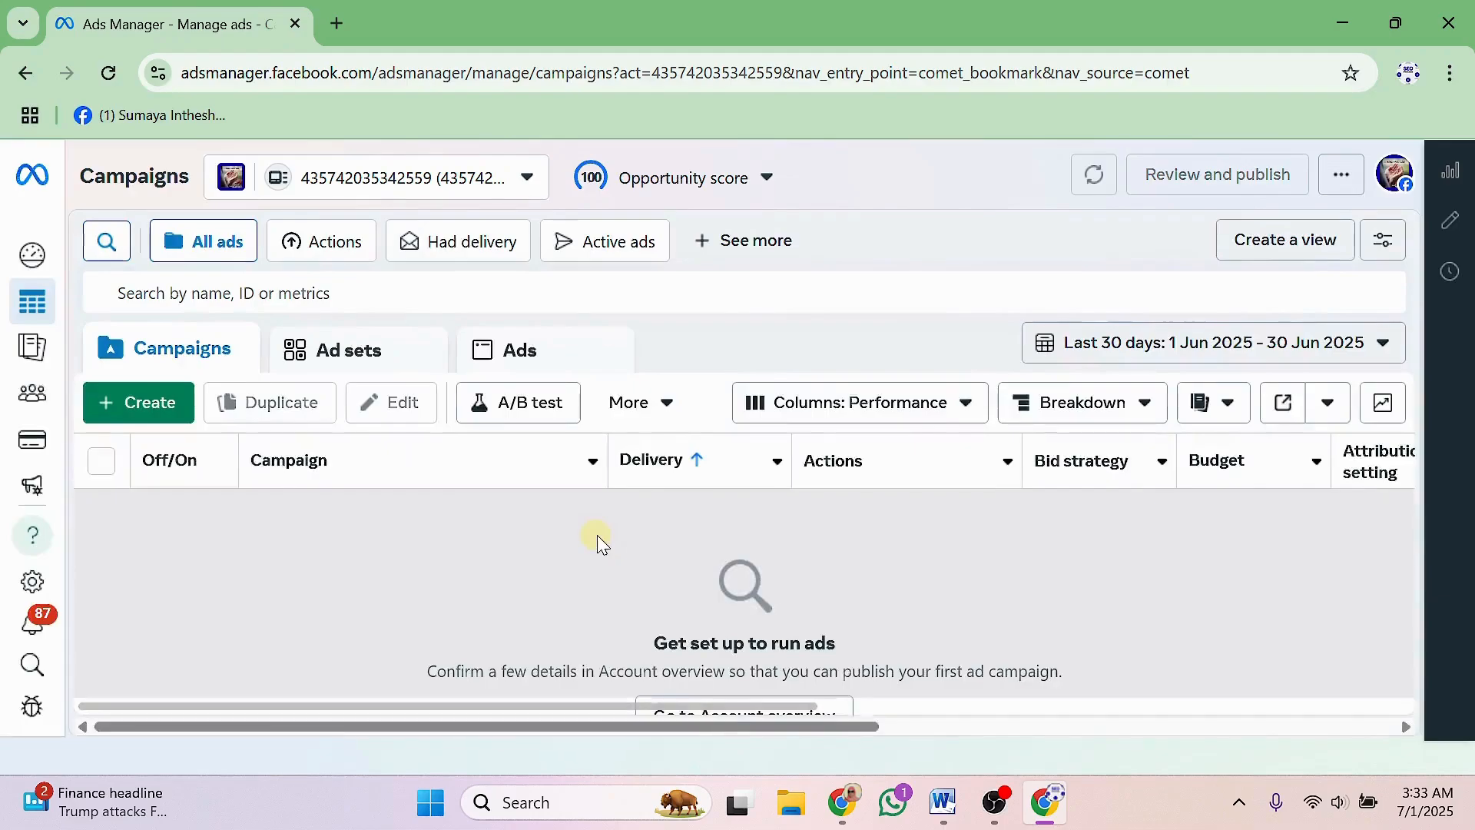
left_click(528, 179)
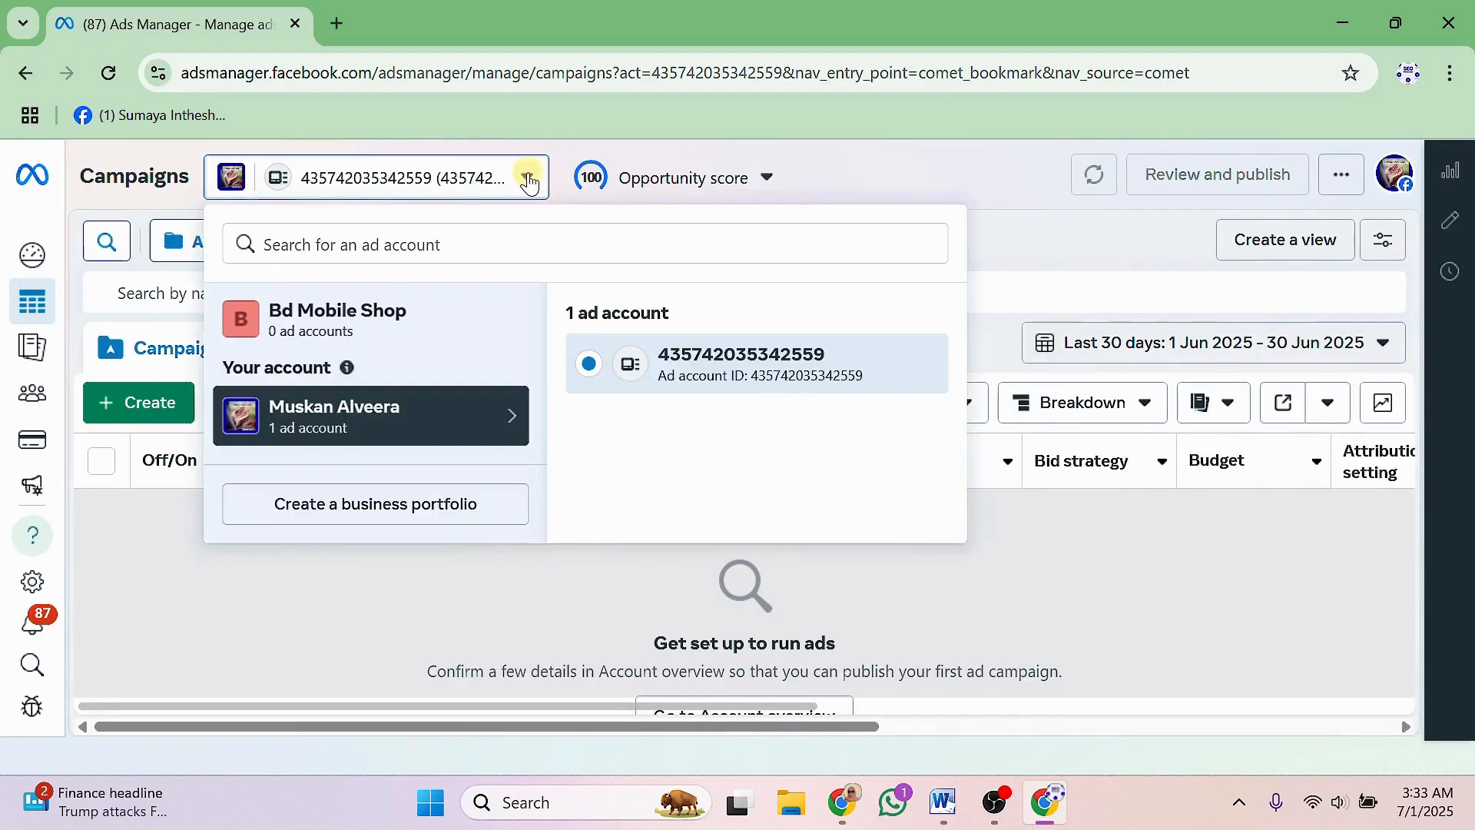
scroll(295, 338, "up", 1)
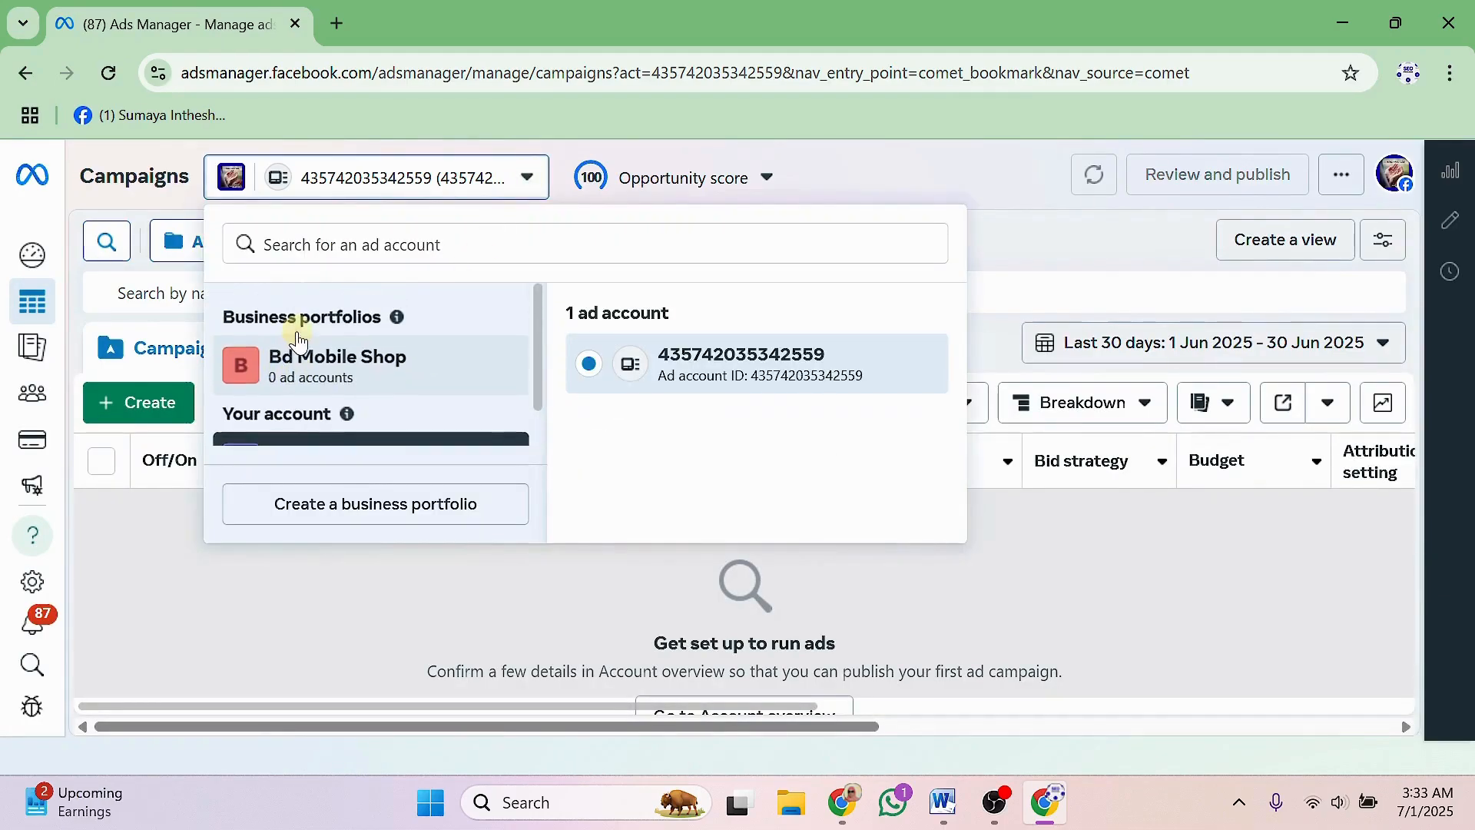
left_click_drag(223, 318, 382, 318)
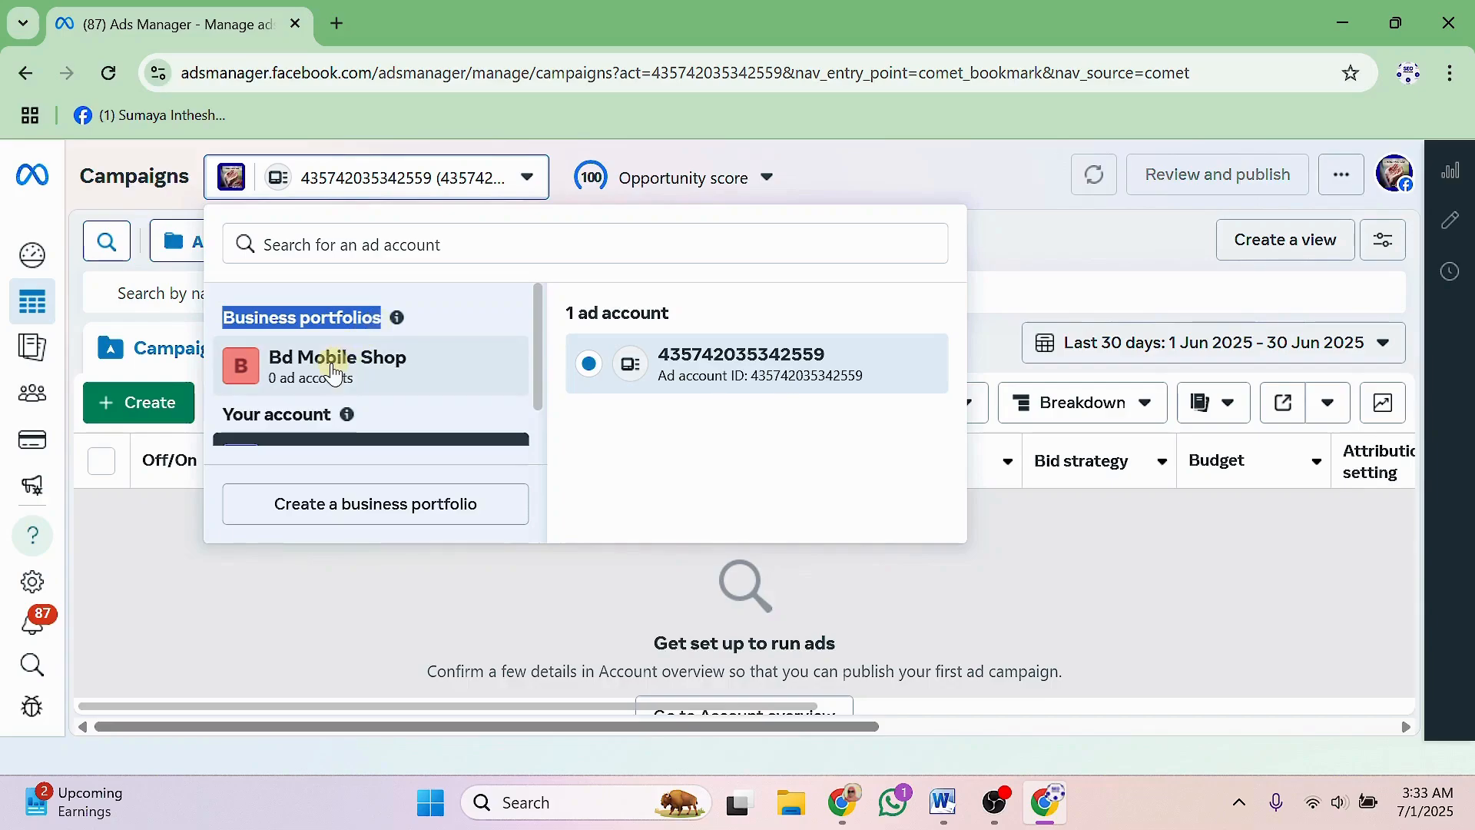
scroll(334, 374, "down", 1)
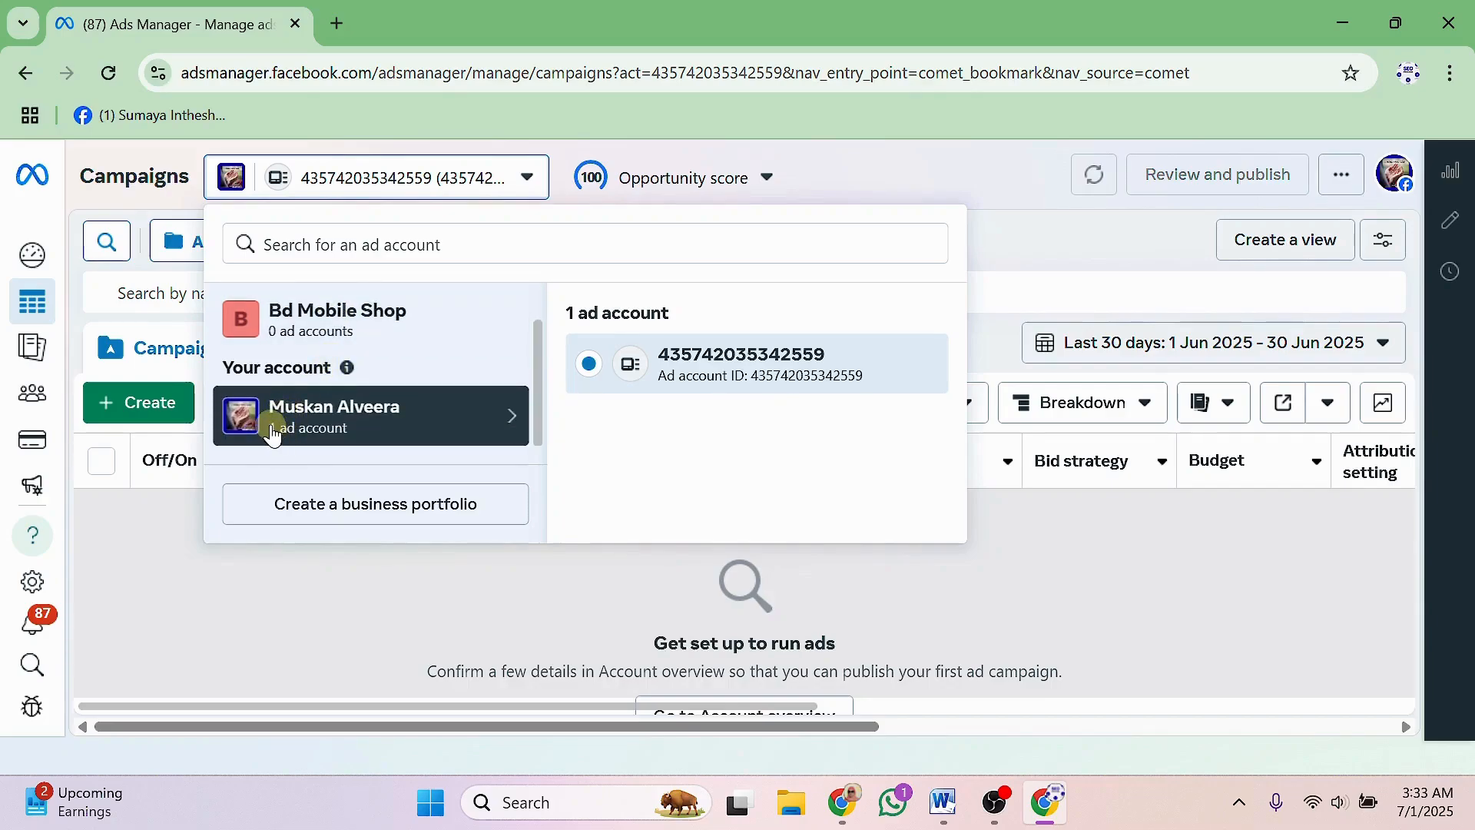
left_click_drag(273, 432, 311, 434)
left_click(309, 430)
scroll(353, 436, "up", 2)
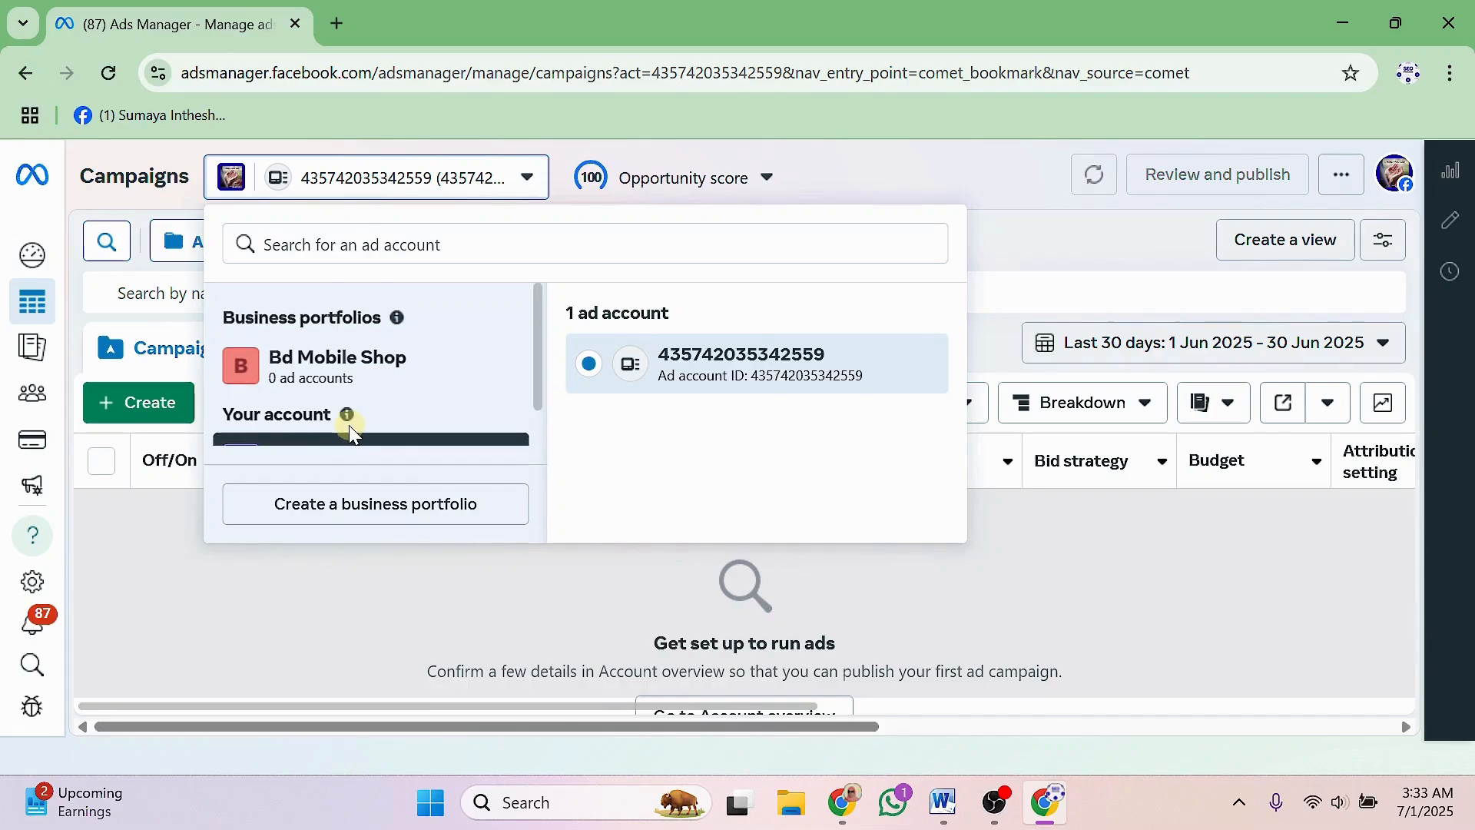
left_click(319, 369)
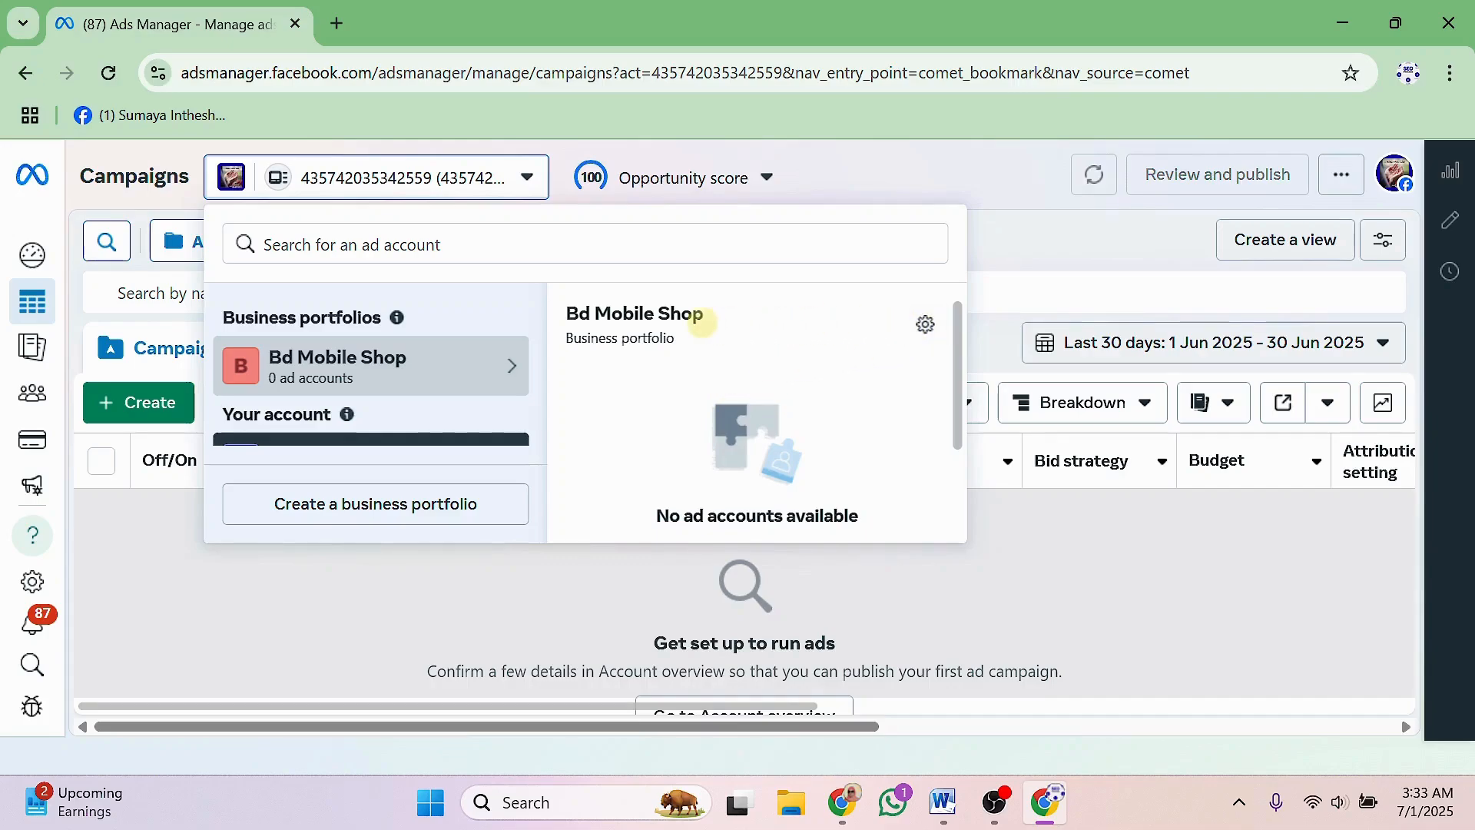
Open the Bd Mobile Shop portfolio settings and go to its Ad accounts page.
left_click(925, 329)
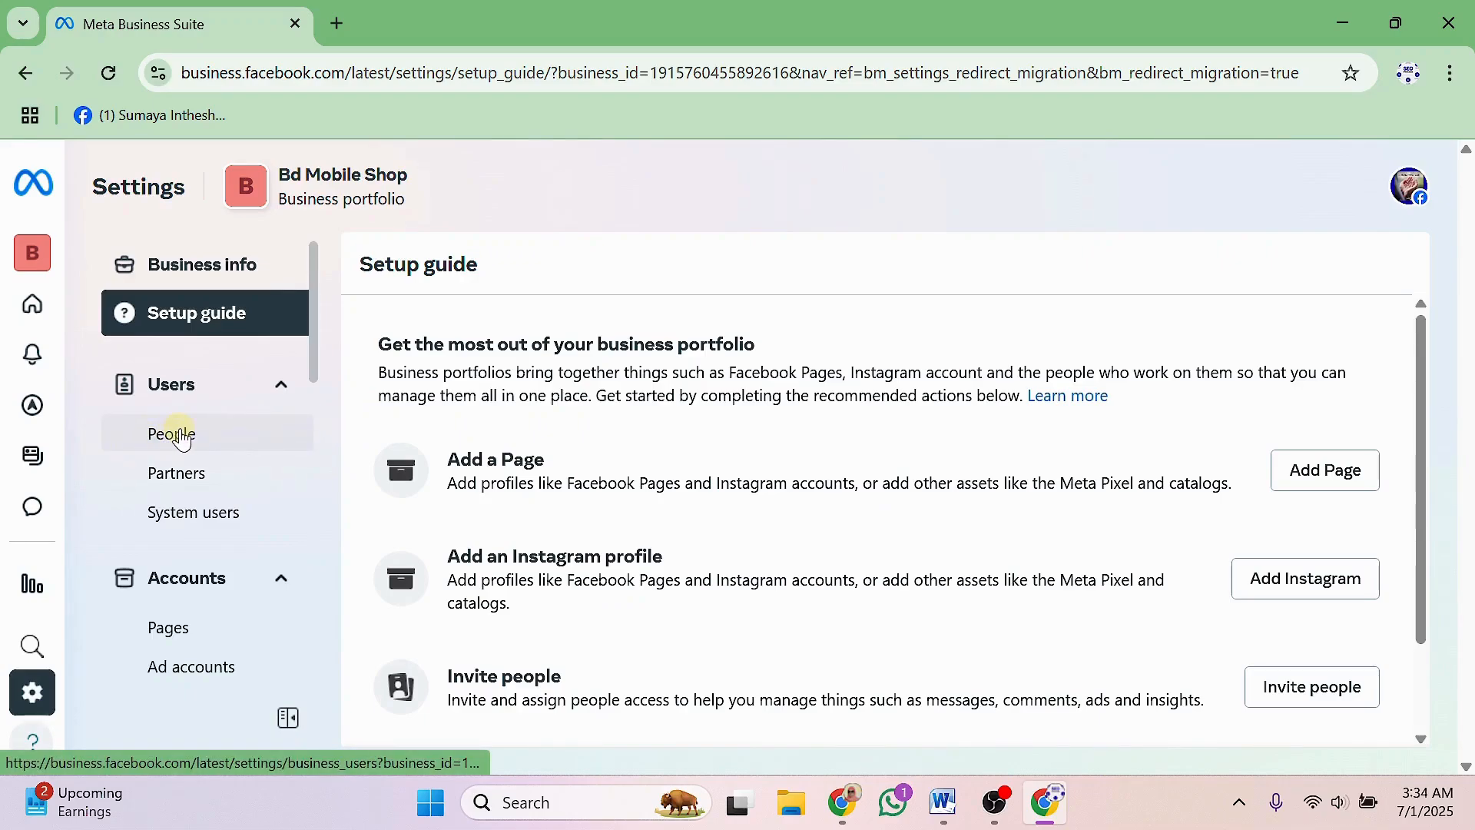
scroll(181, 437, "down", 2)
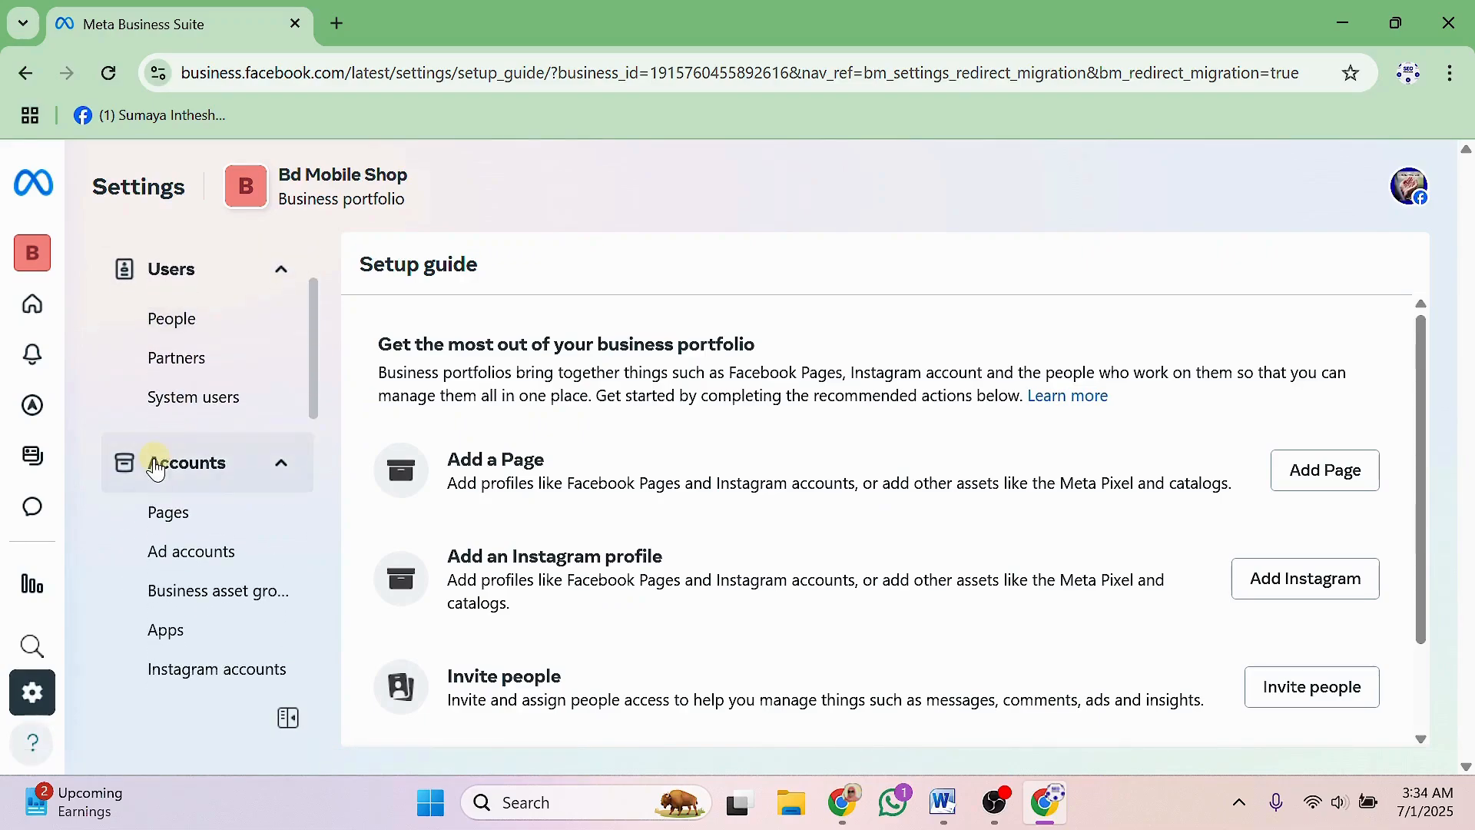
scroll(185, 465, "down", 2)
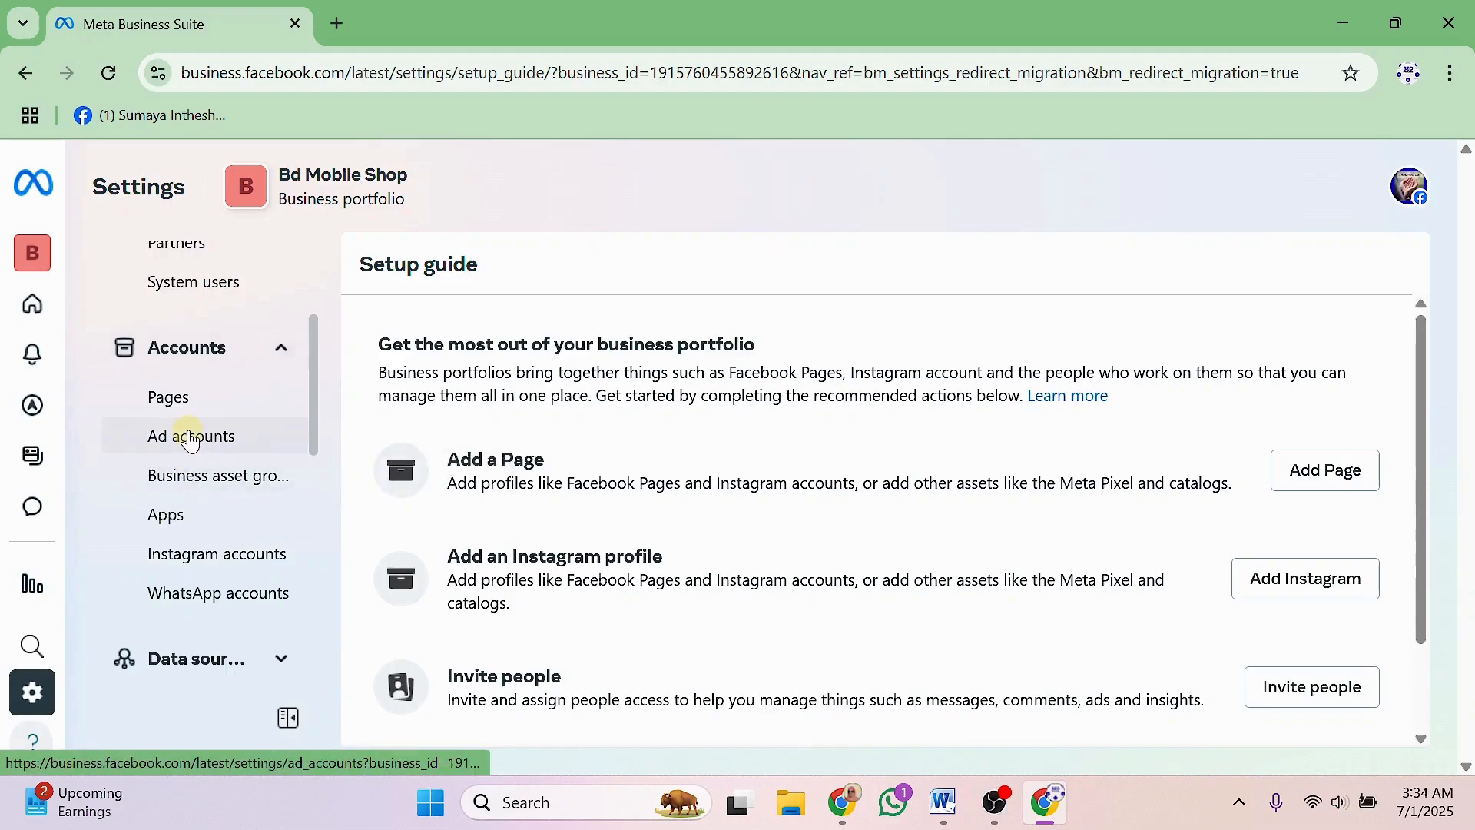
left_click(191, 441)
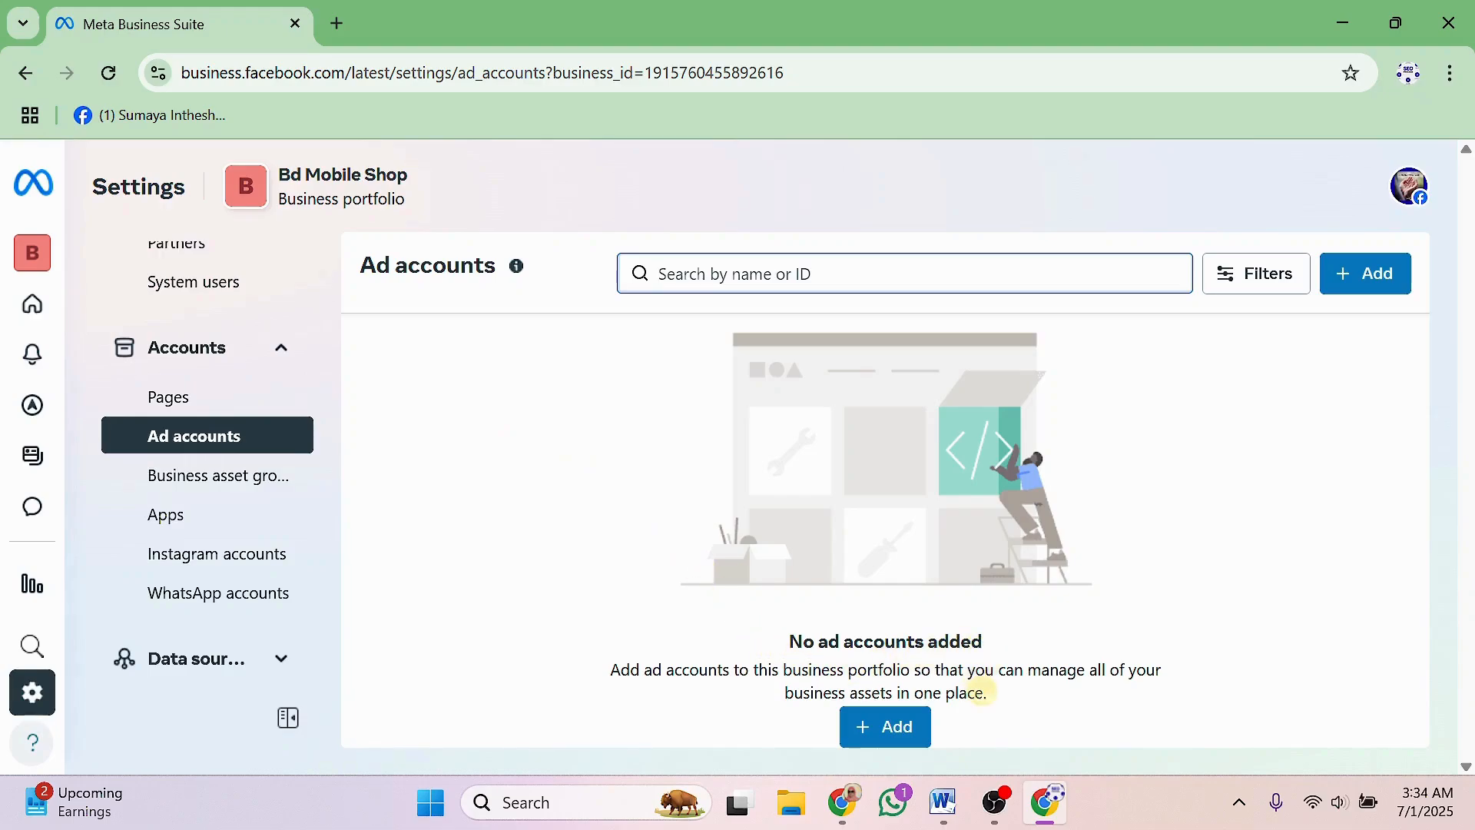
Add an ad account to the portfolio by choosing to create a new one.
left_click(891, 733)
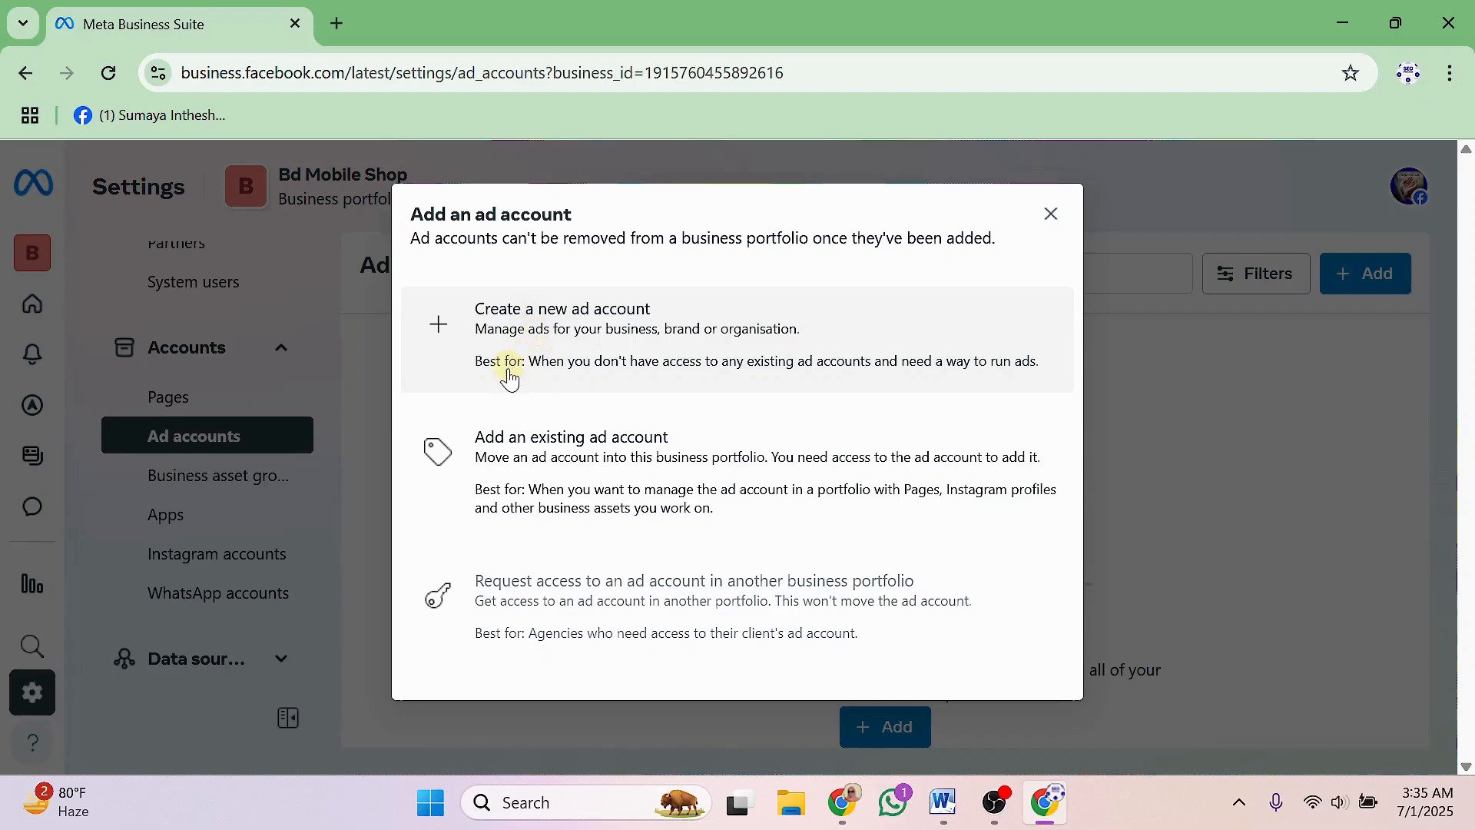
left_click(541, 324)
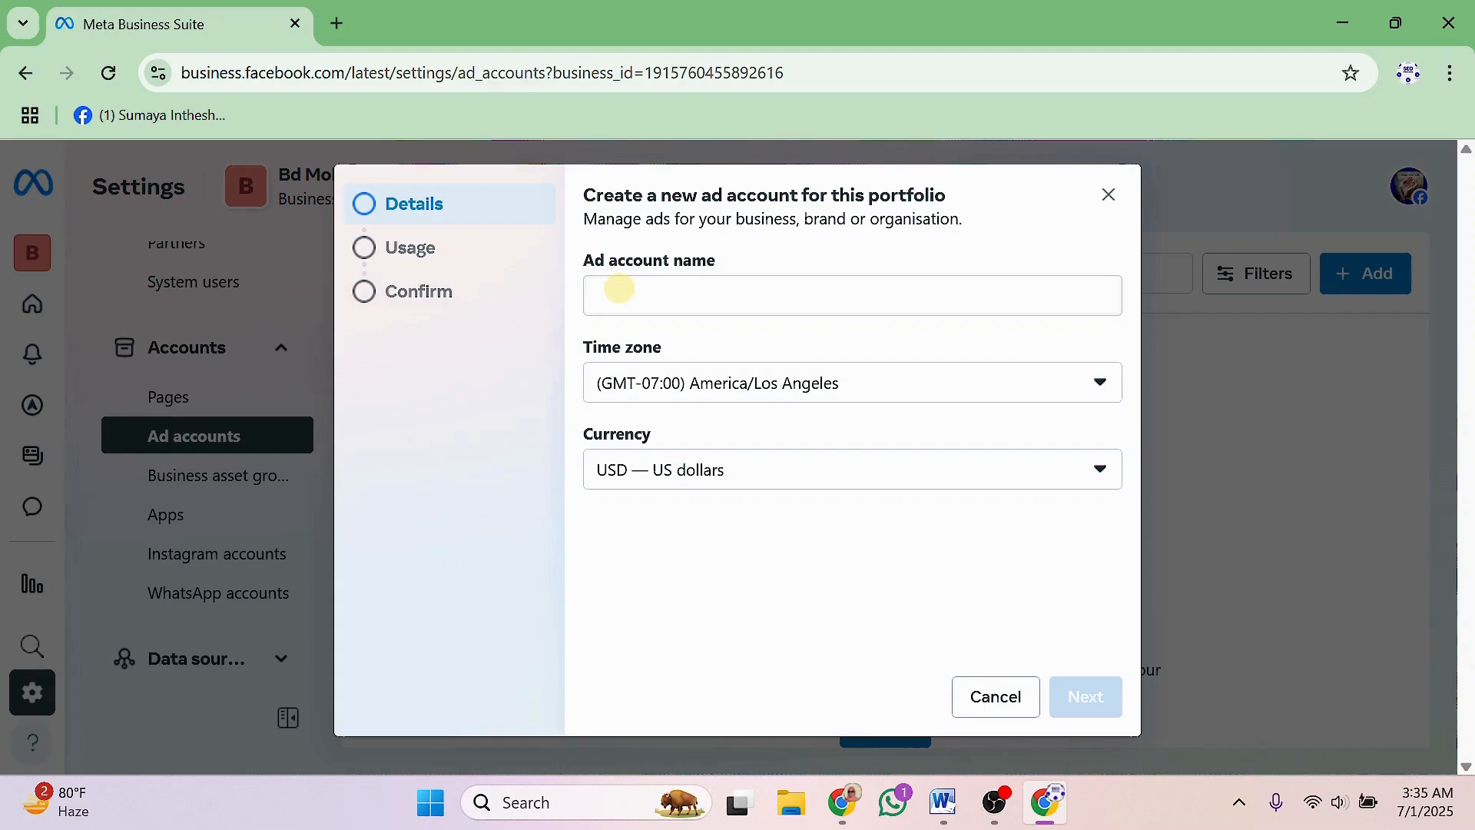
Enter 'Mobile Retail Shop' as the ad account name.
left_click(619, 290)
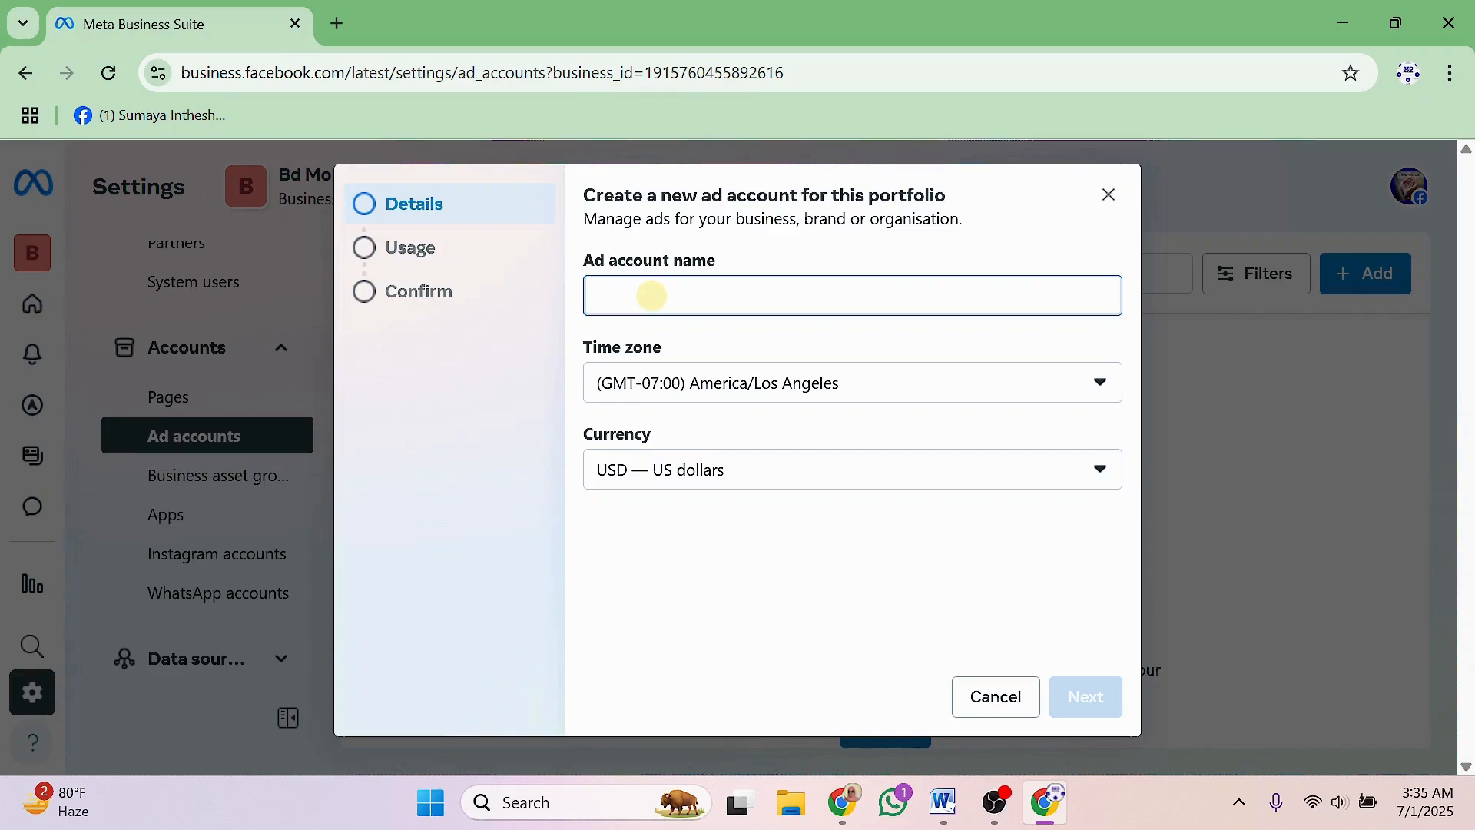
type("Mo")
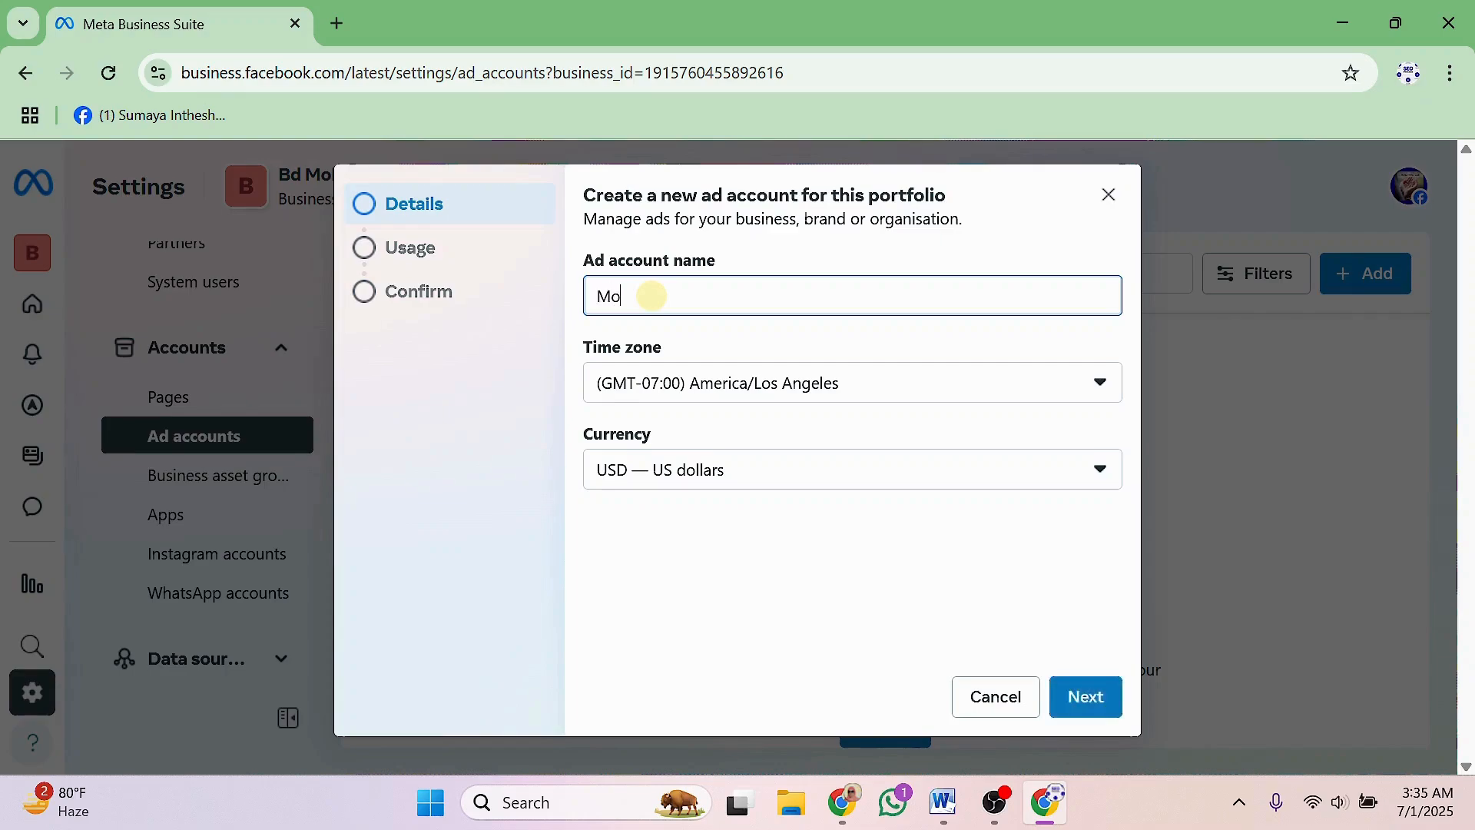
type("bile Retail Shop")
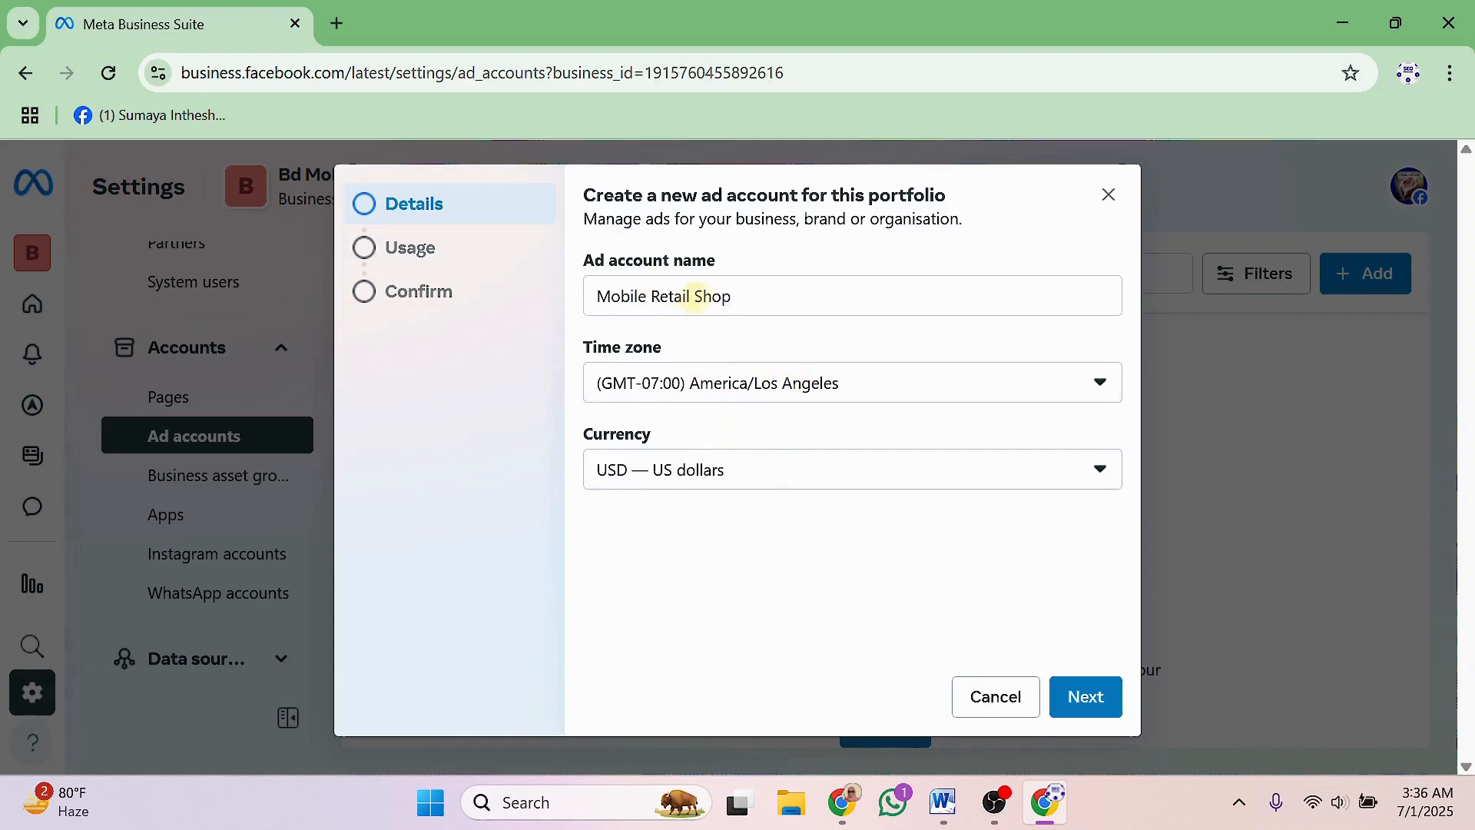
left_click(701, 295)
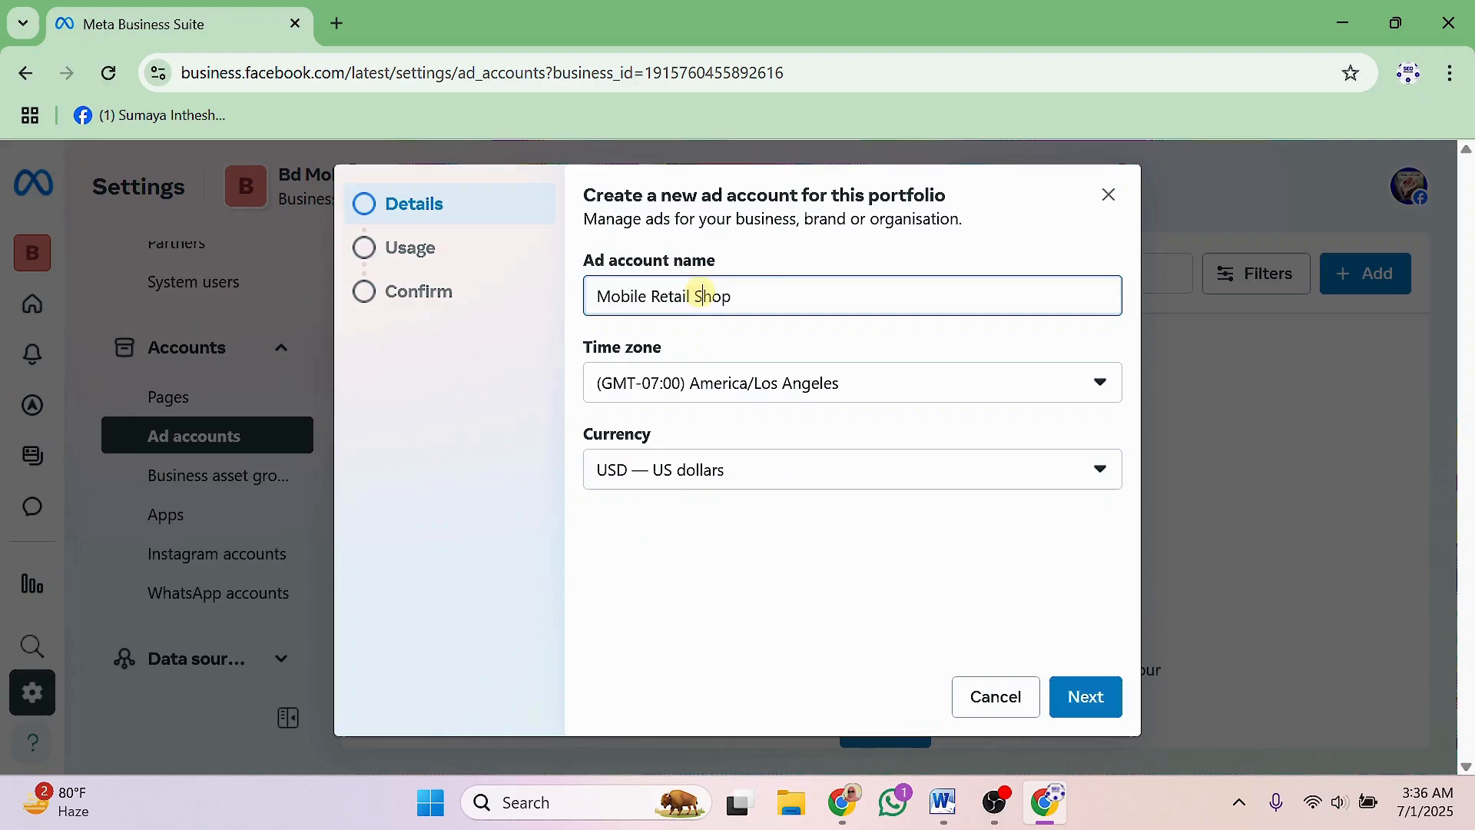
Set the currency to Bangladeshi Taka, then switch it back to US dollars.
left_click(742, 470)
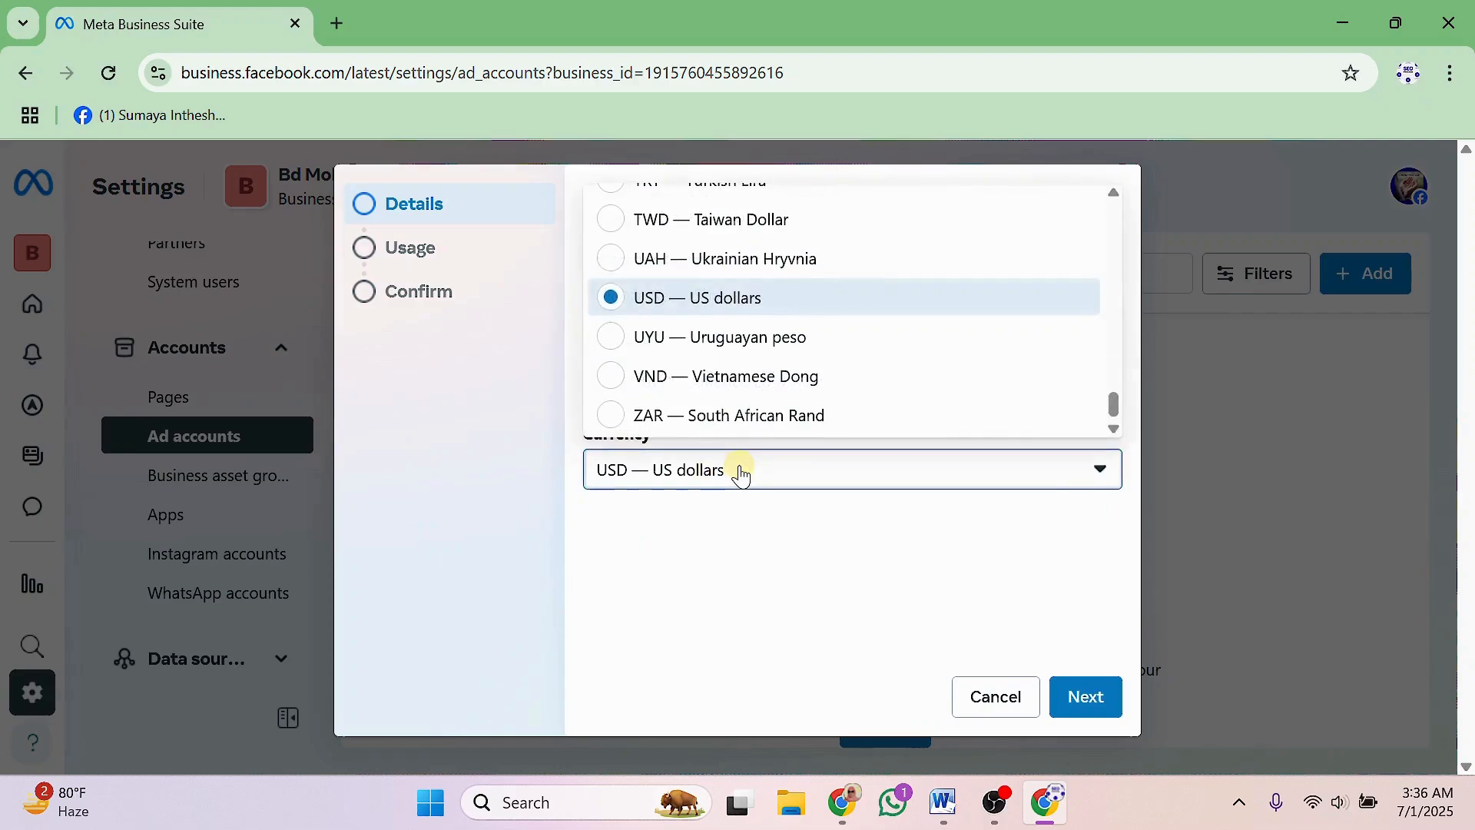
scroll(757, 371, "up", 3)
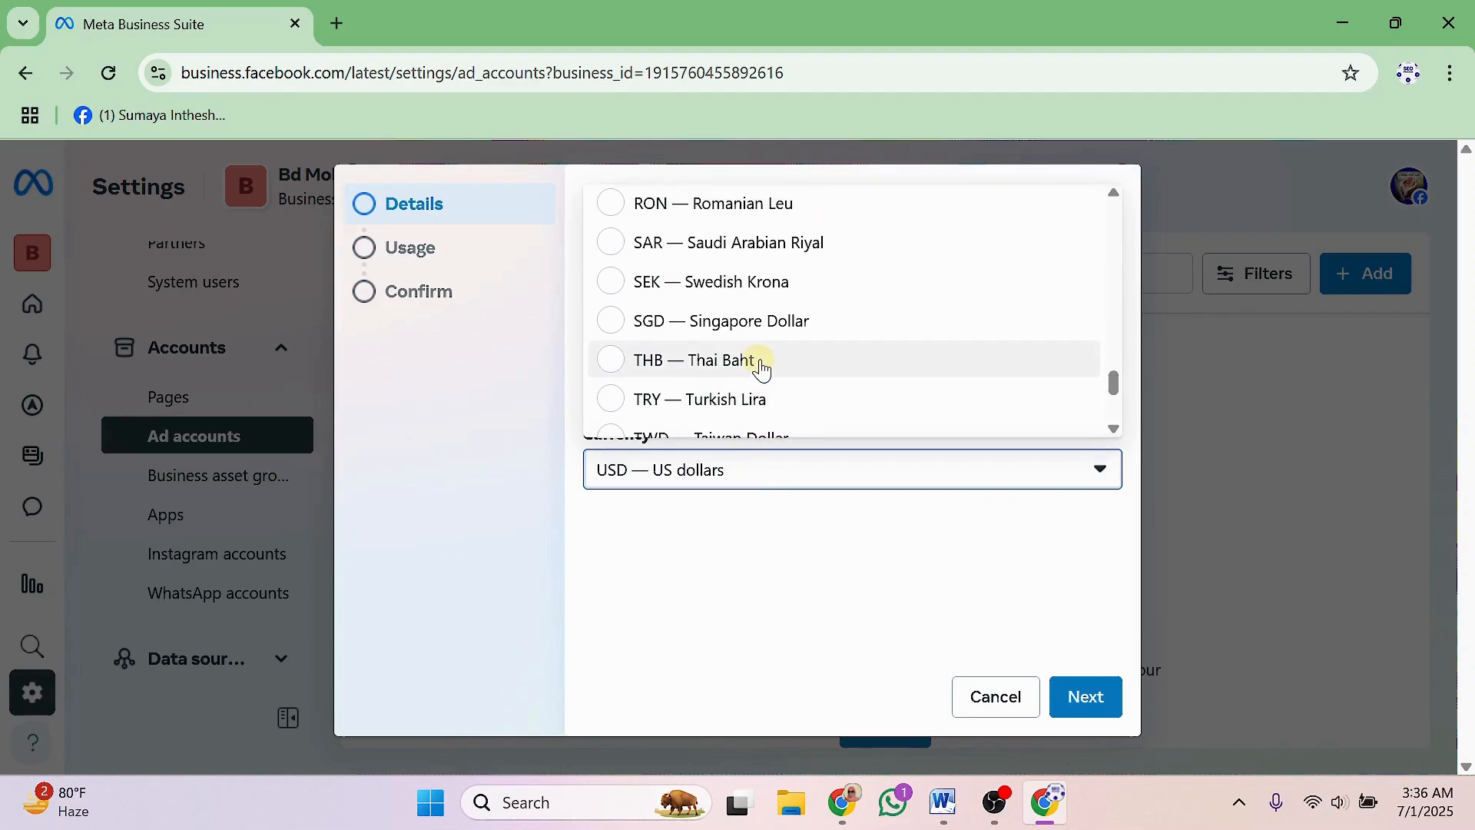
key("b")
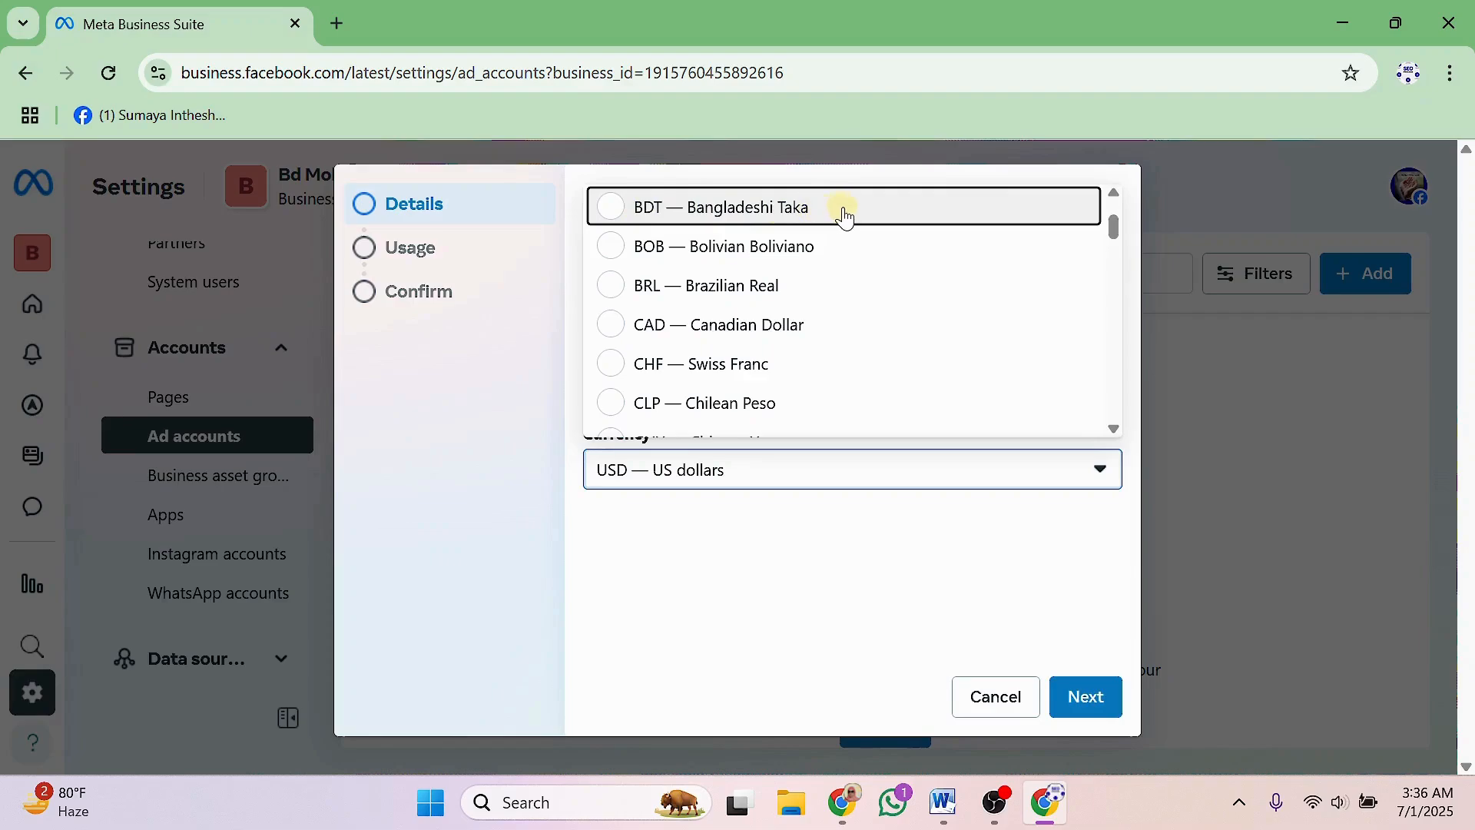
left_click(753, 210)
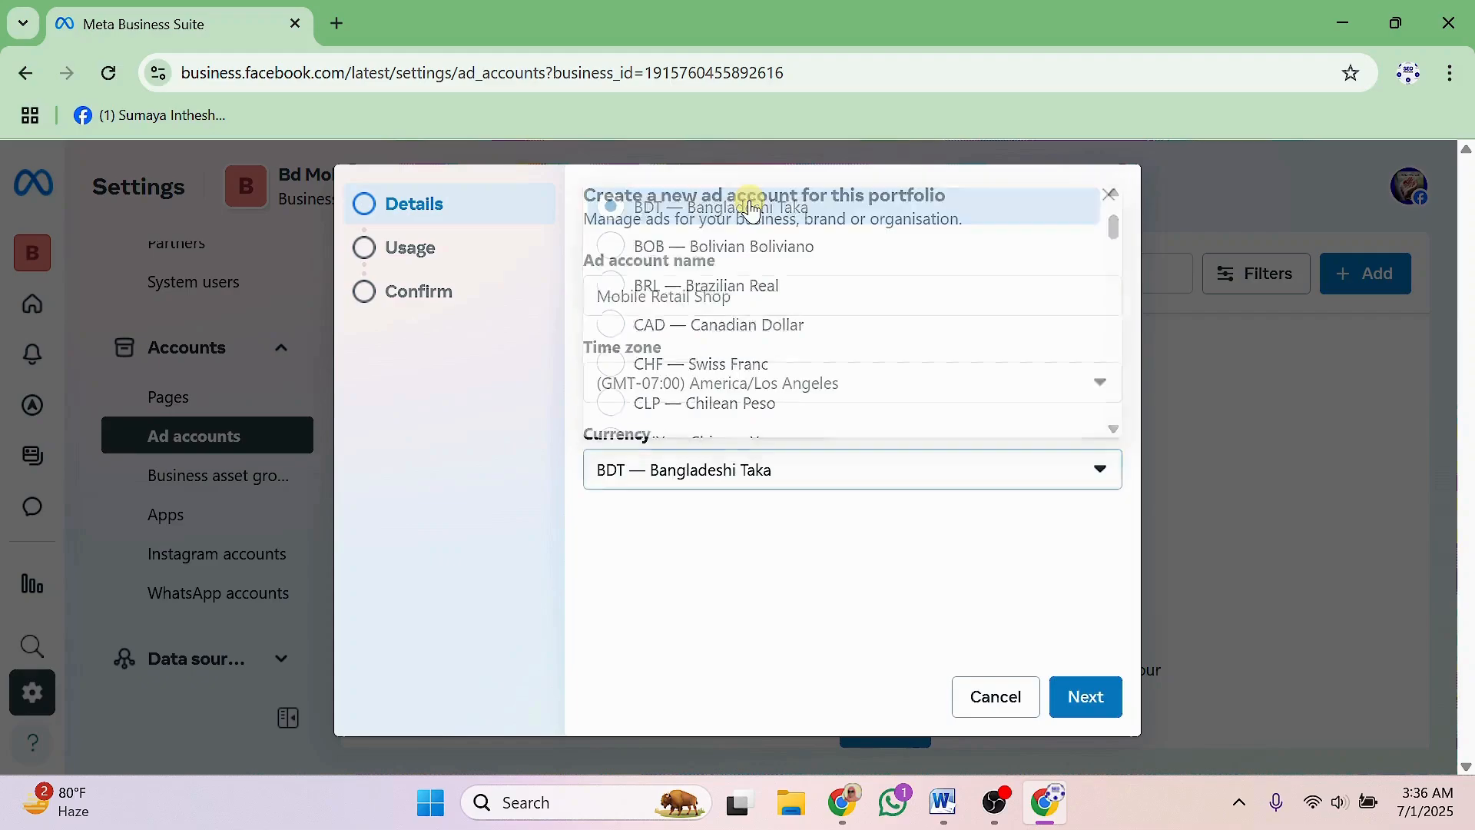
left_click(699, 477)
key("u")
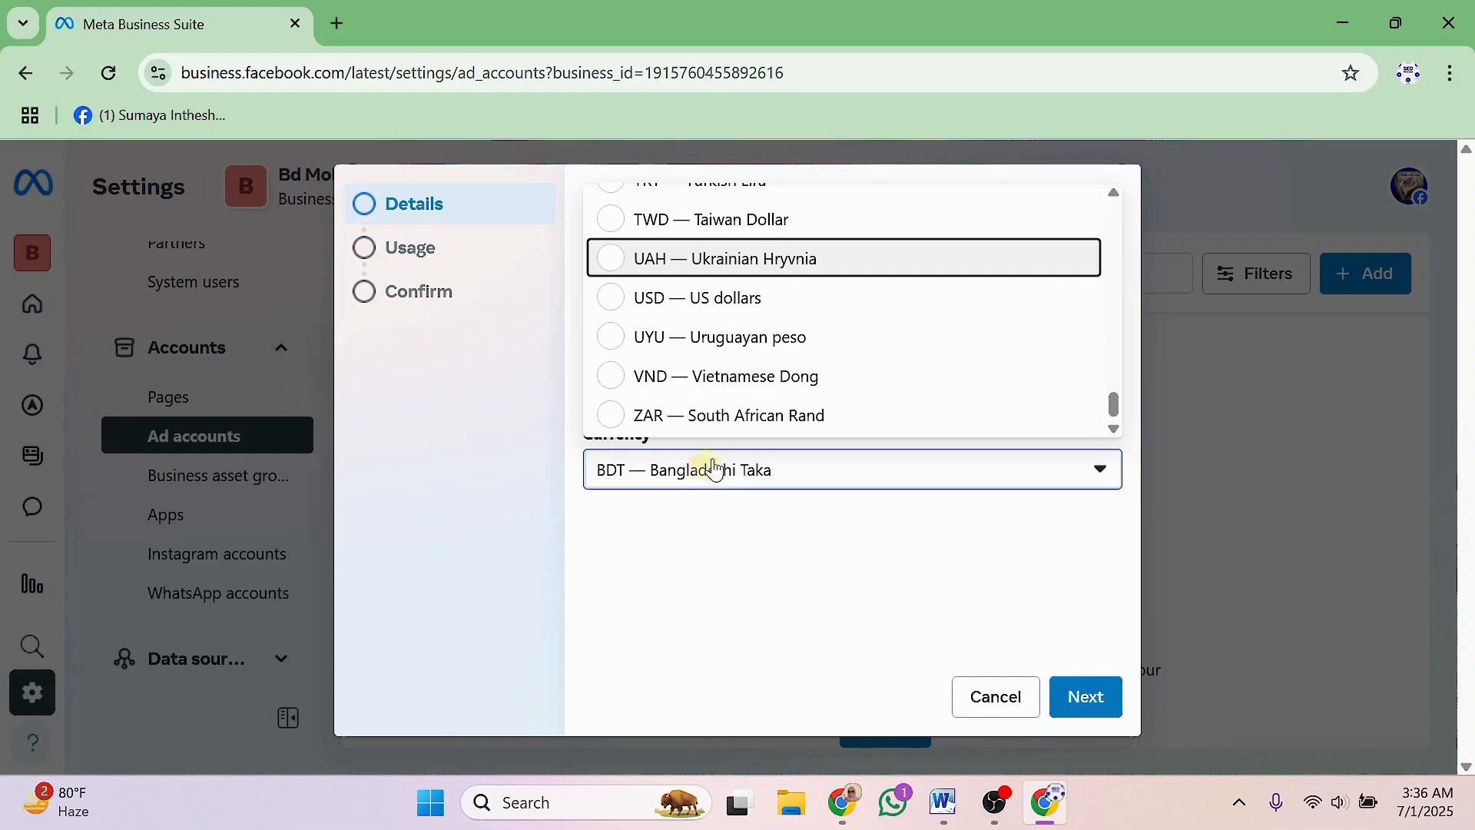
left_click(704, 299)
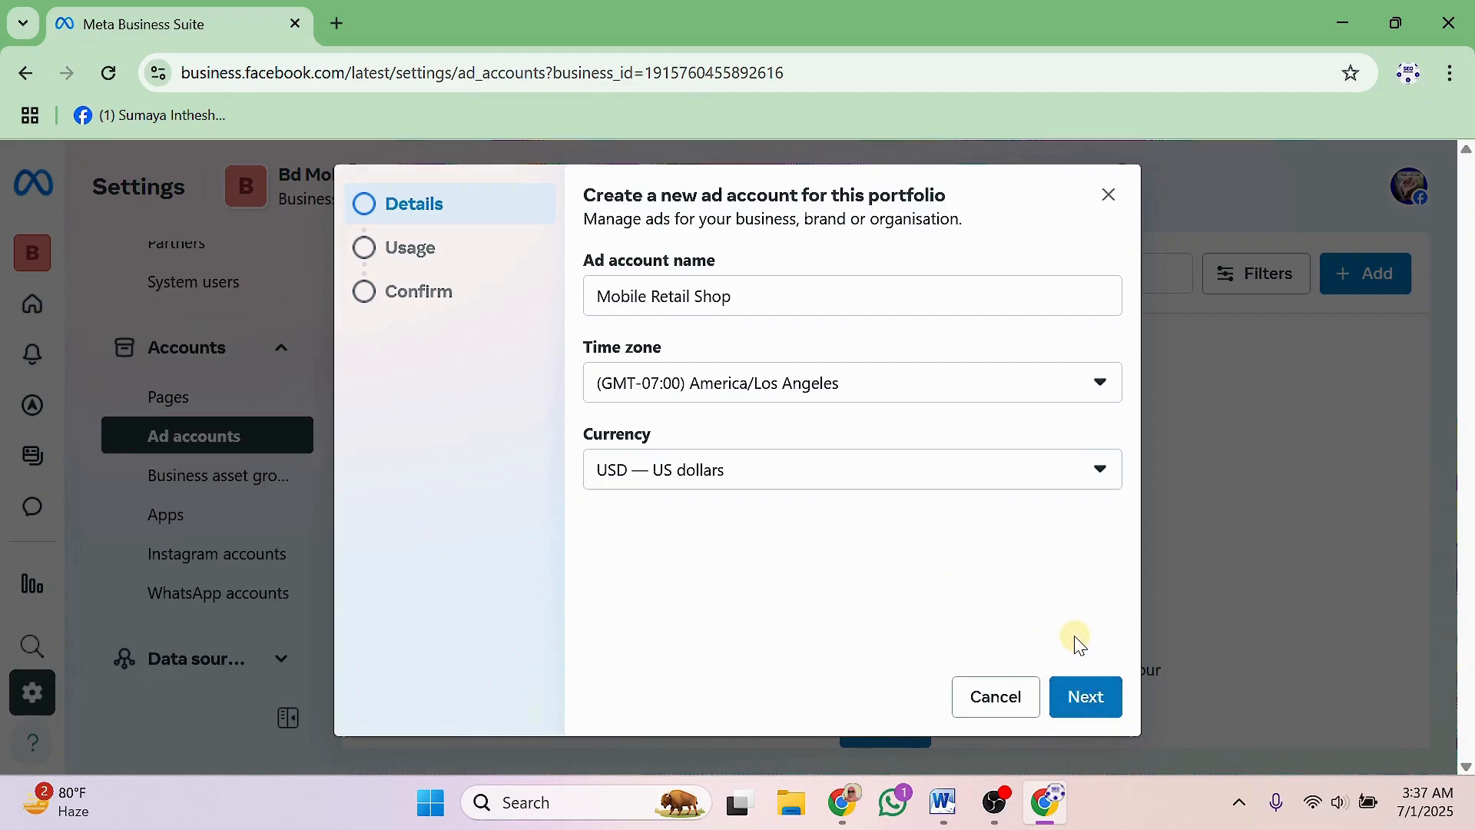
Advance through the Usage step to the ad account confirmation page.
left_click(1076, 684)
left_click(1092, 693)
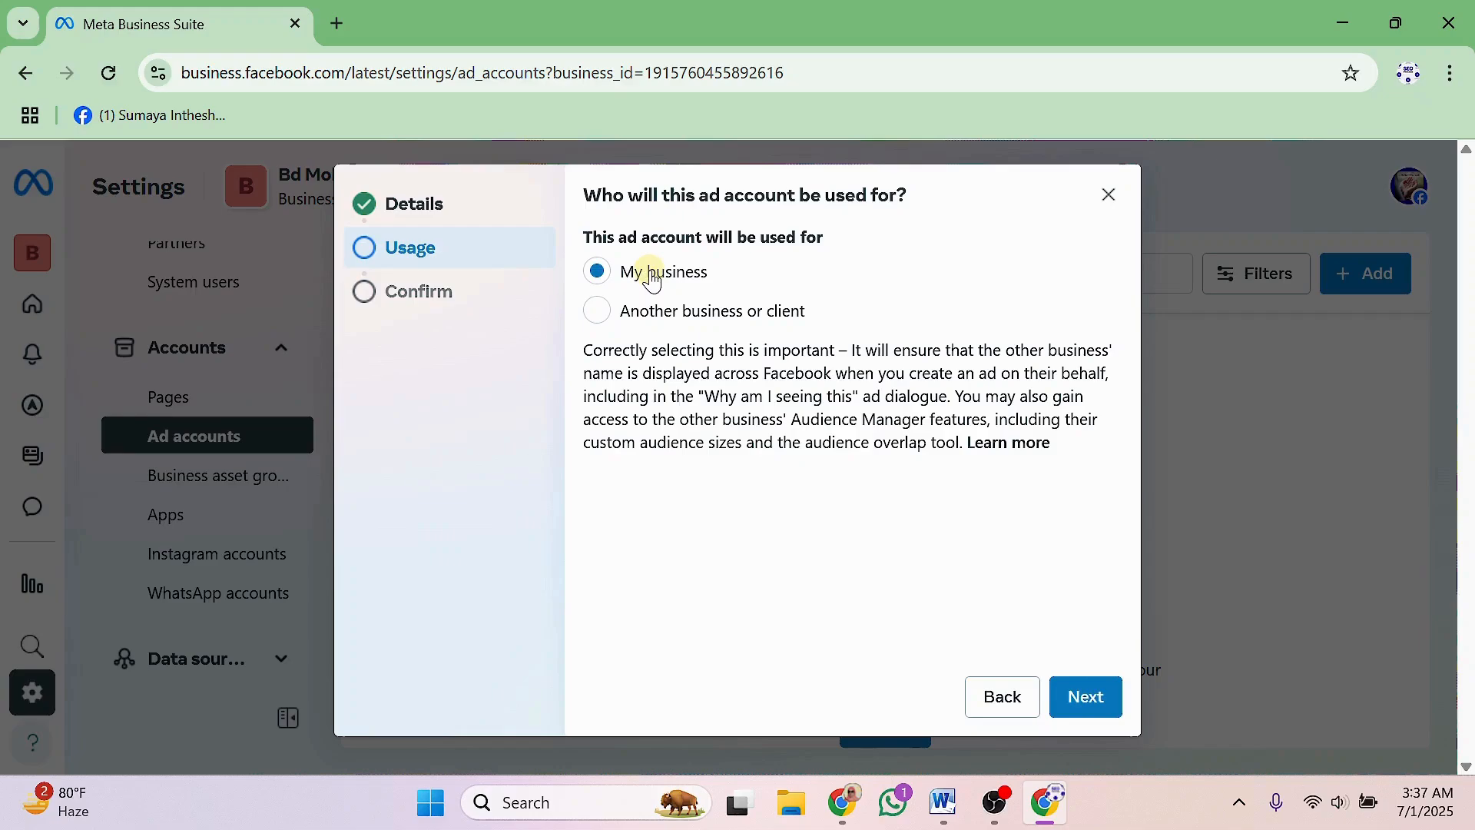
left_click(1083, 700)
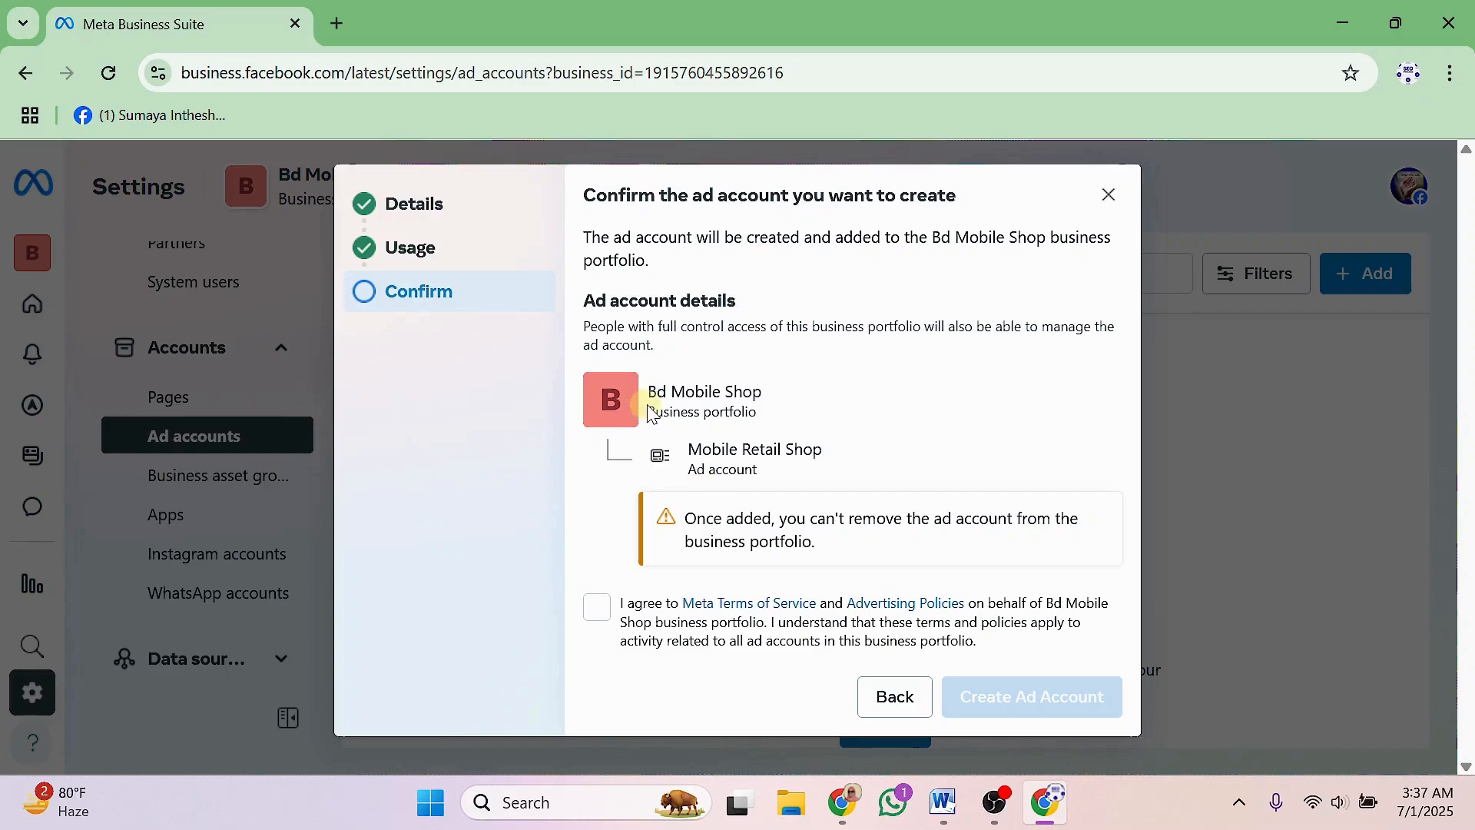
Accept Meta's terms and policies and create the Mobile Retail Shop ad account.
left_click_drag(649, 409, 763, 414)
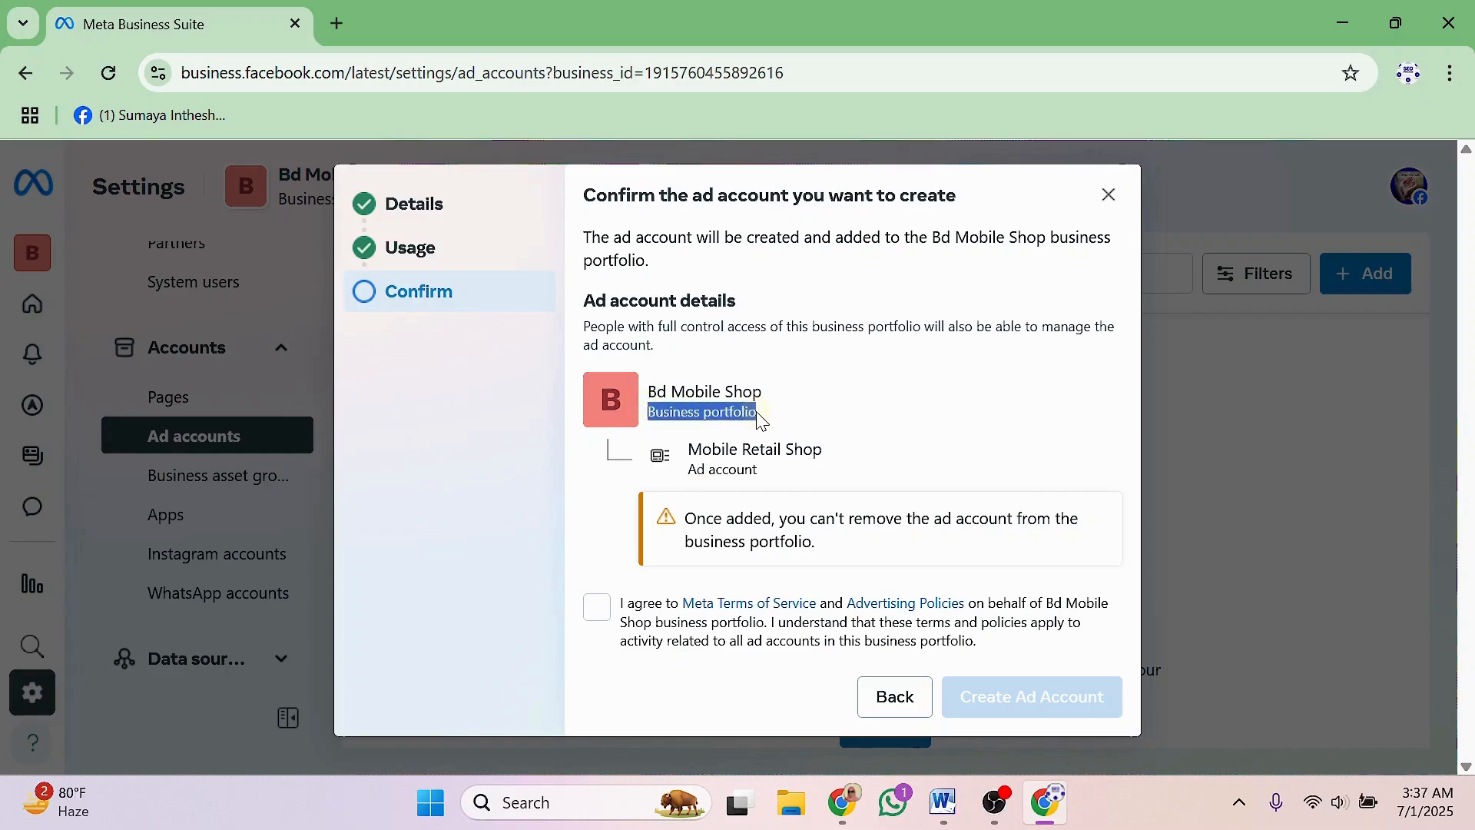
left_click_drag(690, 467, 752, 470)
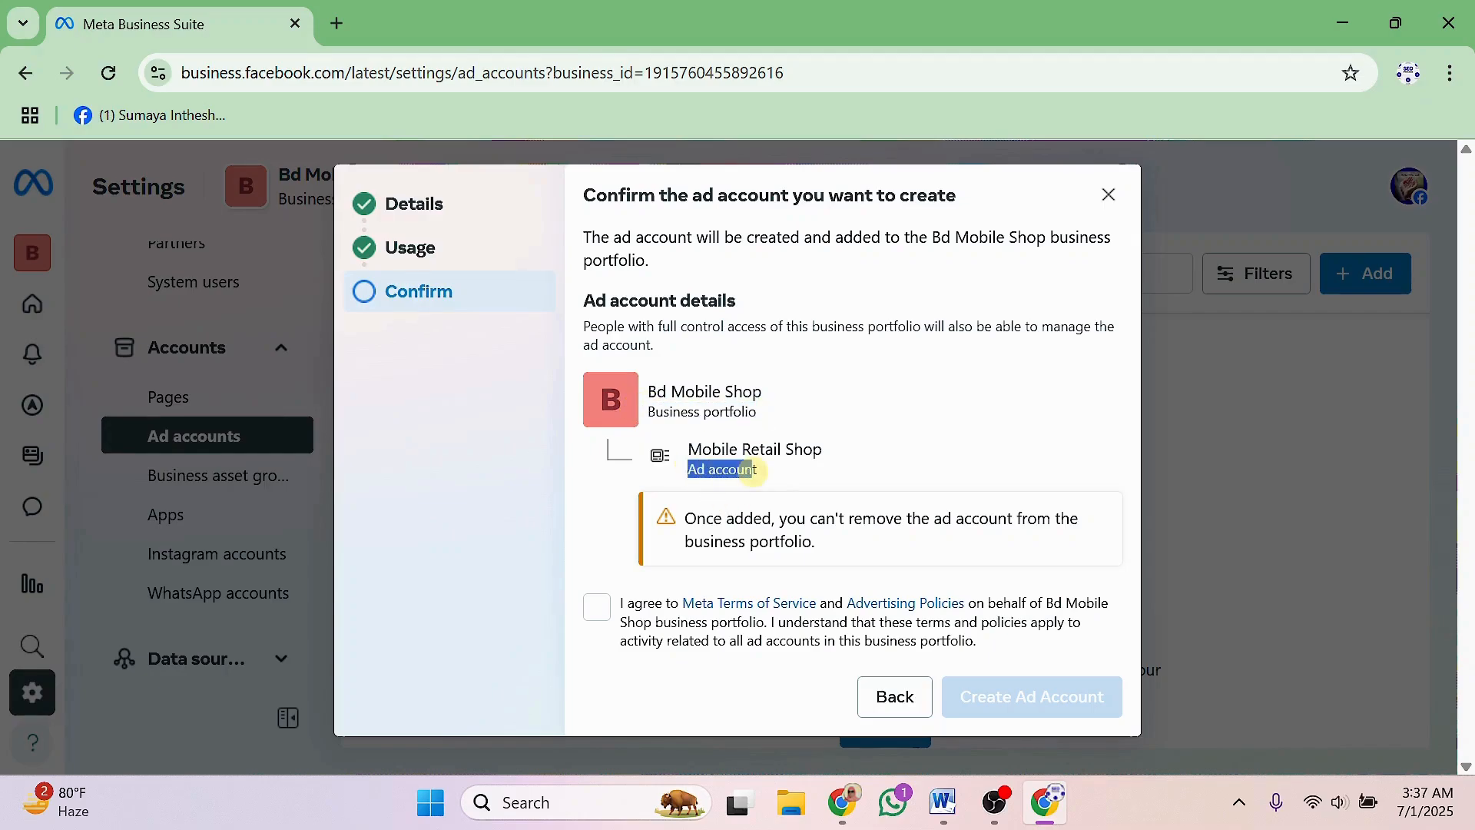
left_click(596, 611)
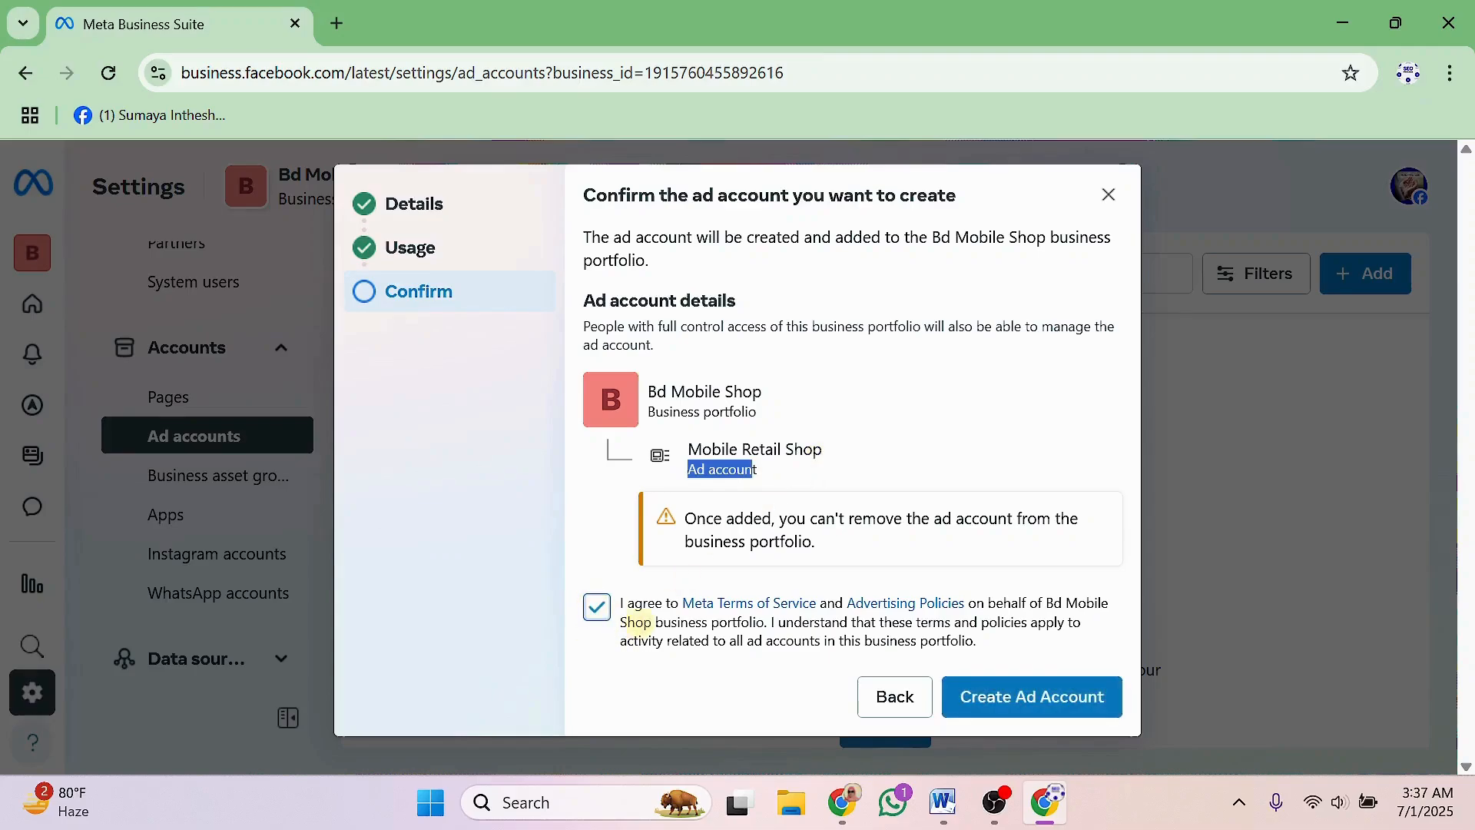
left_click(1029, 699)
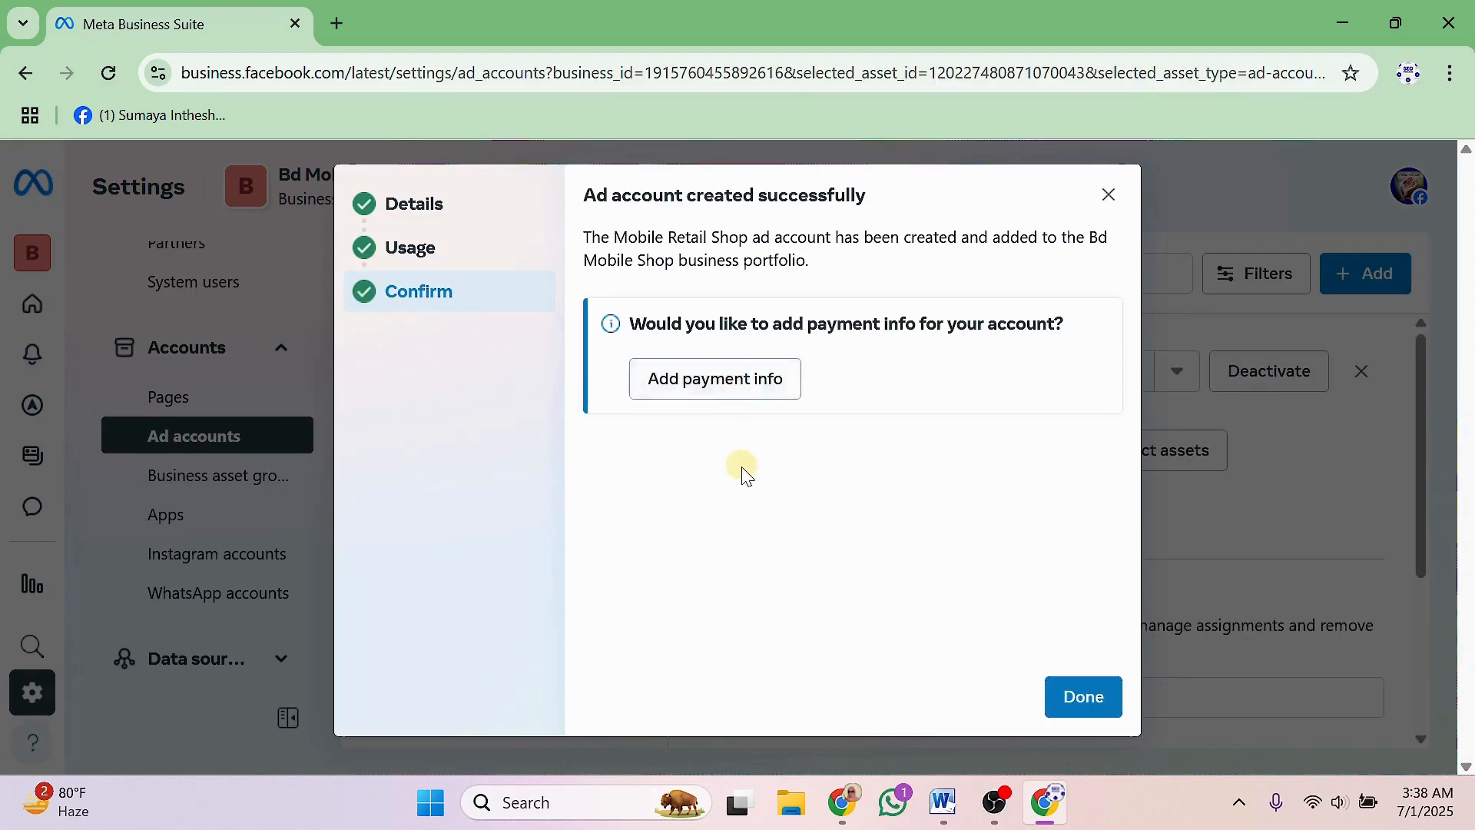
Start payment setup with the Aqtau, Asia (GMT+05:00) time zone and proceed to payment methods.
left_click(700, 382)
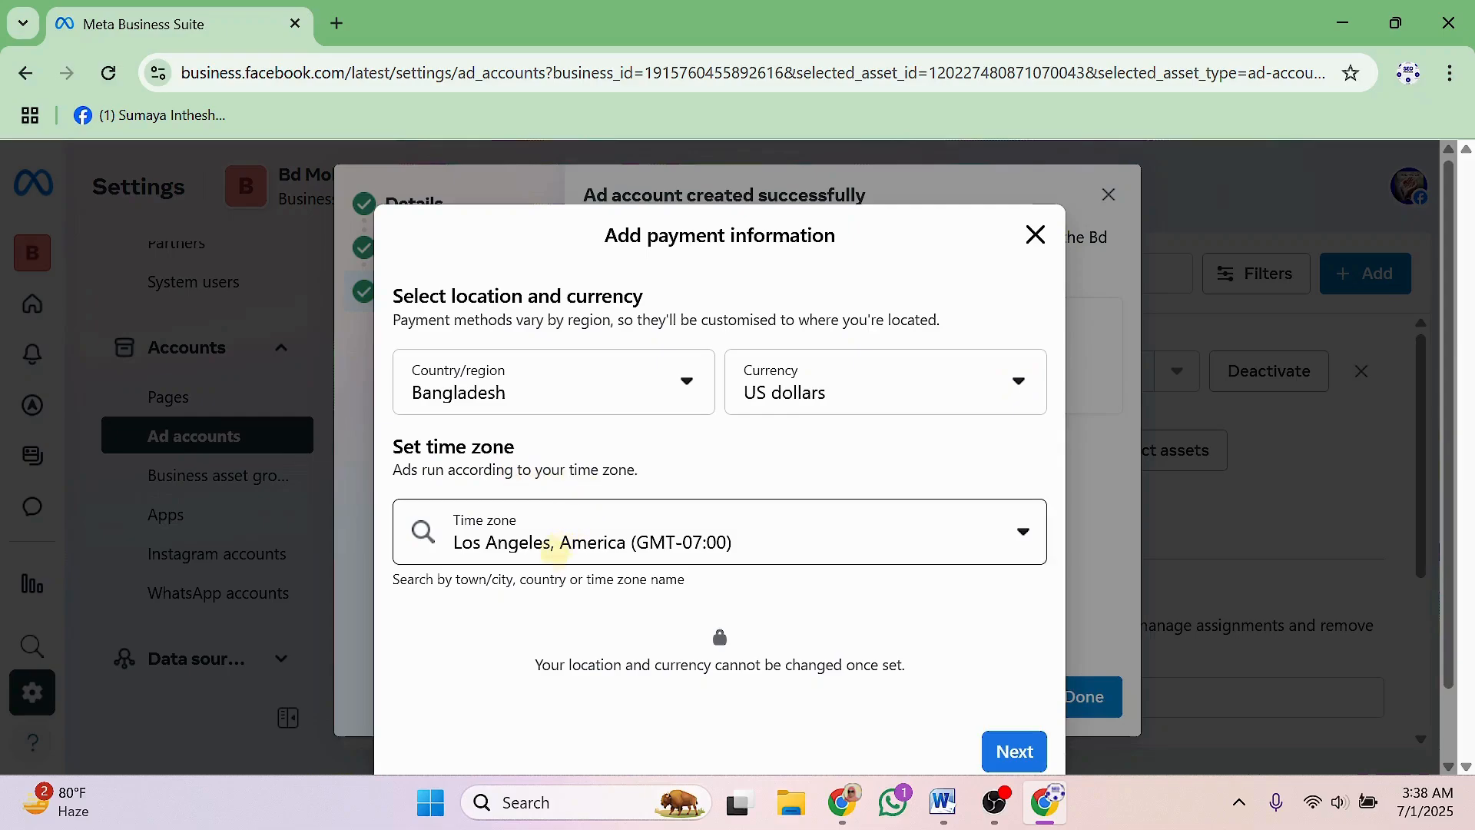
scroll(1026, 547, "down", 1)
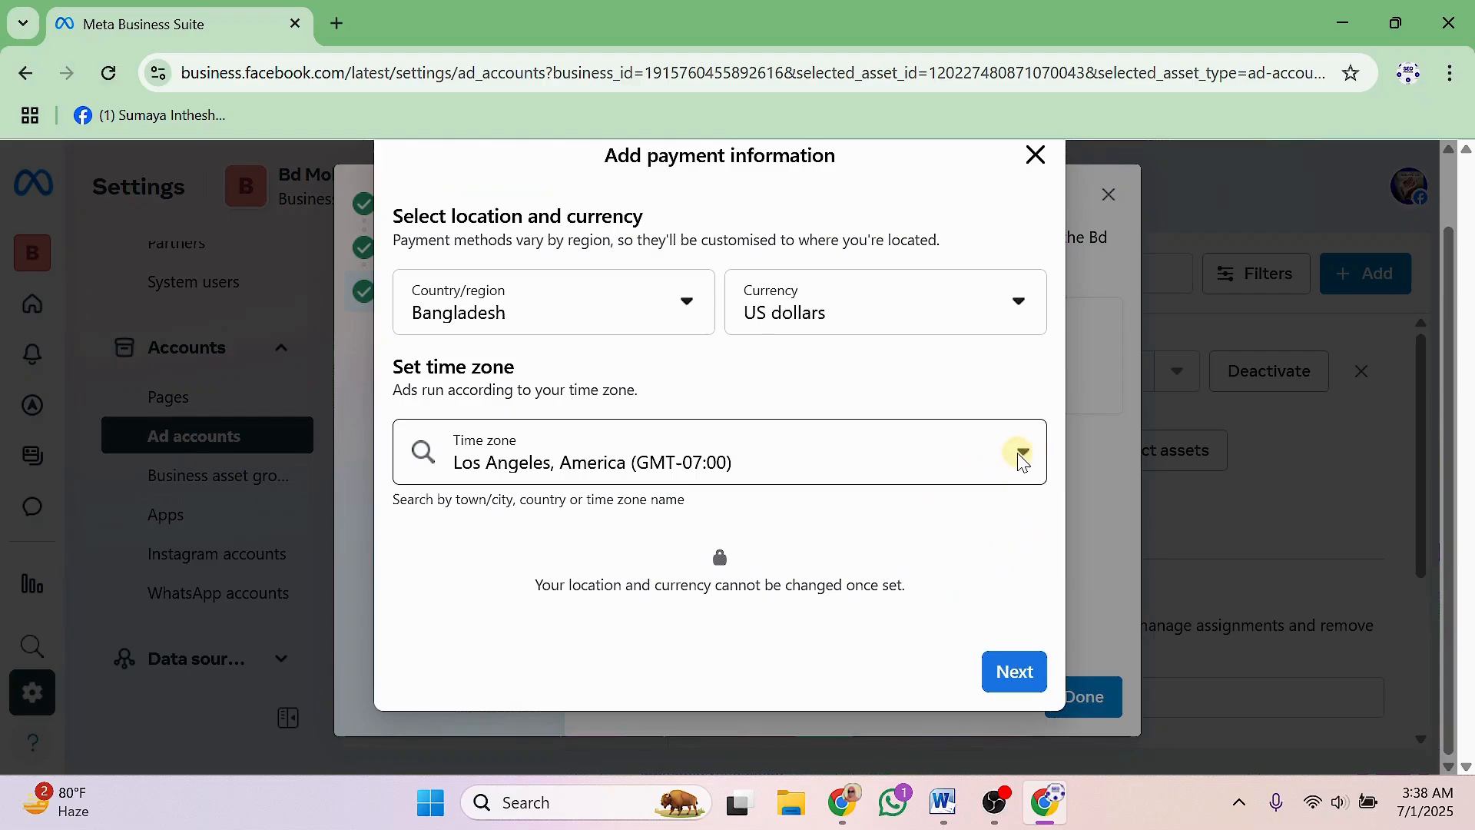
left_click(1023, 460)
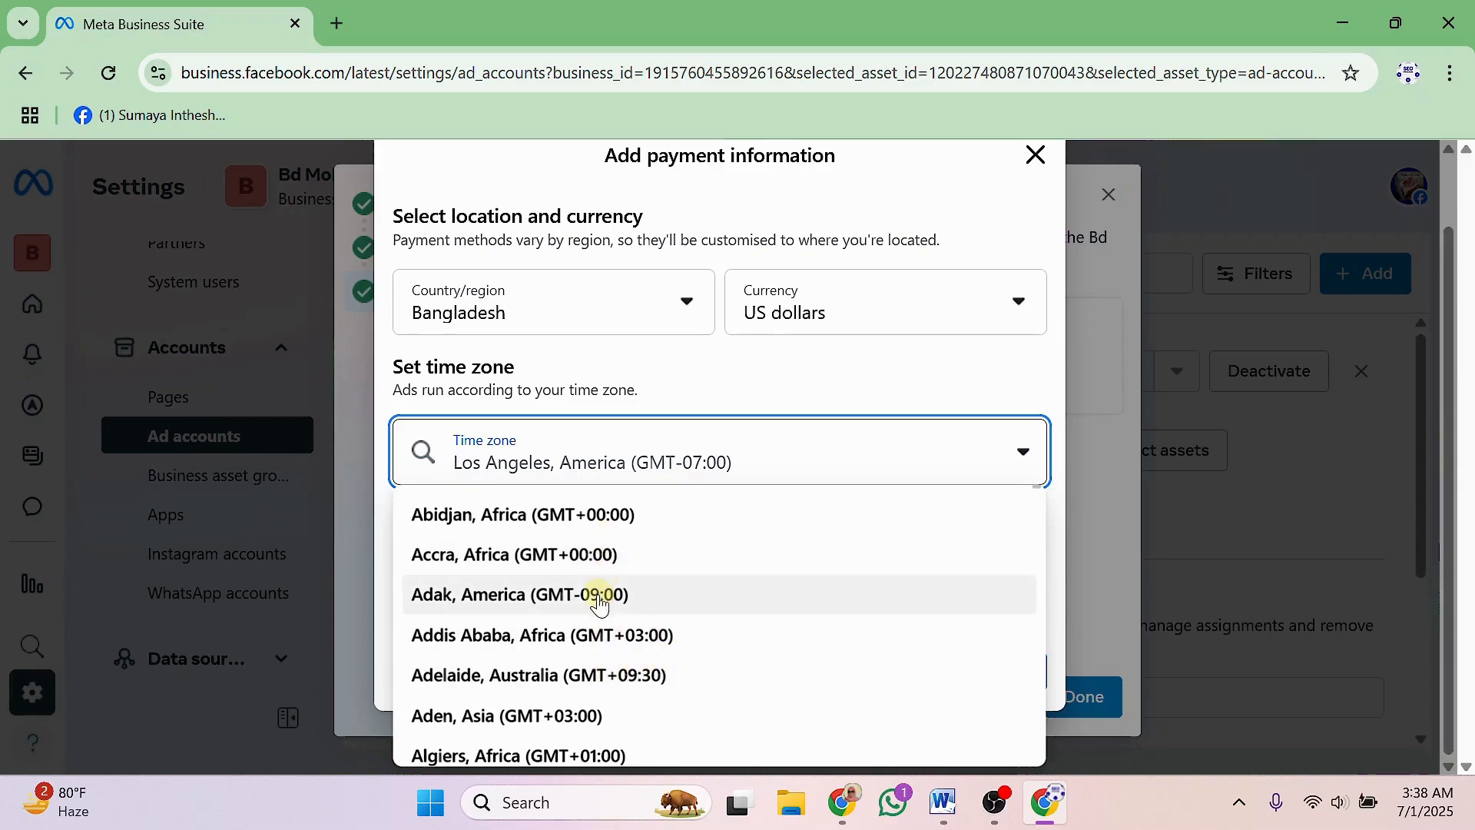
scroll(601, 607, "down", 1)
scroll(601, 609, "down", 1)
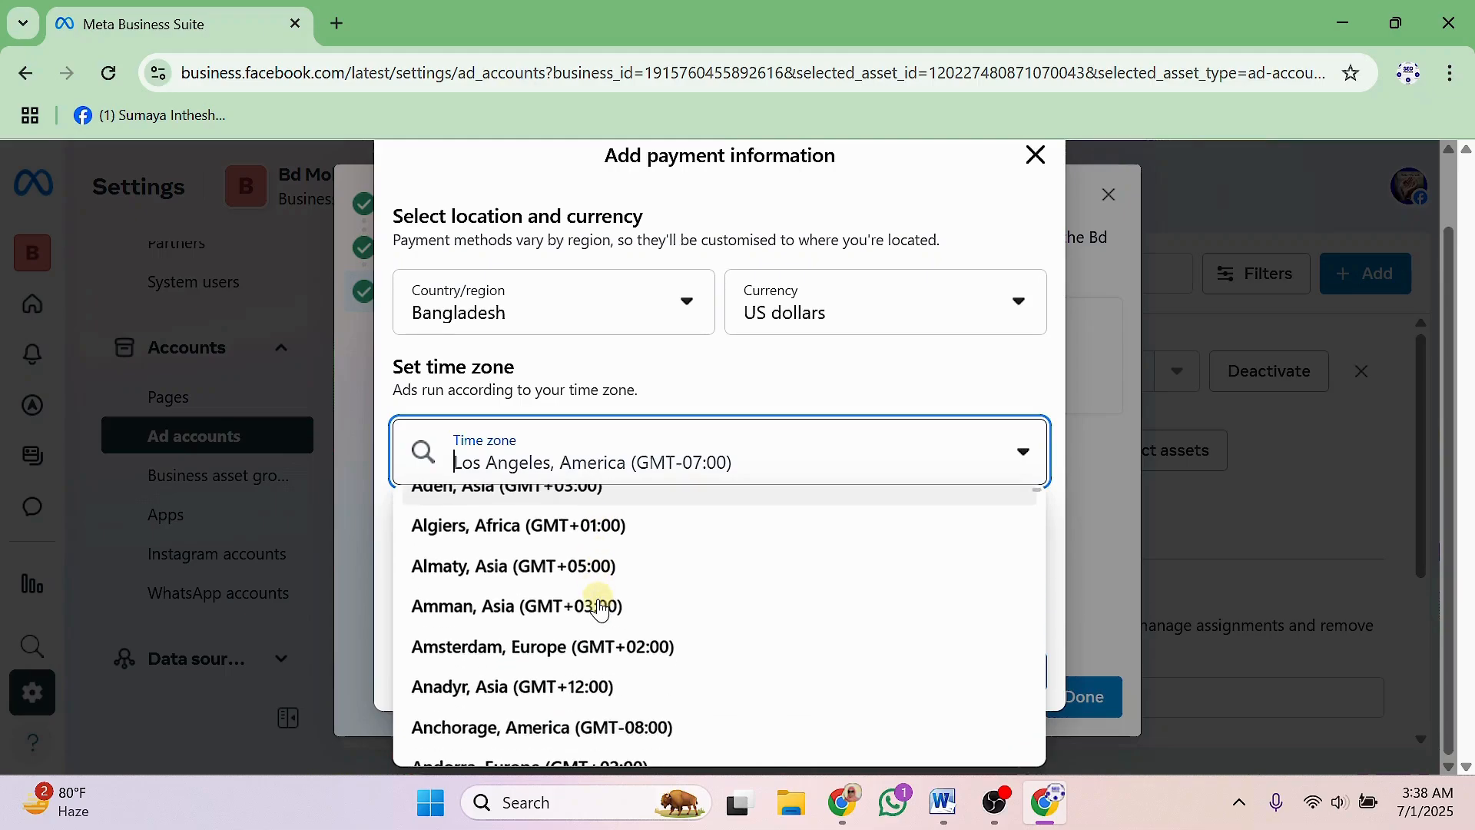
scroll(600, 609, "down", 1)
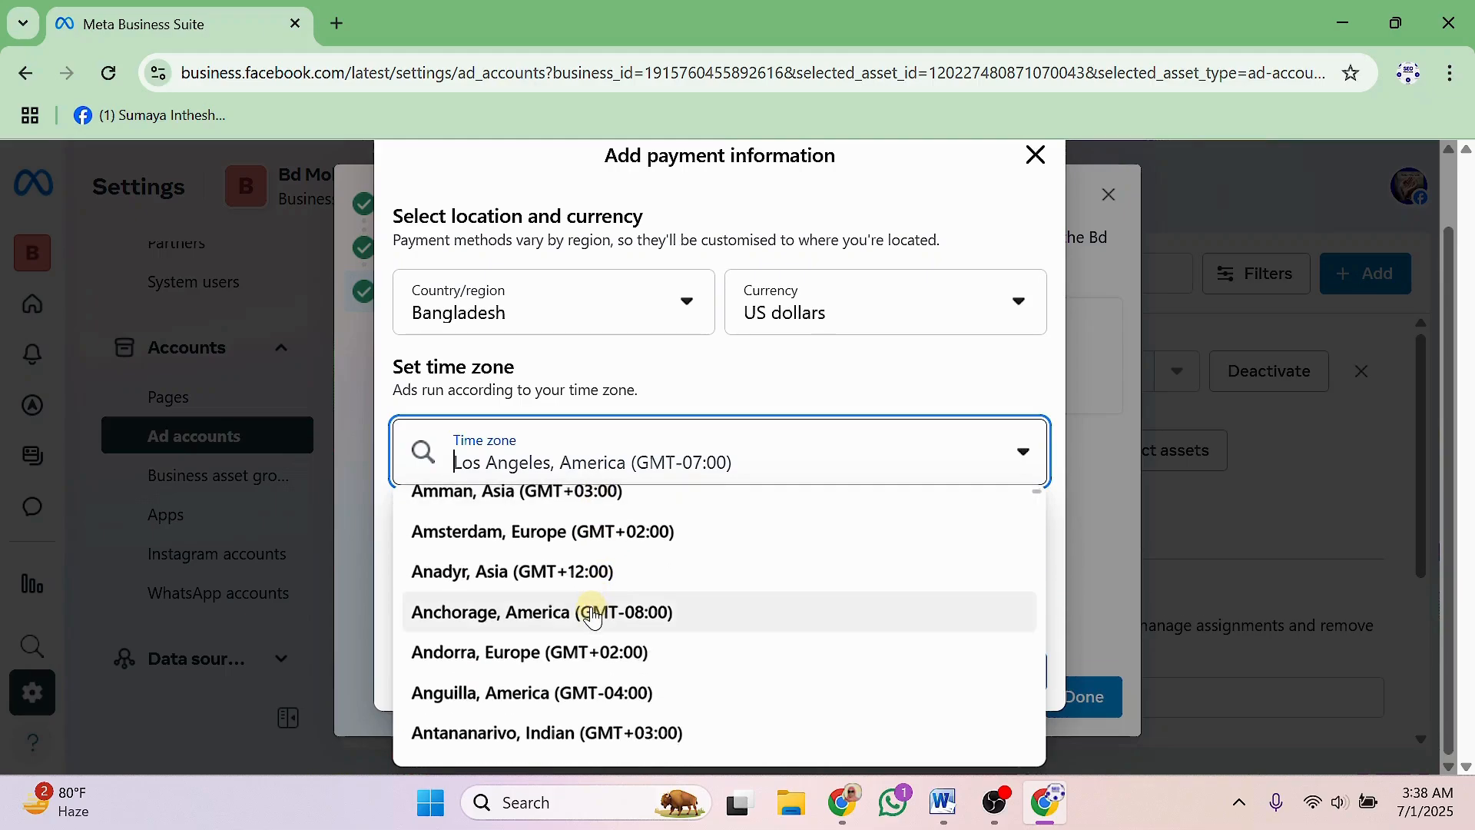
scroll(593, 617, "down", 1)
scroll(592, 619, "down", 1)
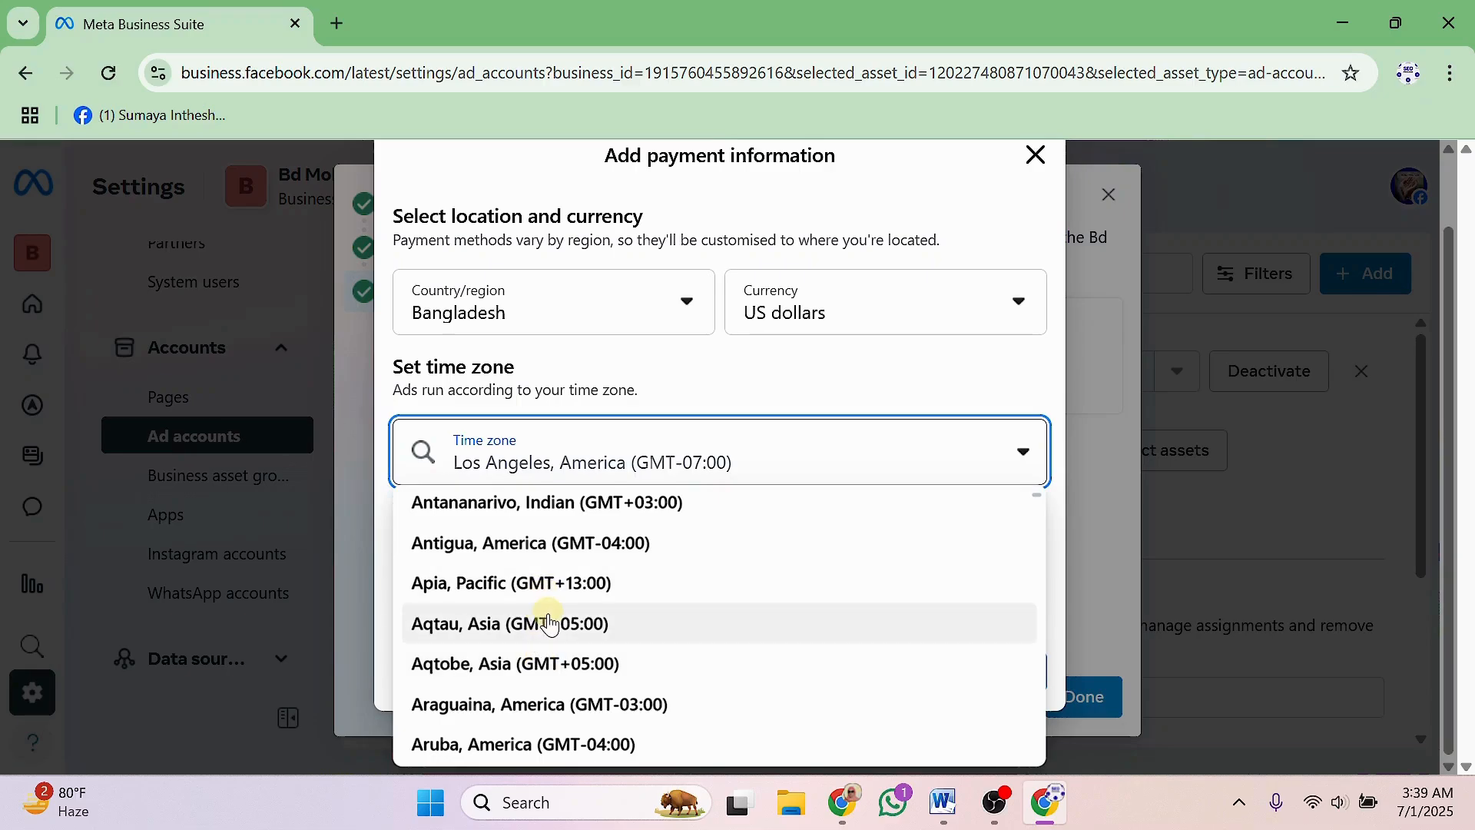
scroll(550, 624, "down", 2)
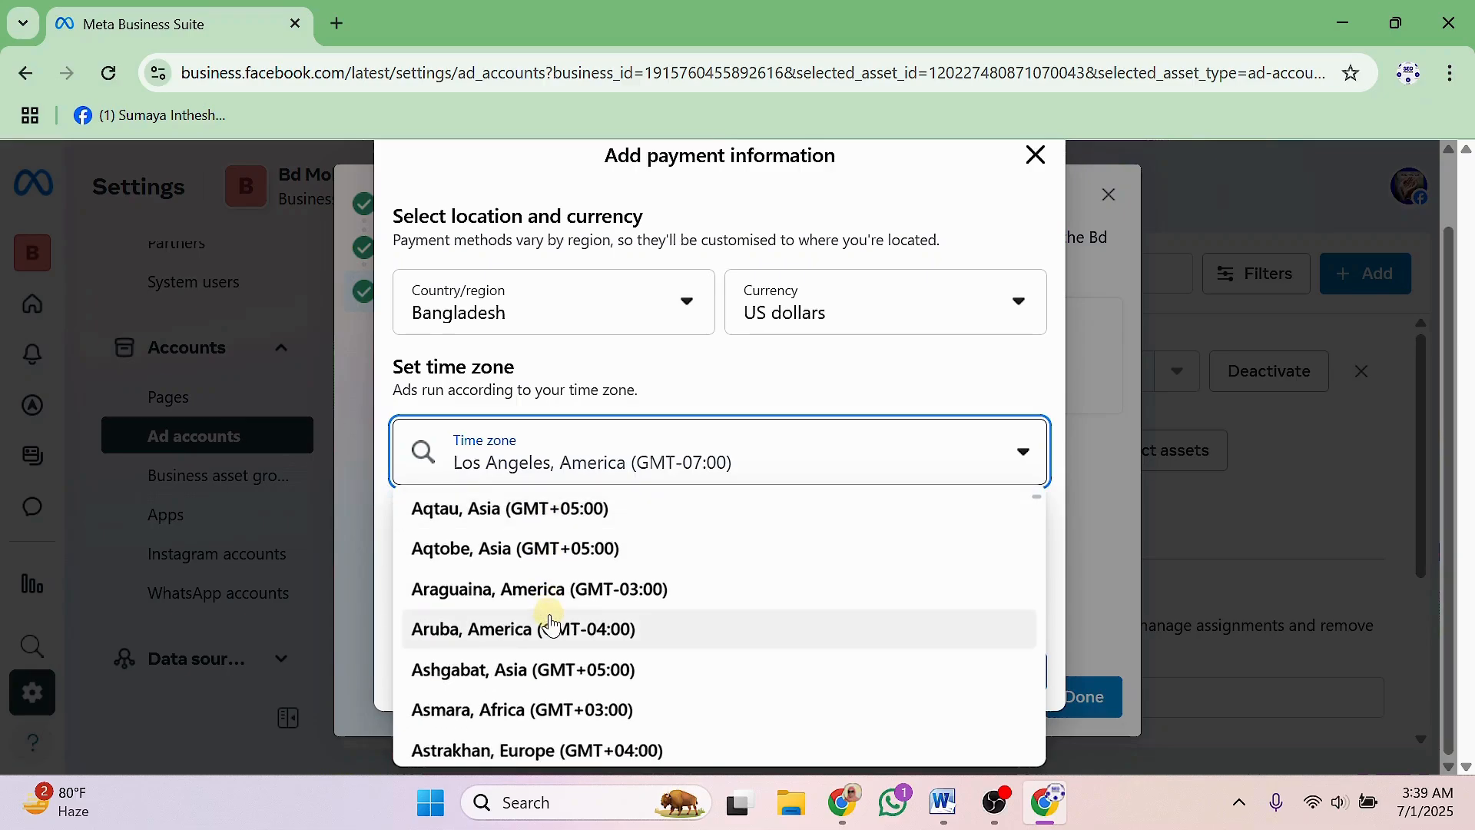
scroll(551, 624, "up", 2)
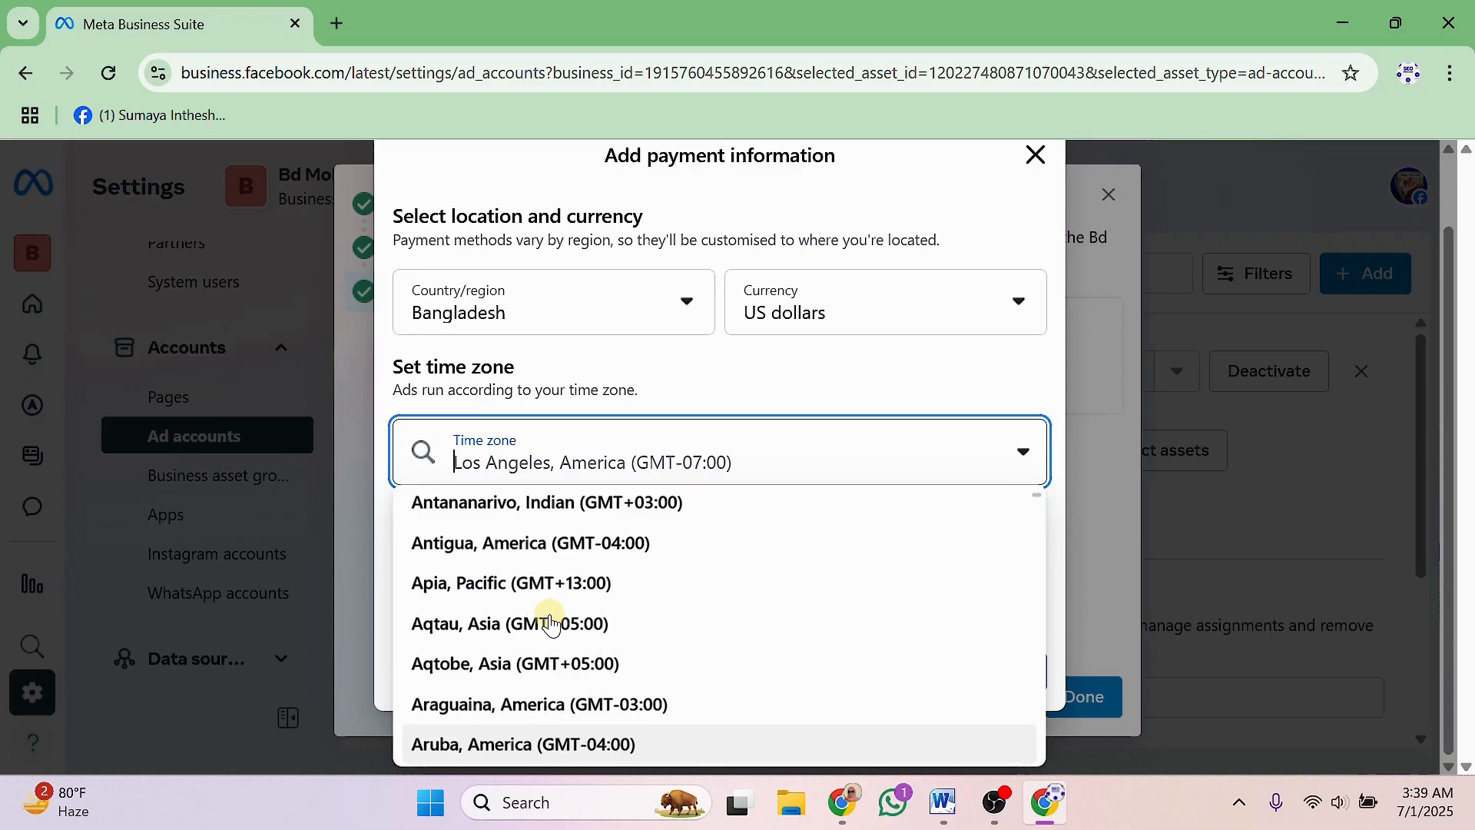
left_click(550, 624)
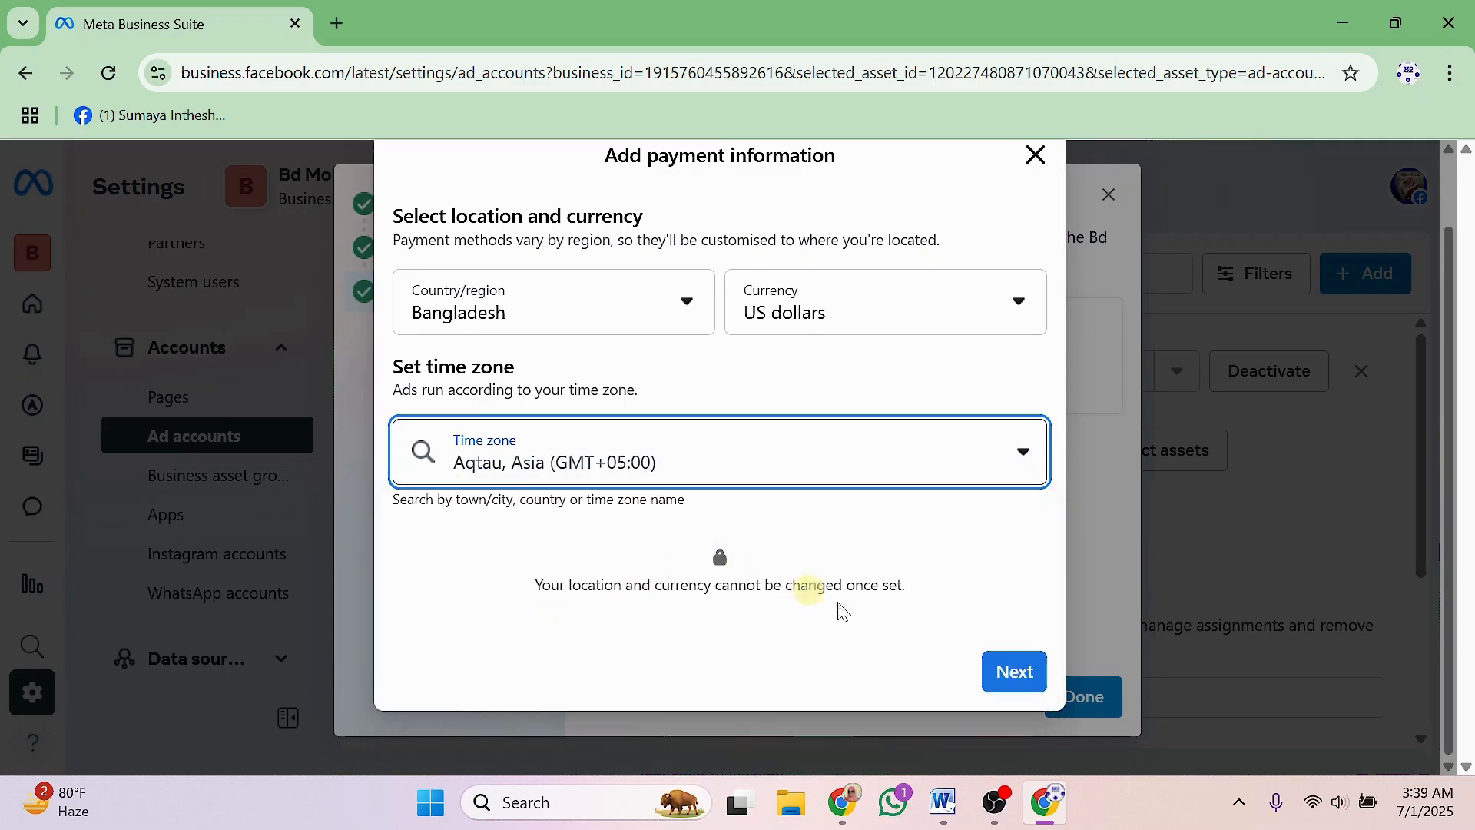
left_click(1009, 672)
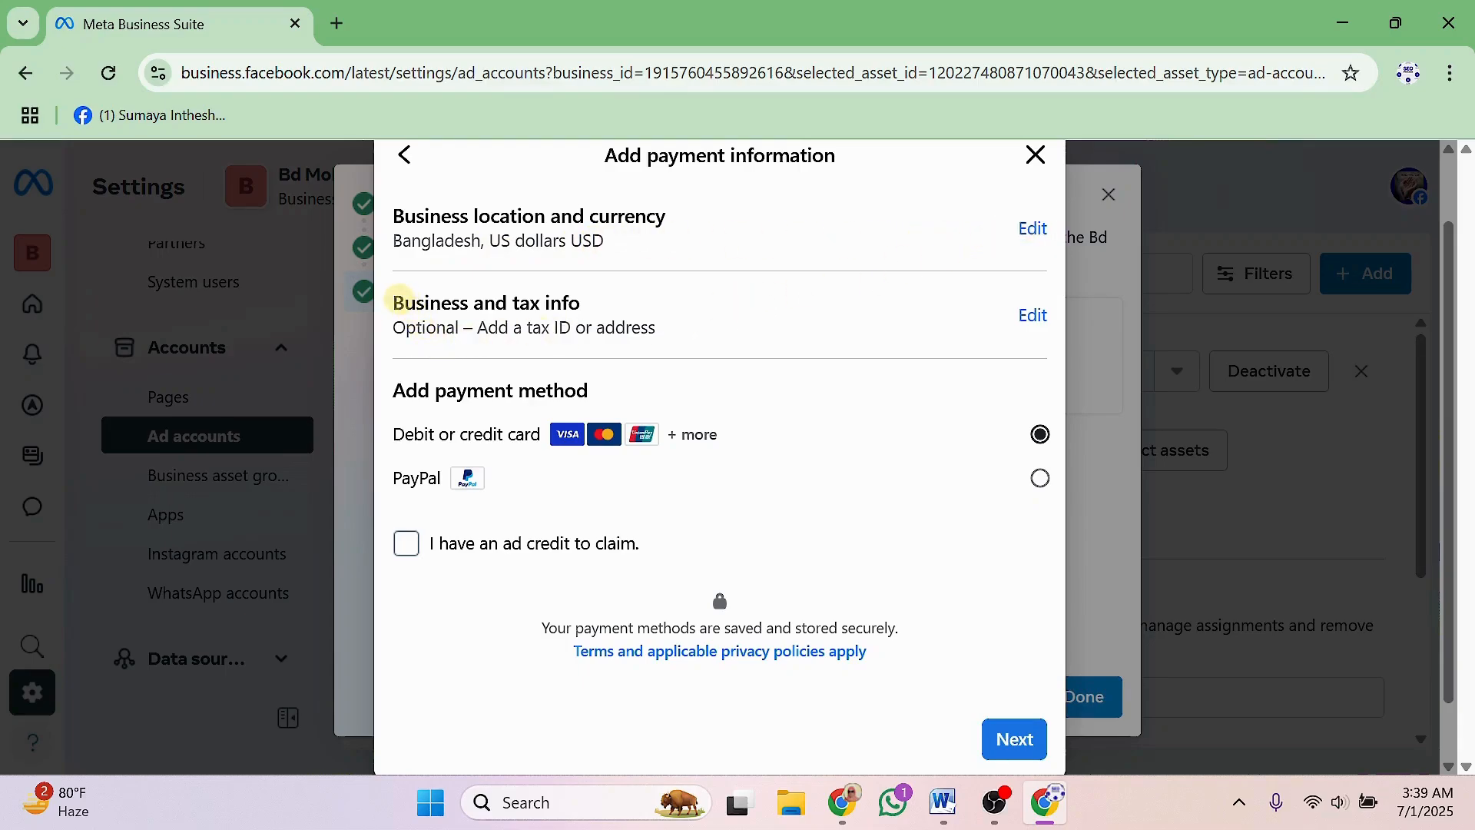
Edit Business and tax info and paste a business identification number into the BIN field.
left_click_drag(393, 303, 613, 310)
left_click(612, 310)
left_click(1033, 316)
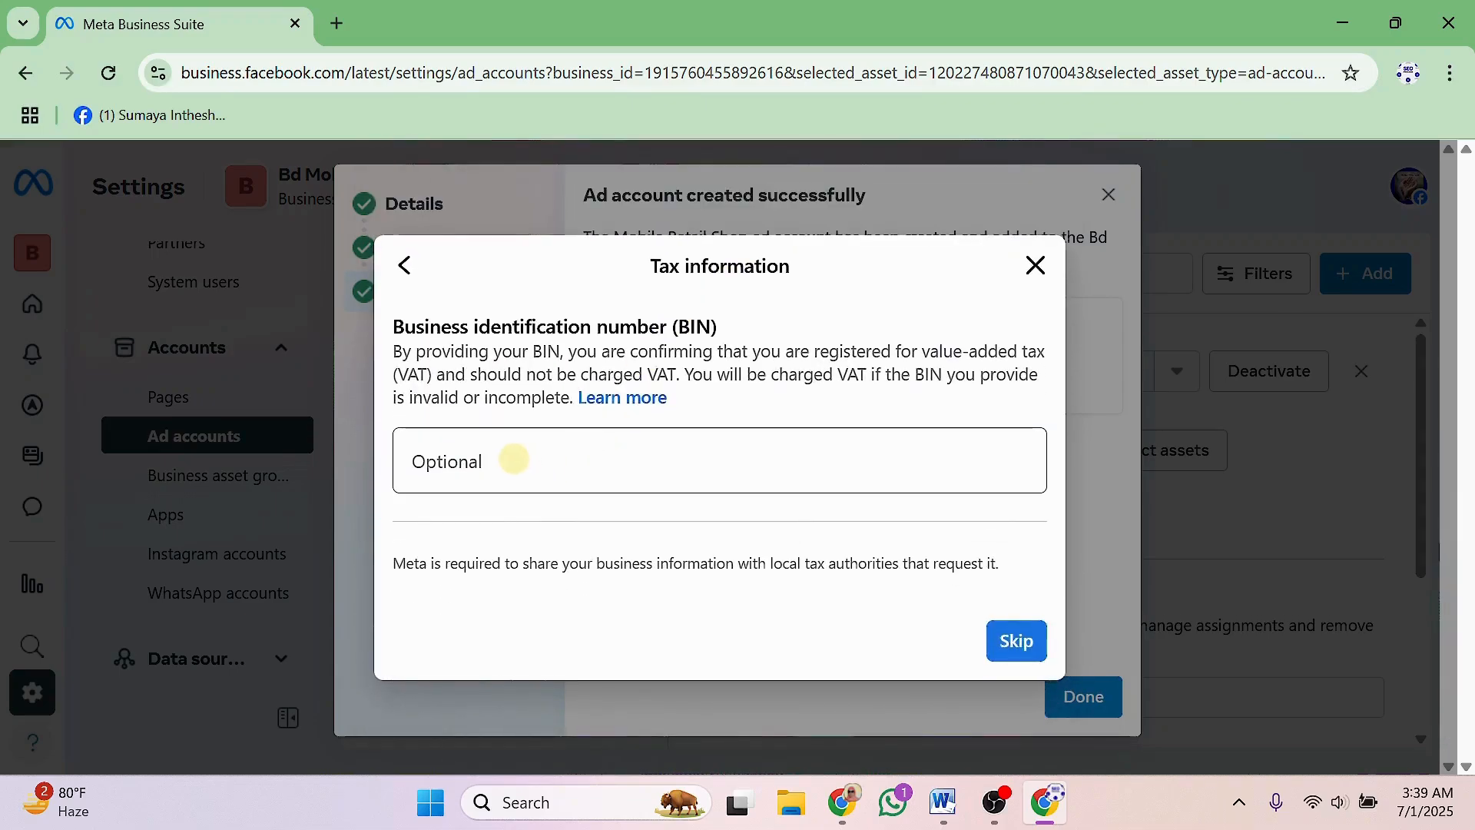
left_click(507, 457)
key("ctrl+v")
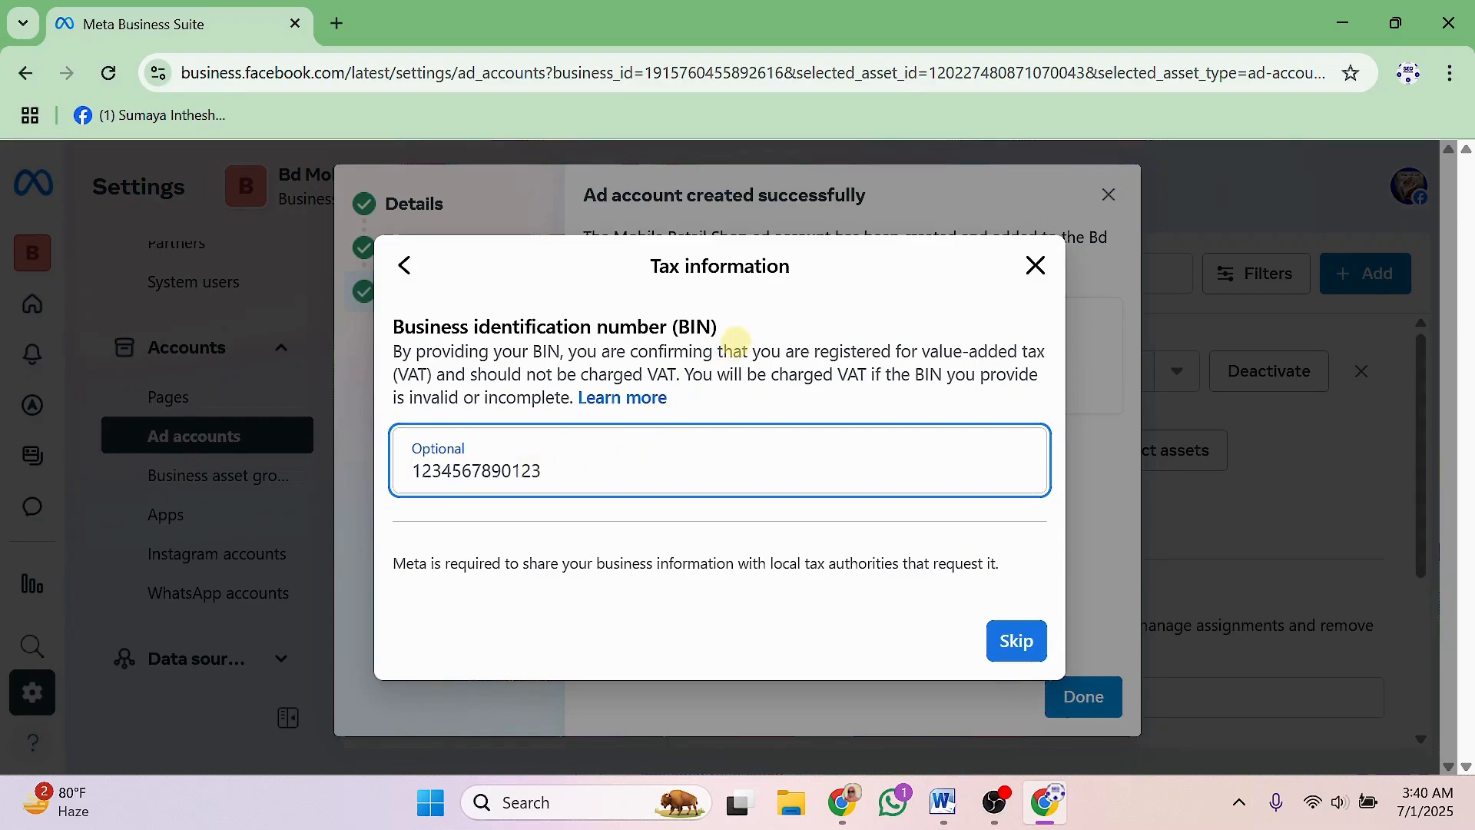
left_click_drag(722, 326, 670, 326)
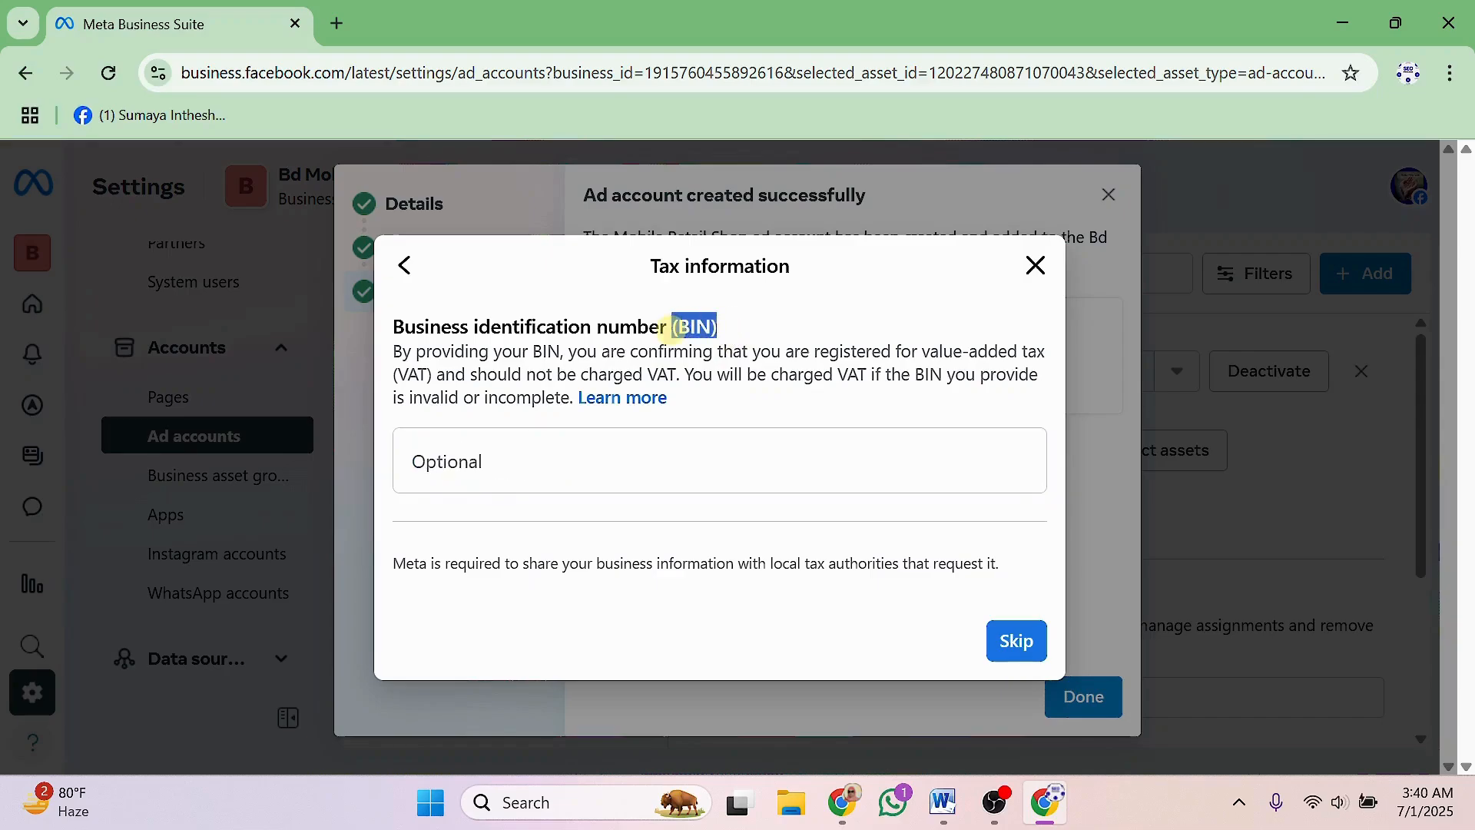
left_click(500, 472)
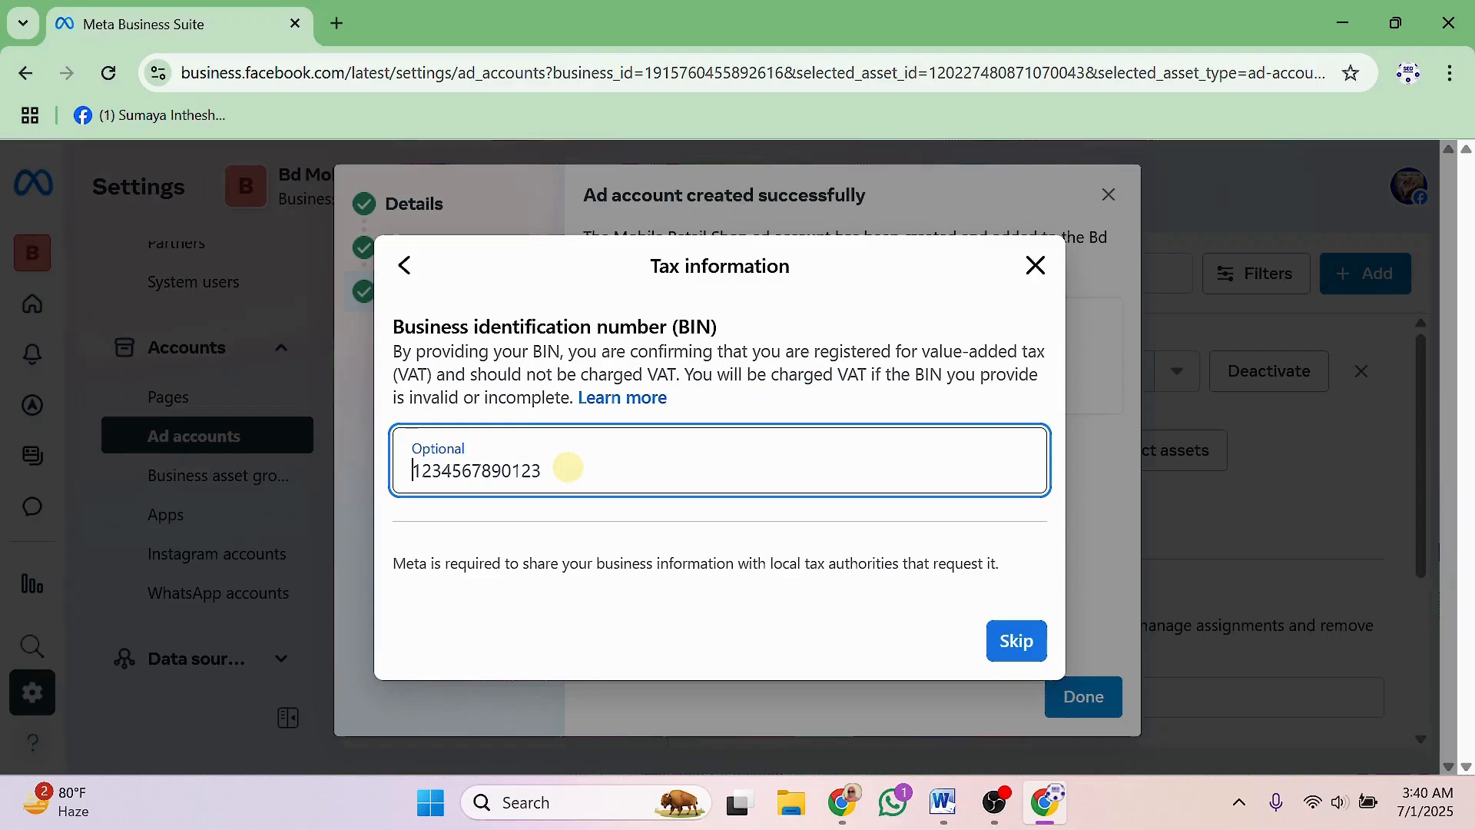
Replace the BIN with a new business identification number and try saving it.
key("ctrl+a")
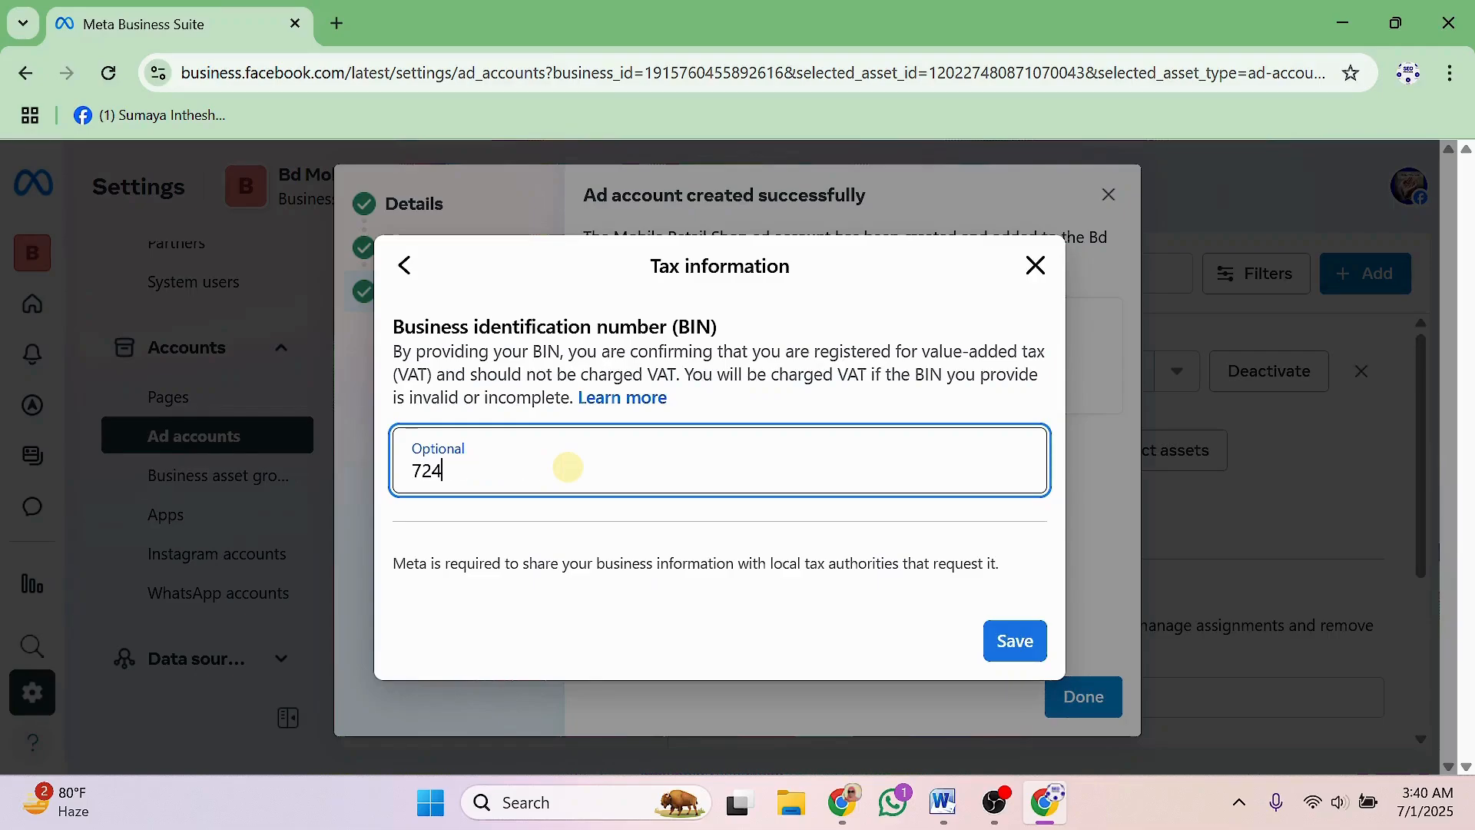
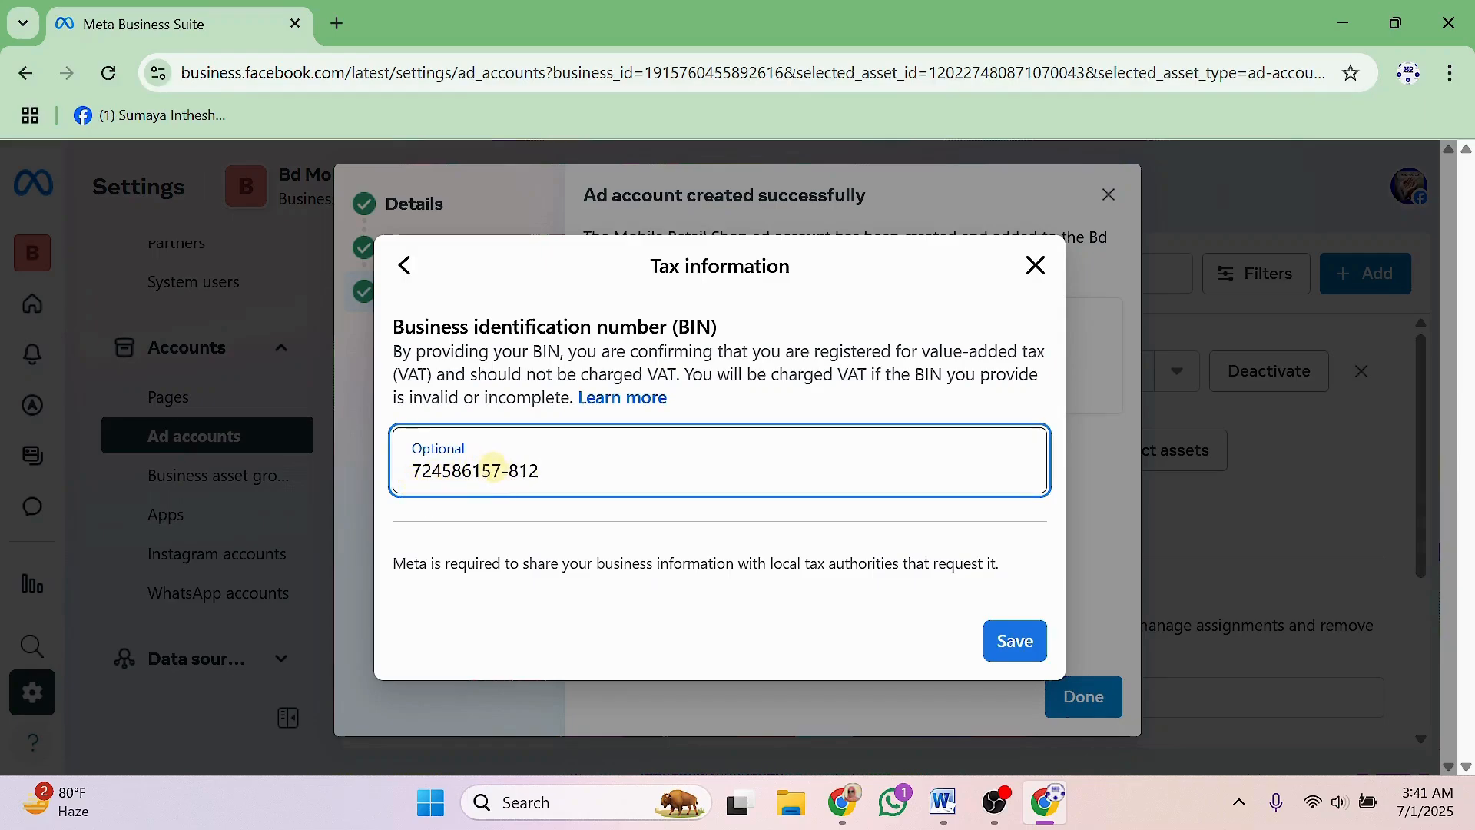
left_click(1017, 643)
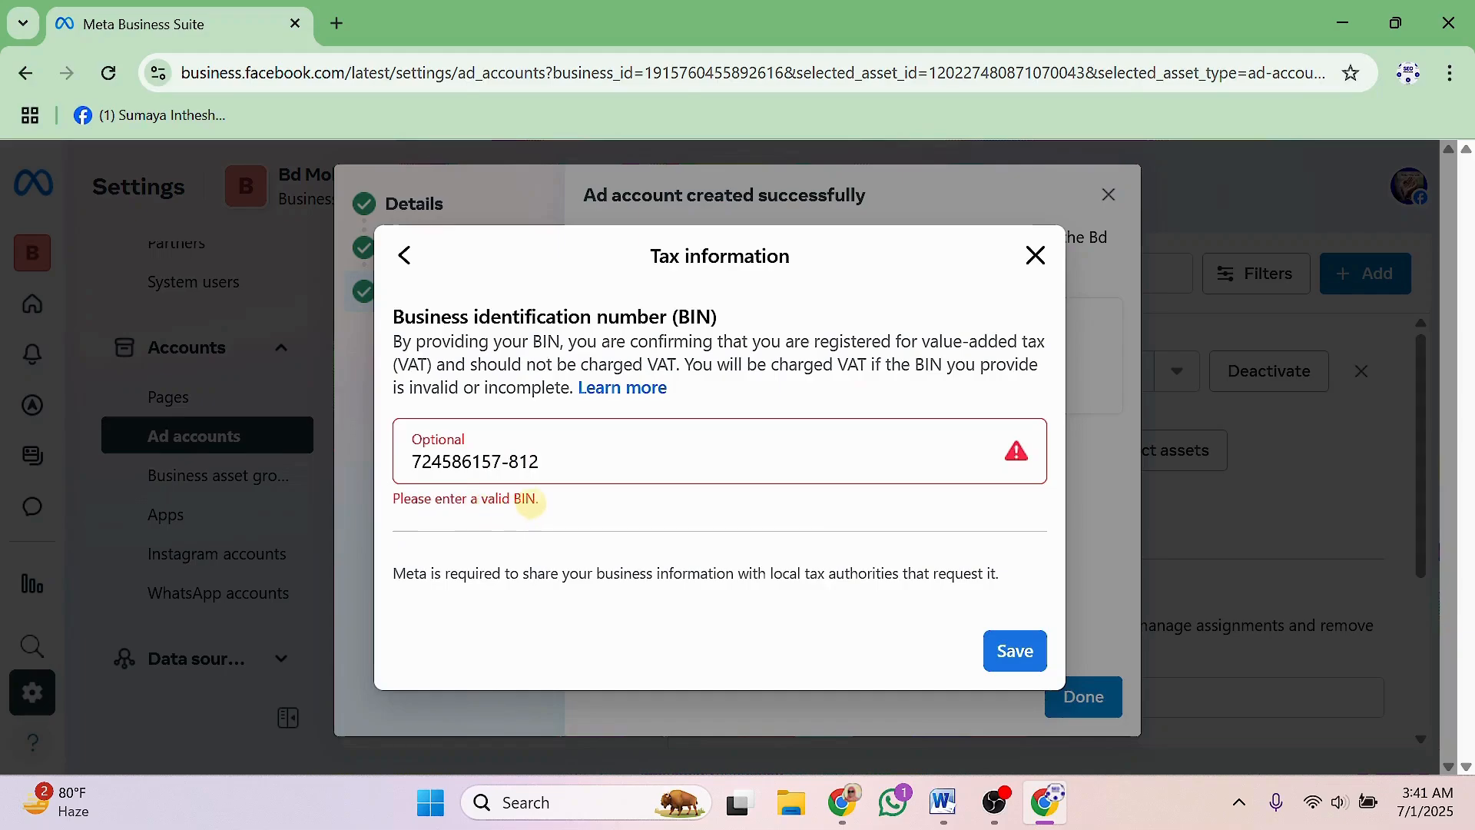
Add a leading 0 to the rejected BIN and save the tax information.
left_click(544, 461)
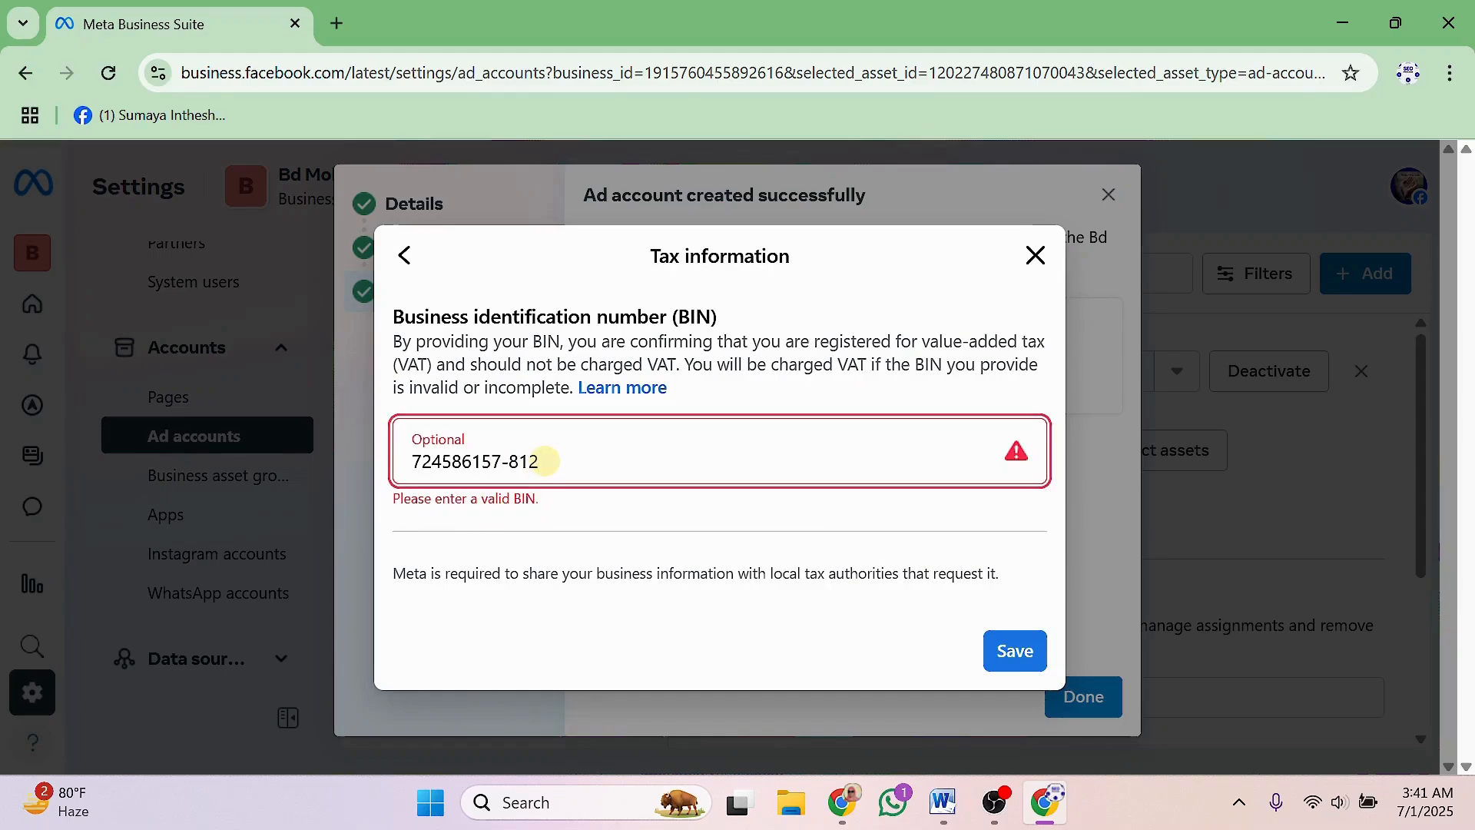
left_click_drag(543, 461, 413, 467)
left_click(584, 461)
left_click_drag(542, 462, 415, 461)
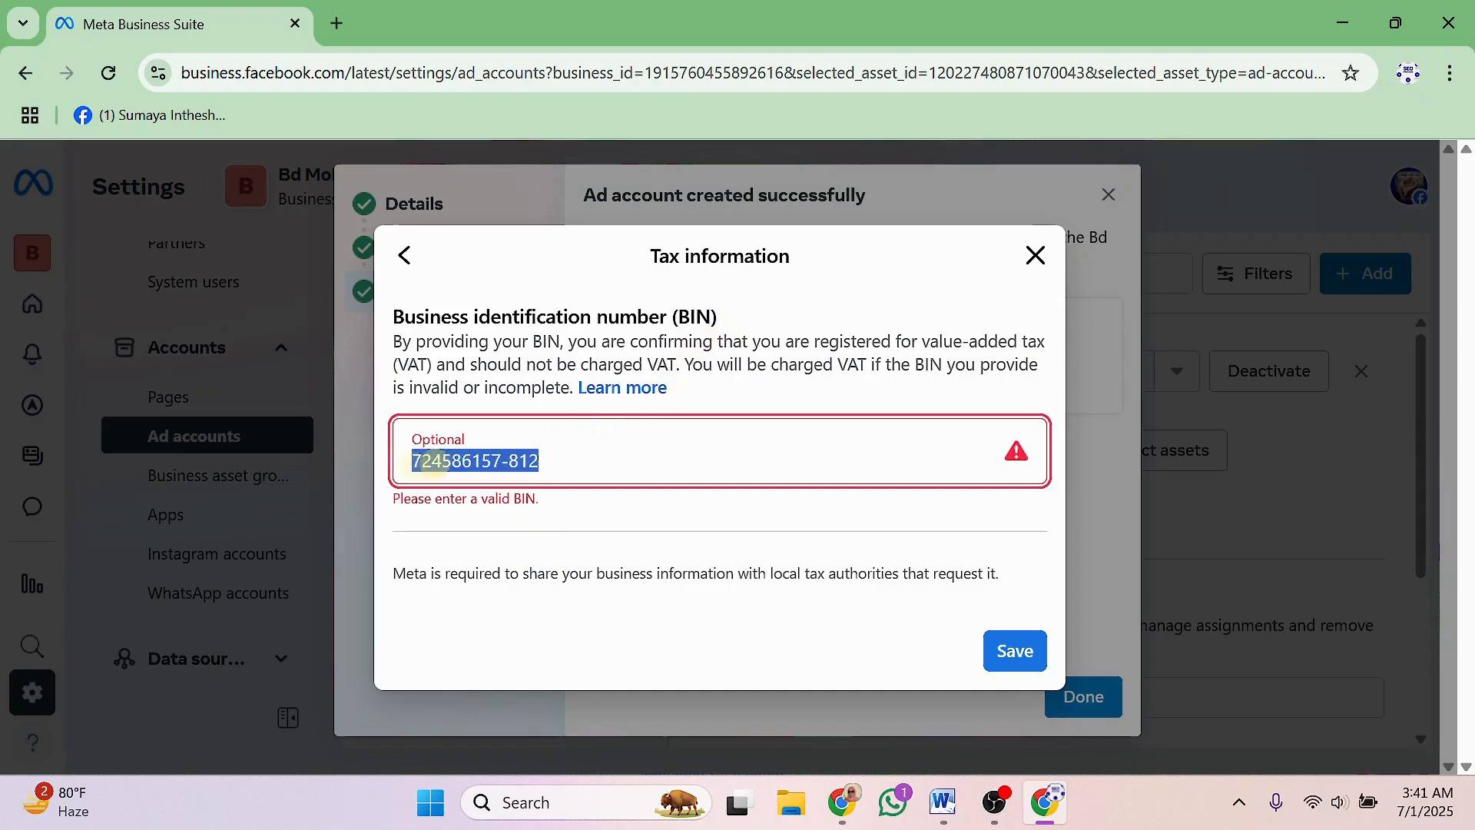
left_click(430, 462)
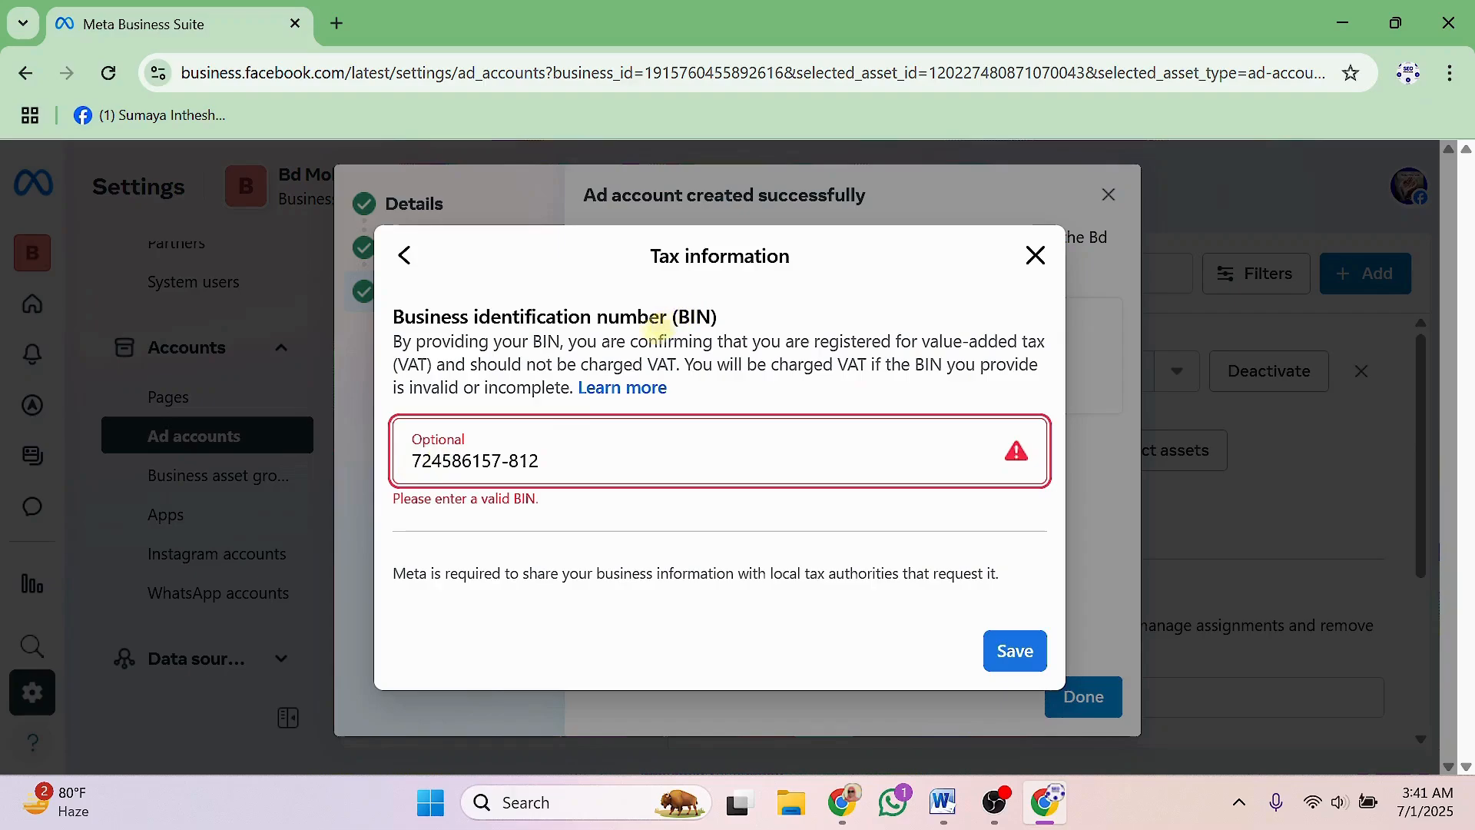
left_click(414, 461)
type("0")
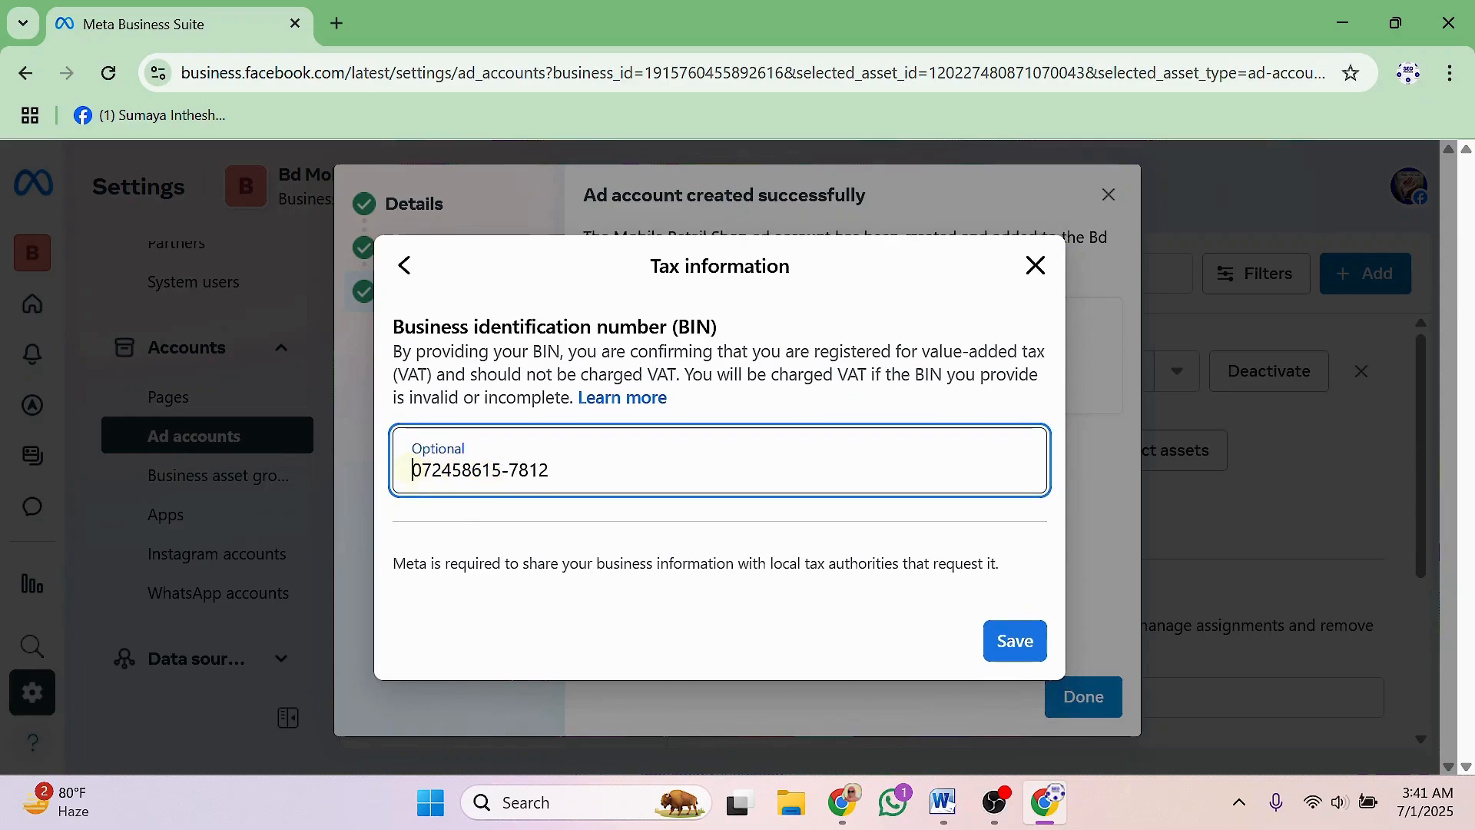
left_click_drag(414, 471, 554, 473)
left_click(555, 471)
left_click(421, 469)
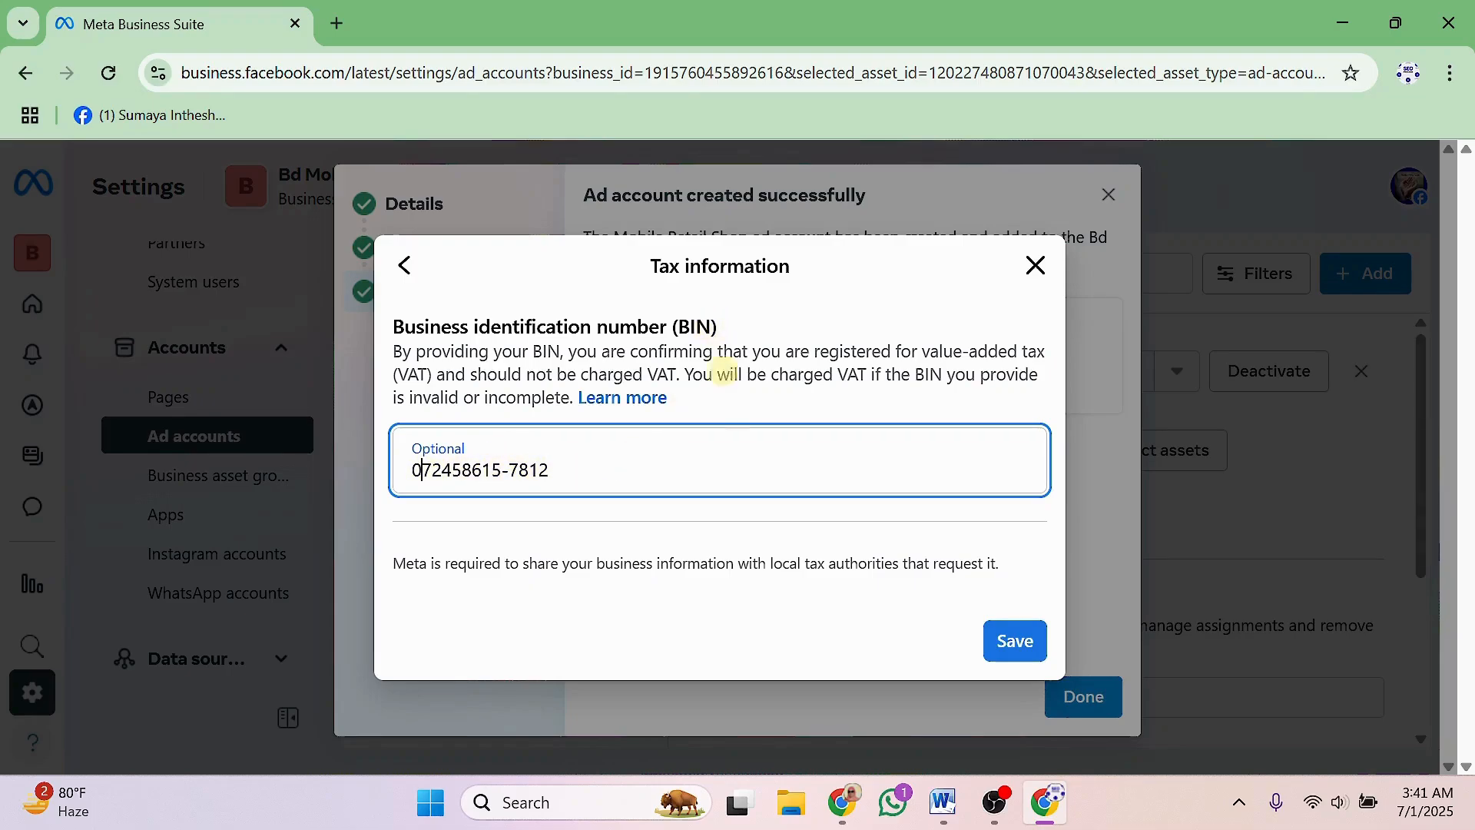
left_click(1006, 639)
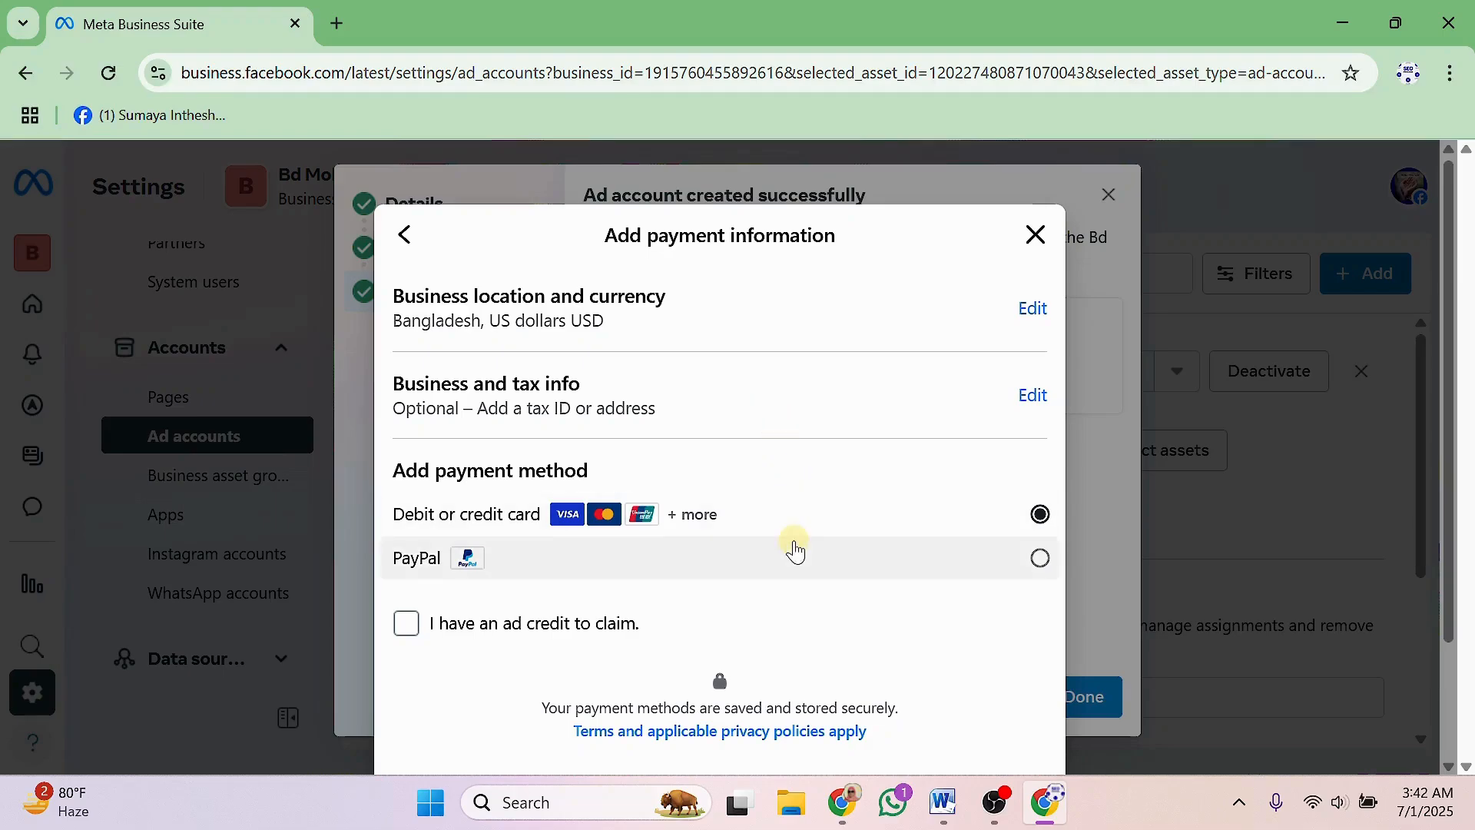
Tick 'I have an ad credit to claim' for card payment and move on to card details.
scroll(795, 551, "down", 2)
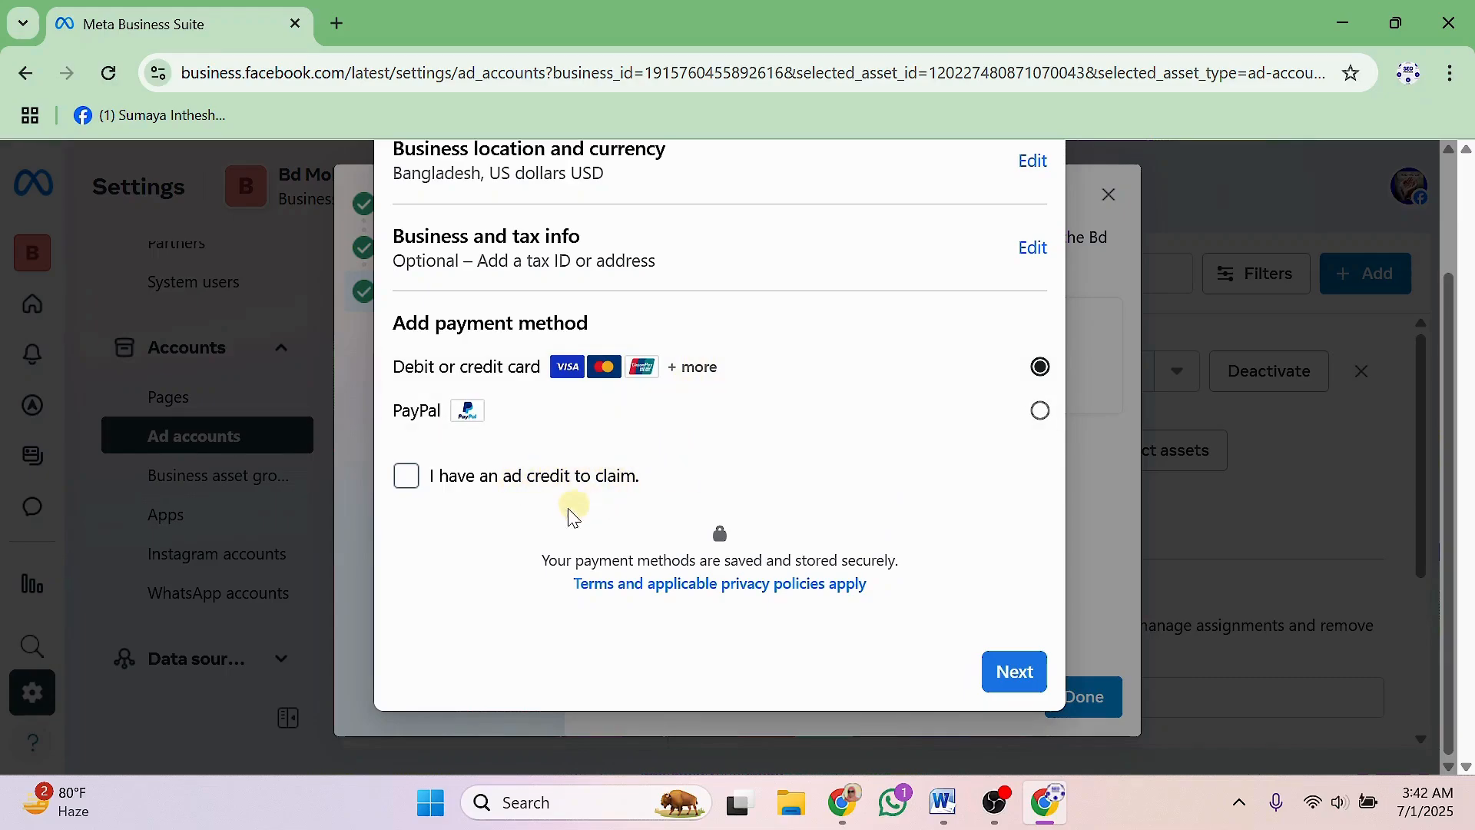
scroll(552, 529, "up", 1)
scroll(552, 529, "up", 3)
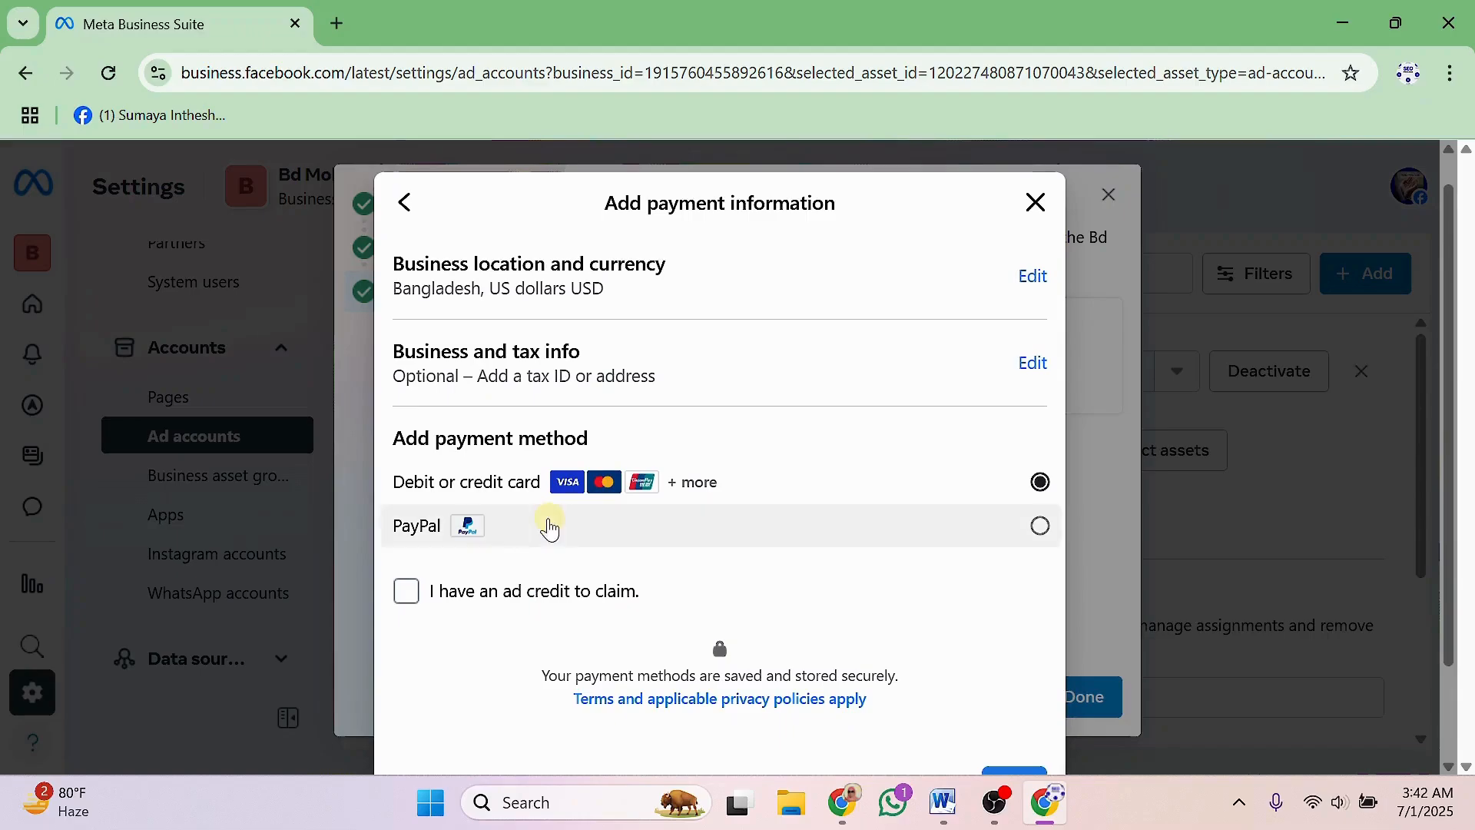
left_click(406, 592)
scroll(869, 560, "down", 3)
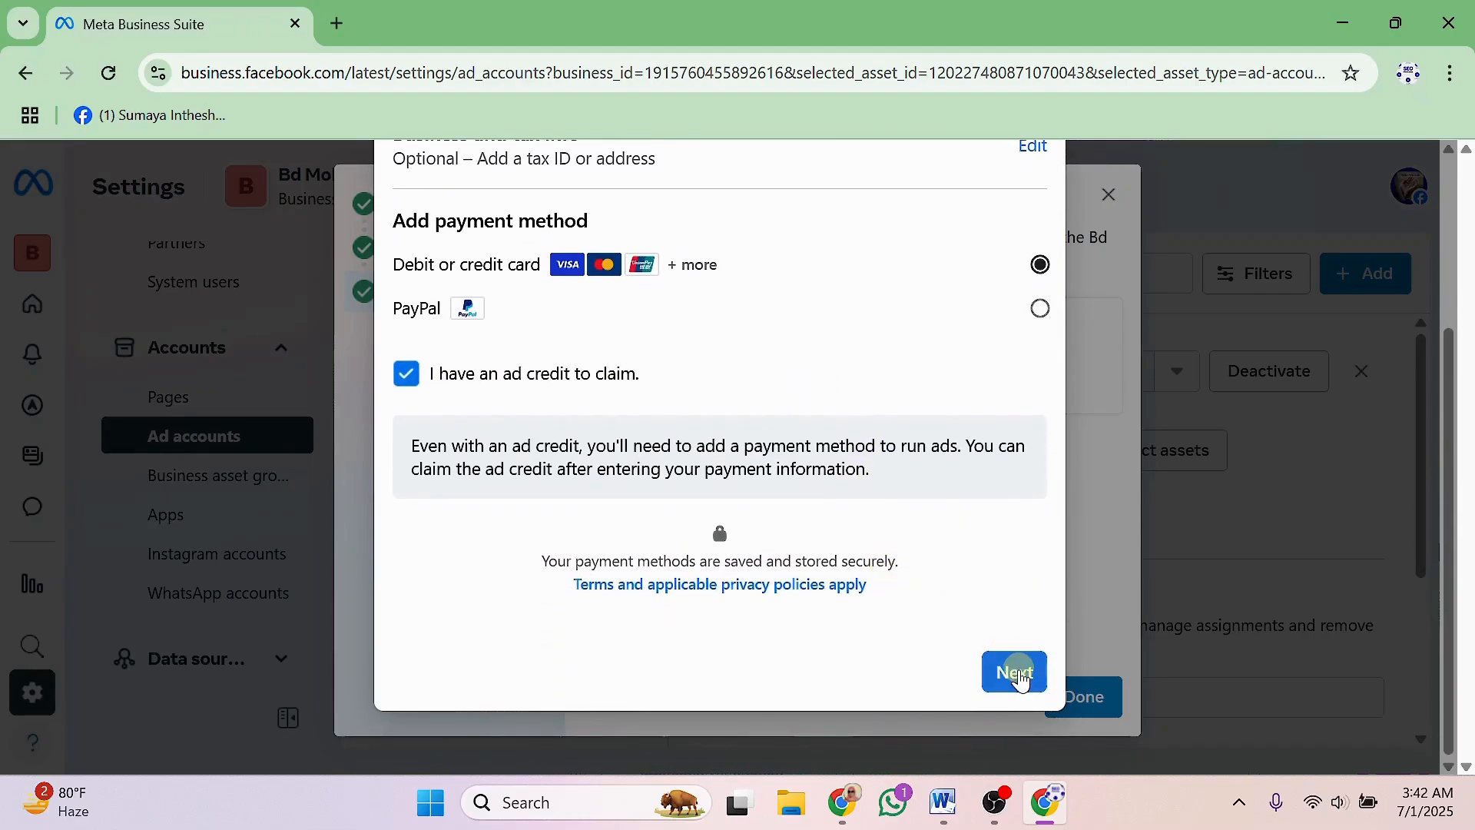
left_click(1014, 673)
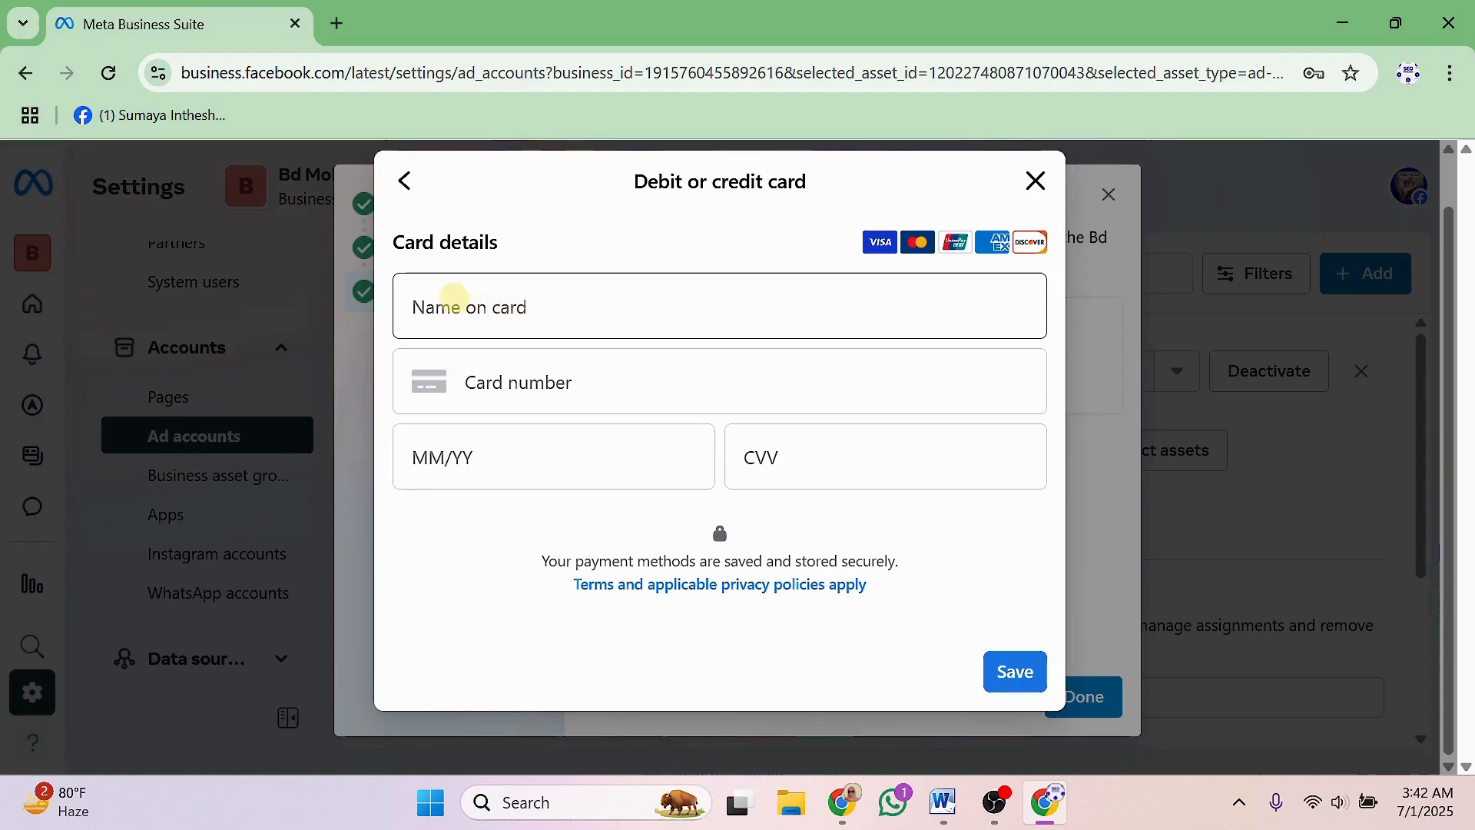
Click through the name on card, card number and MM/YY fields, leaving them empty.
left_click(481, 309)
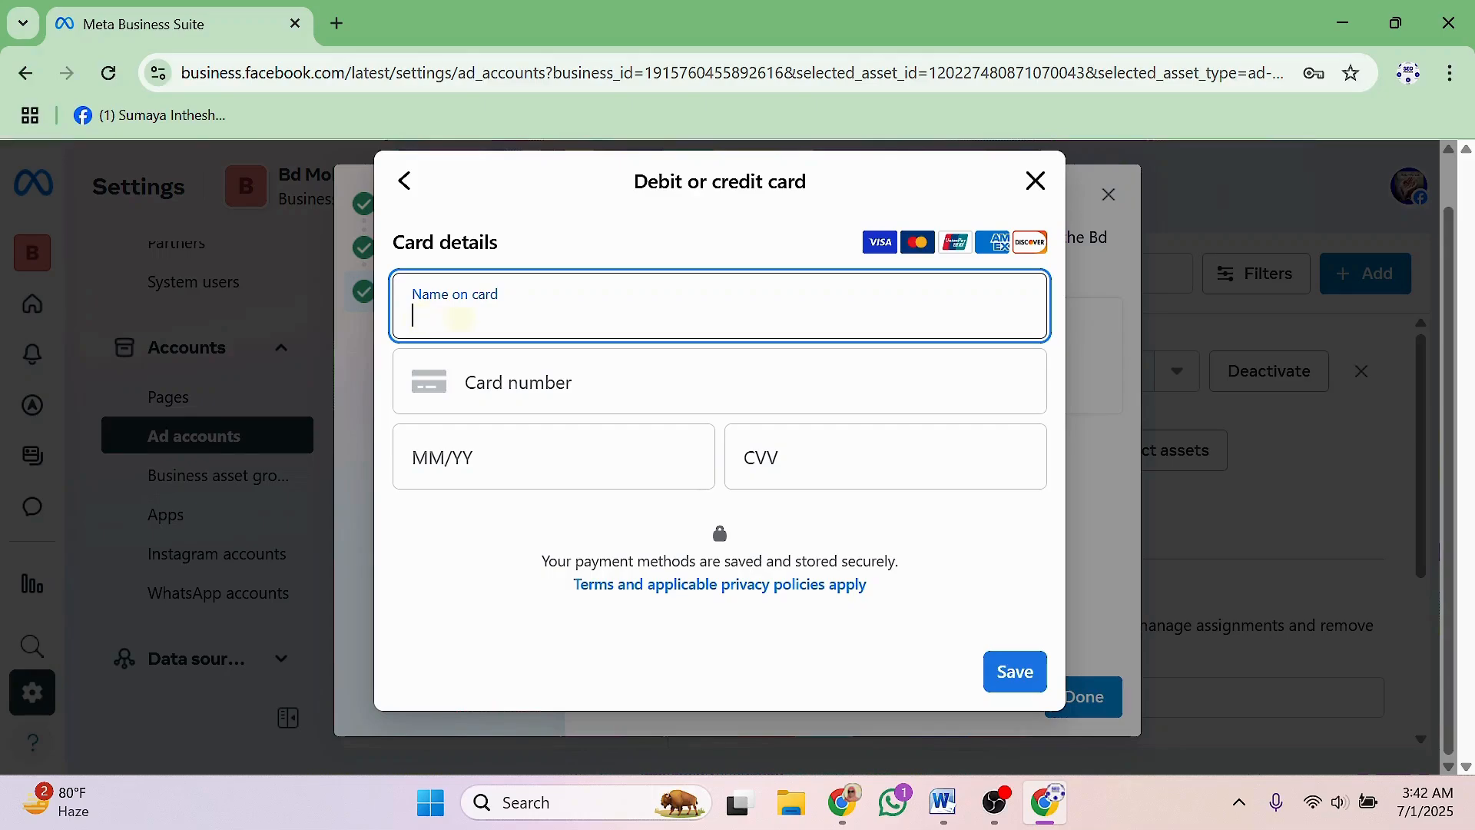
left_click(488, 383)
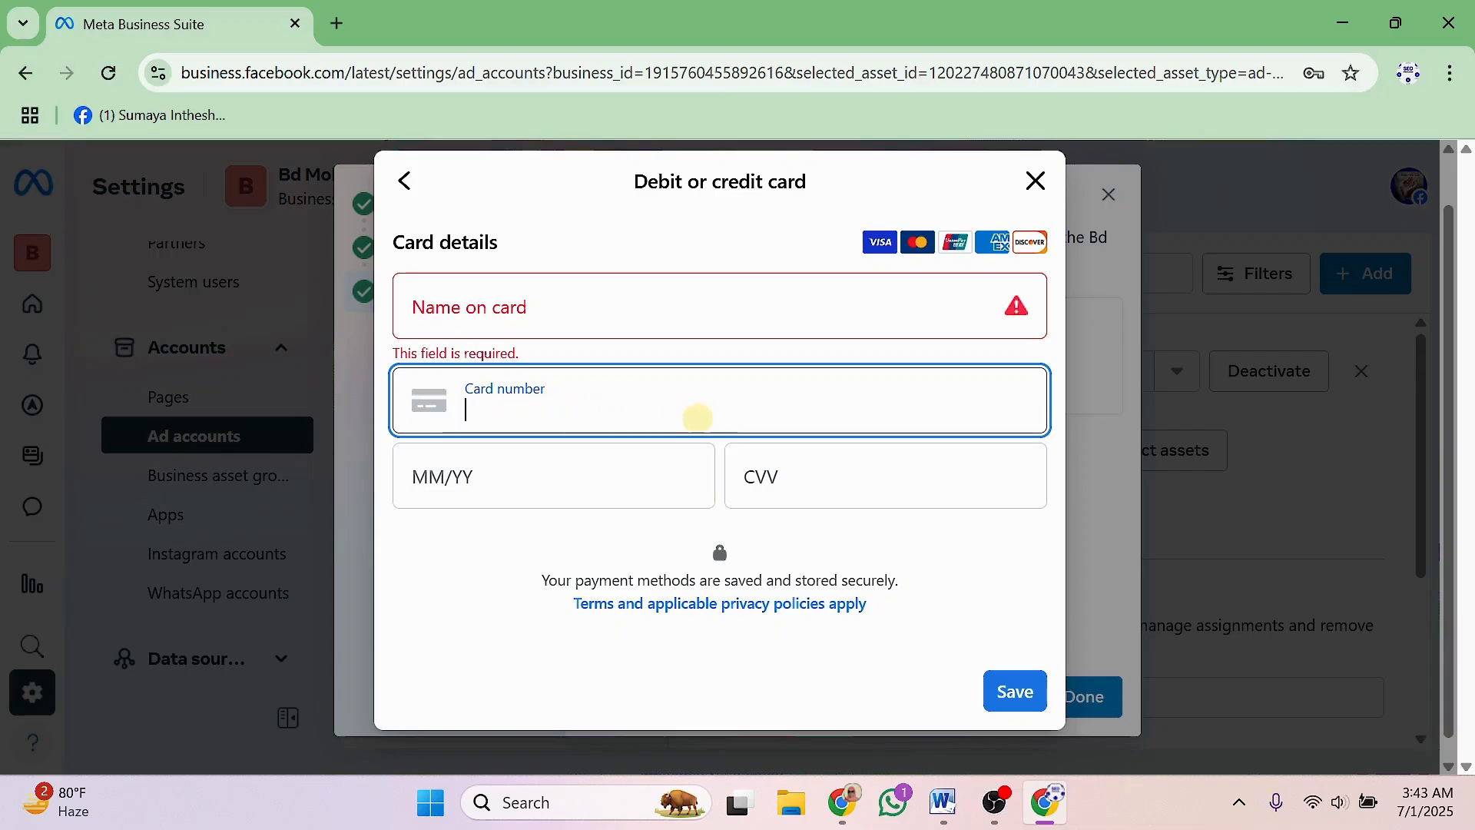
left_click(512, 472)
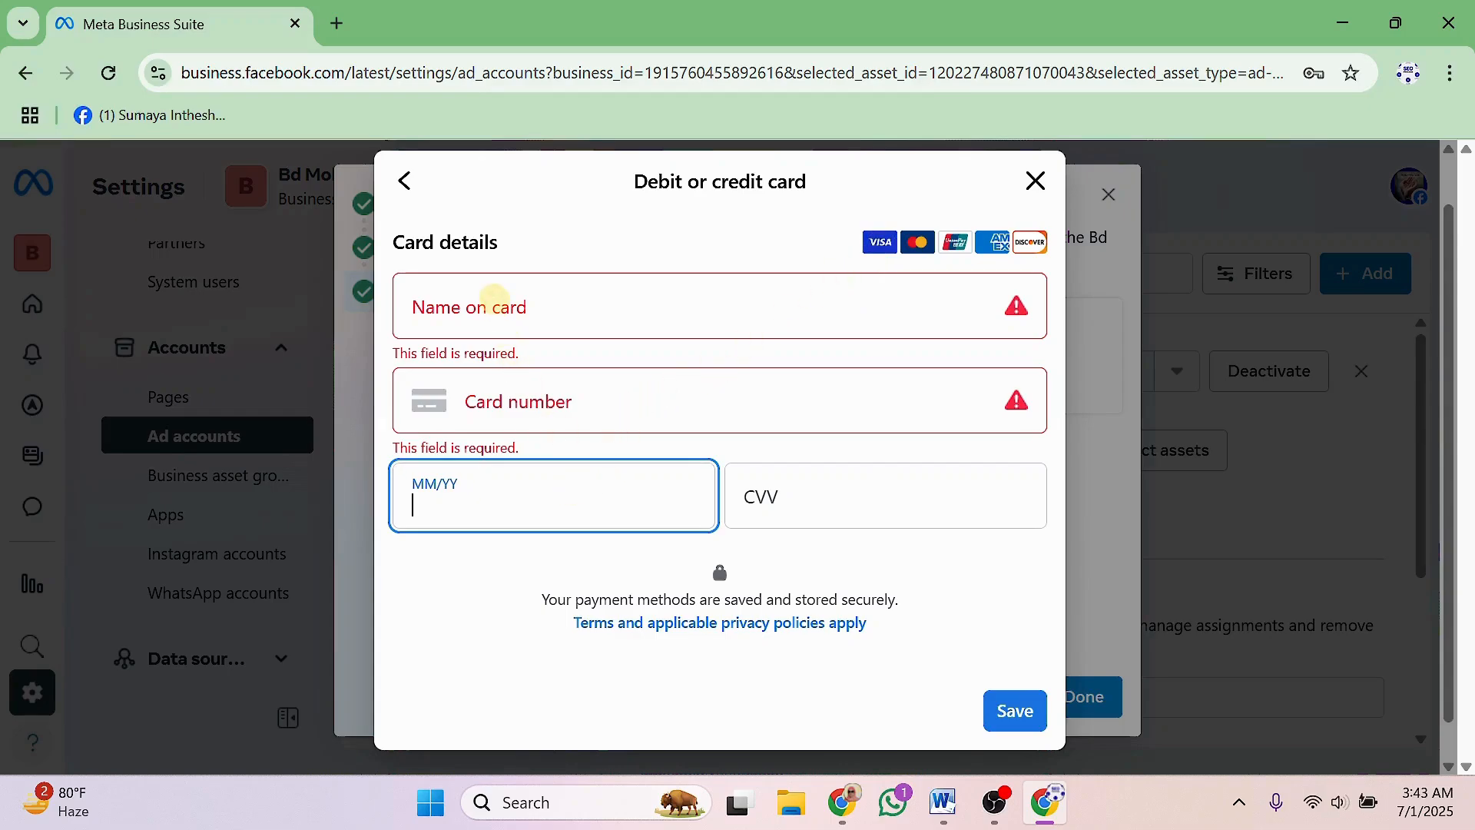
left_click(494, 298)
left_click(498, 395)
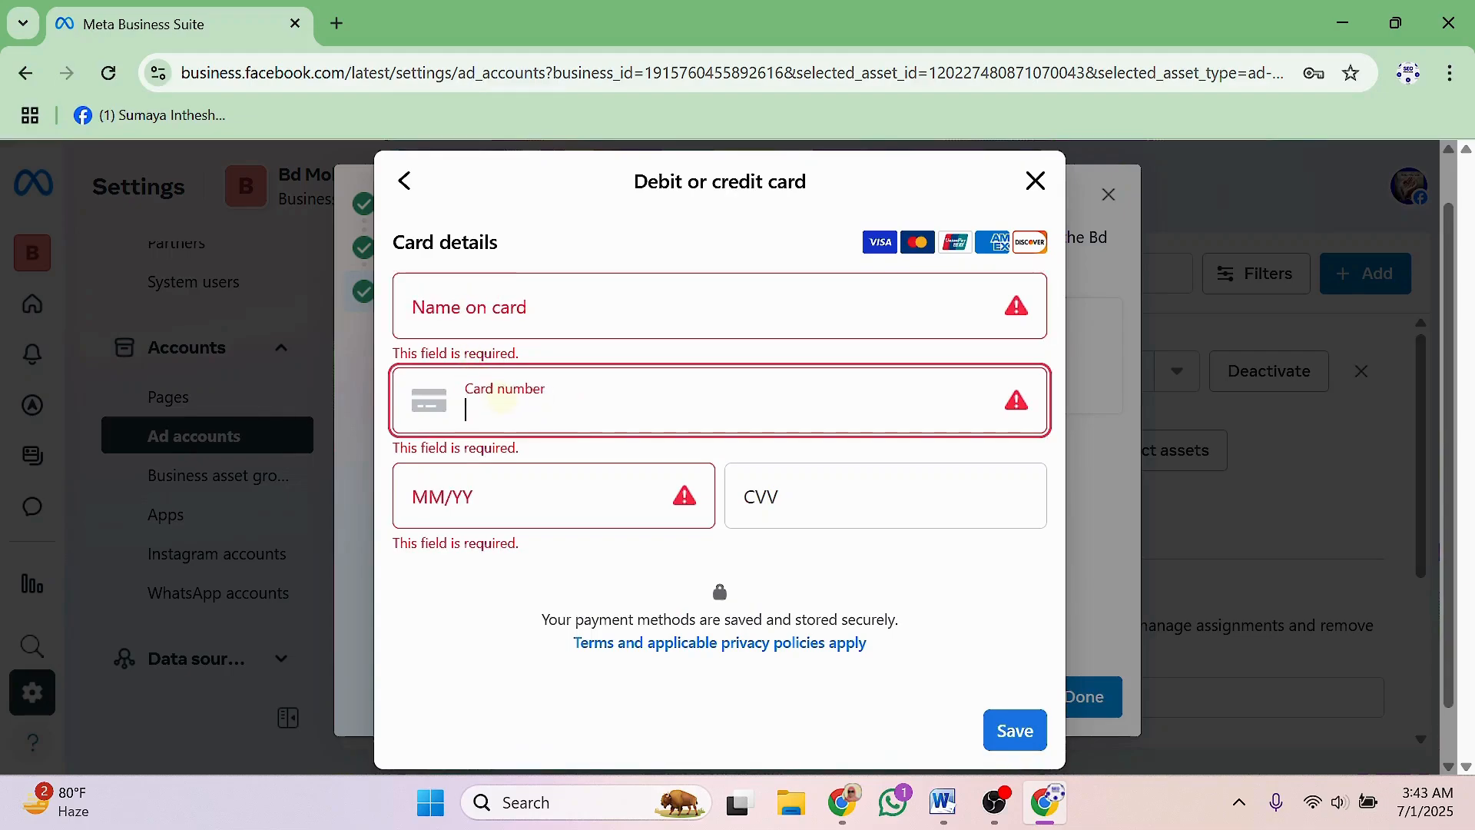
left_click(476, 500)
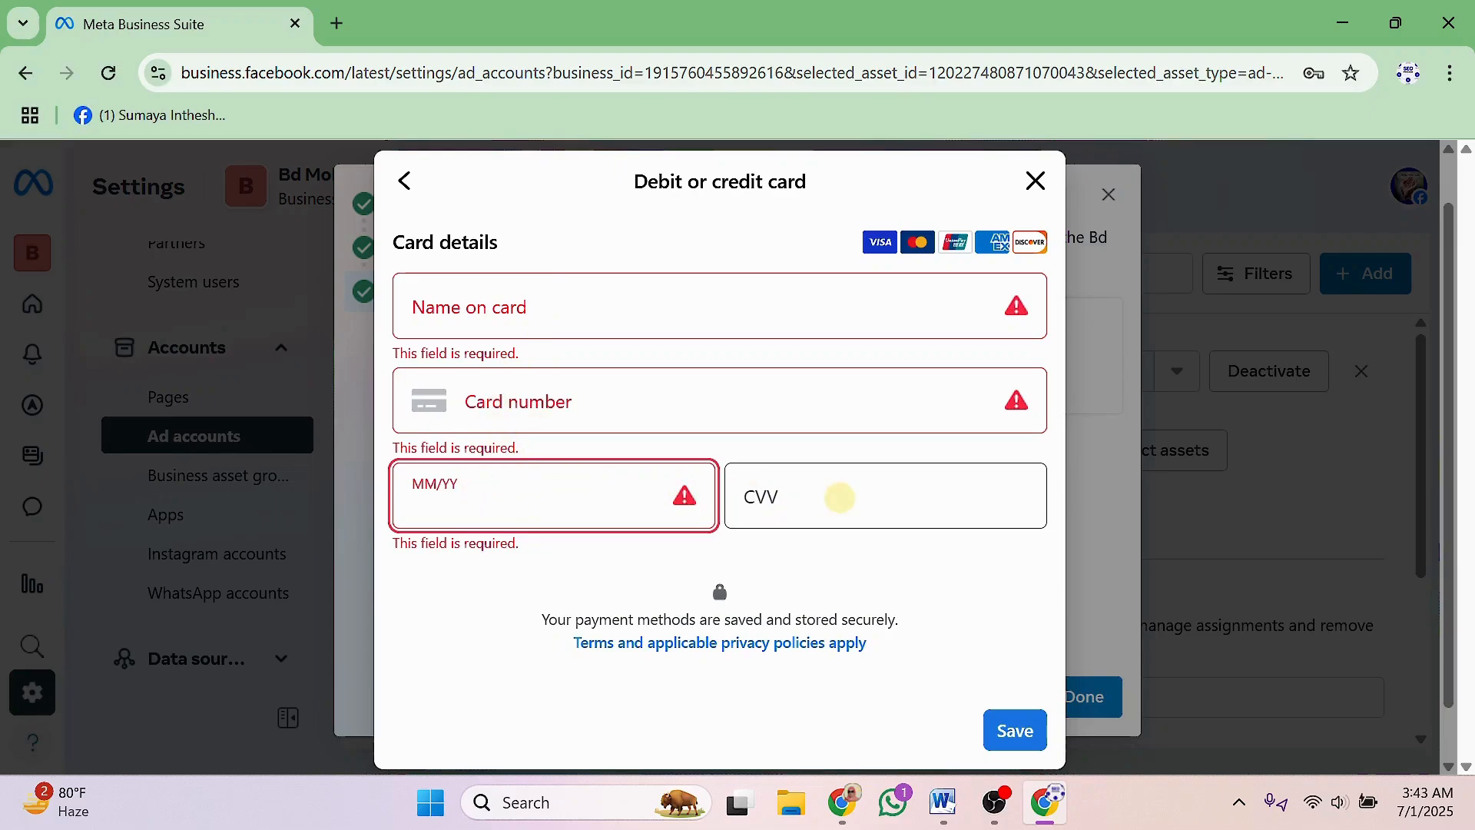
Touch the CVV field, dismiss the saved-password suggestions, and close the card form unsaved.
left_click(749, 490)
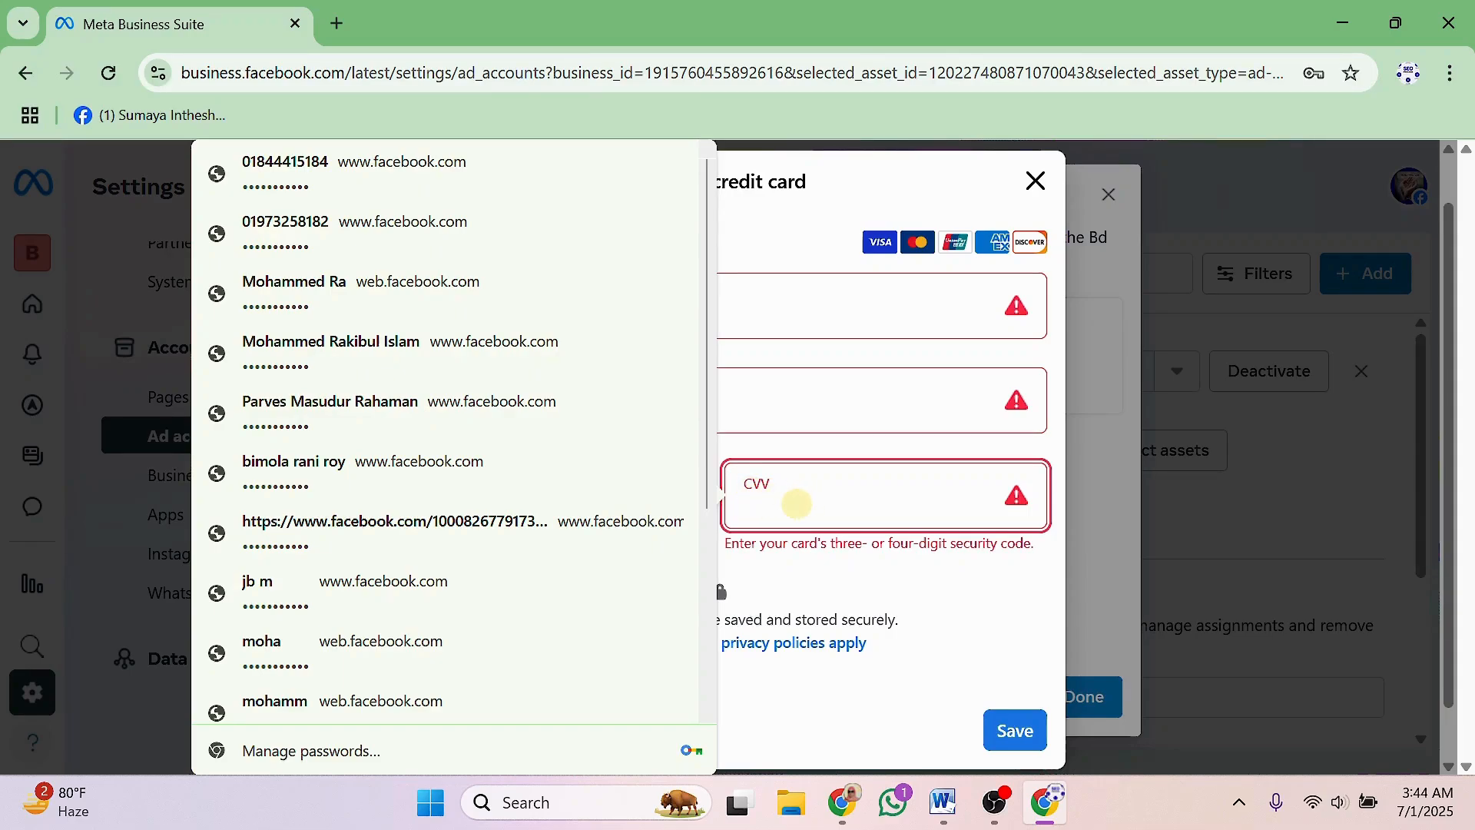
left_click(1005, 736)
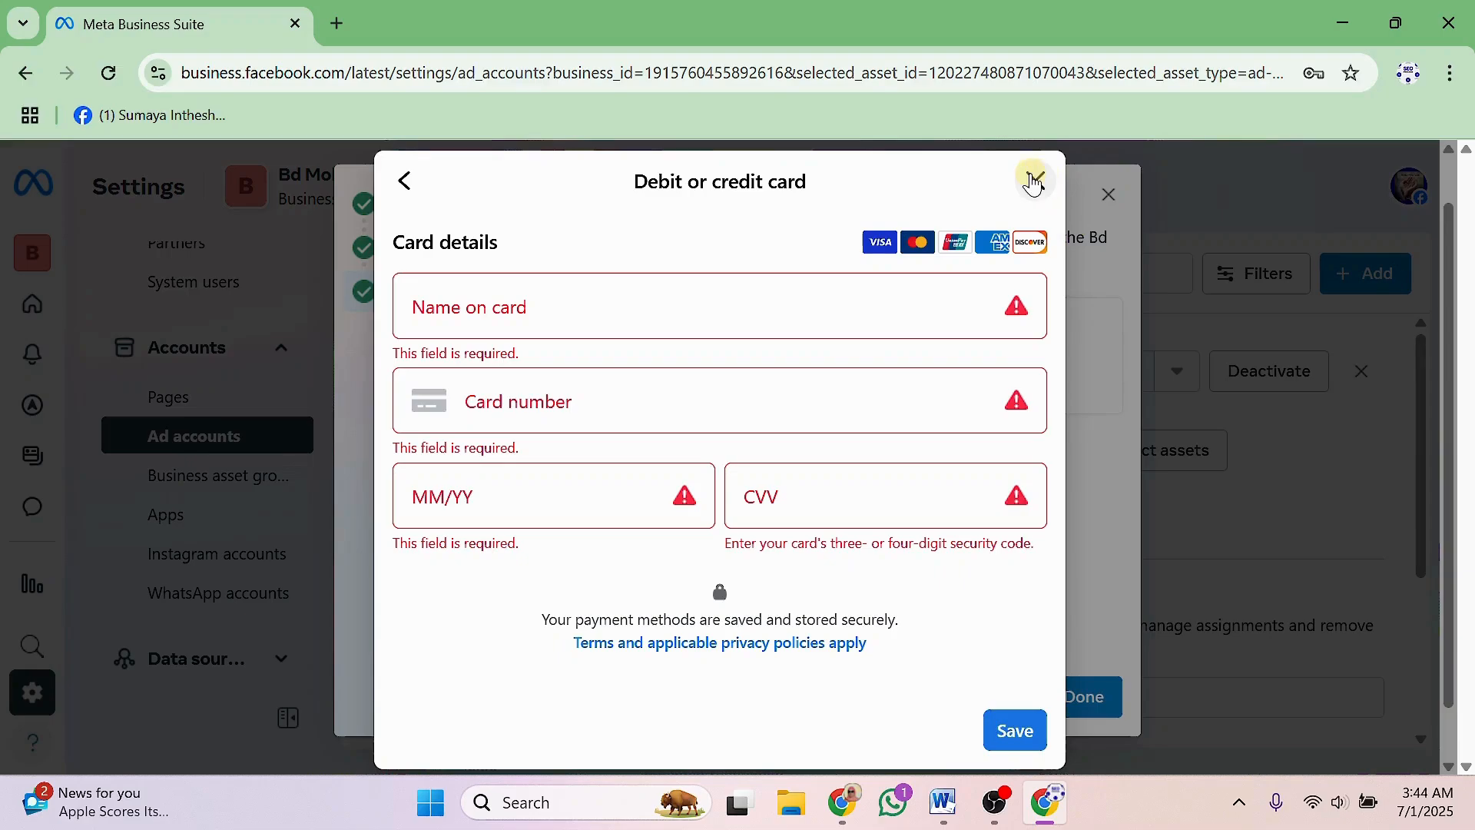
left_click(1035, 182)
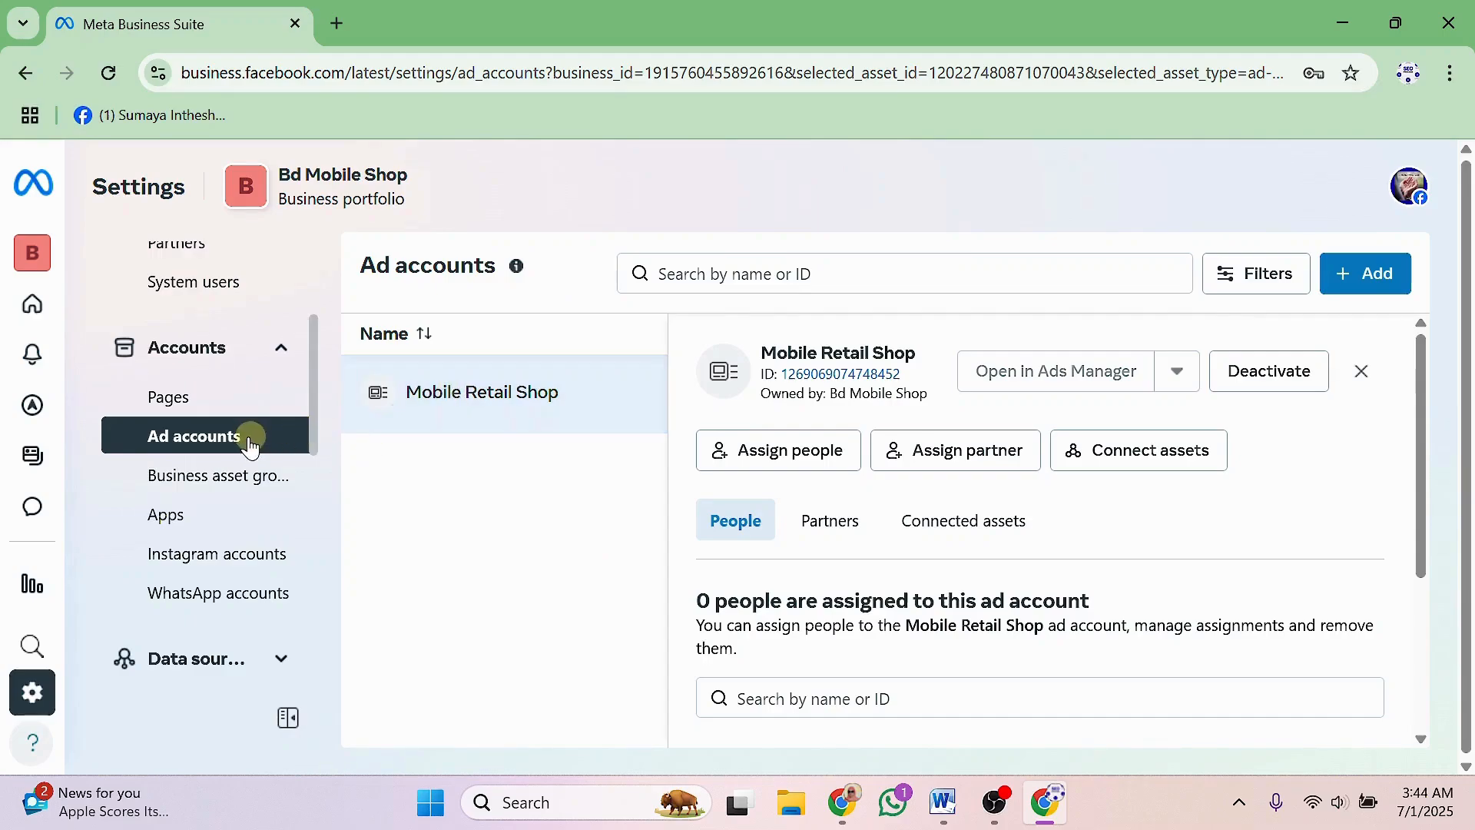
Review Bd Mobile Shop's Business info: empty details, unverified status, ad account creation limit 1.
scroll(230, 442, "up", 3)
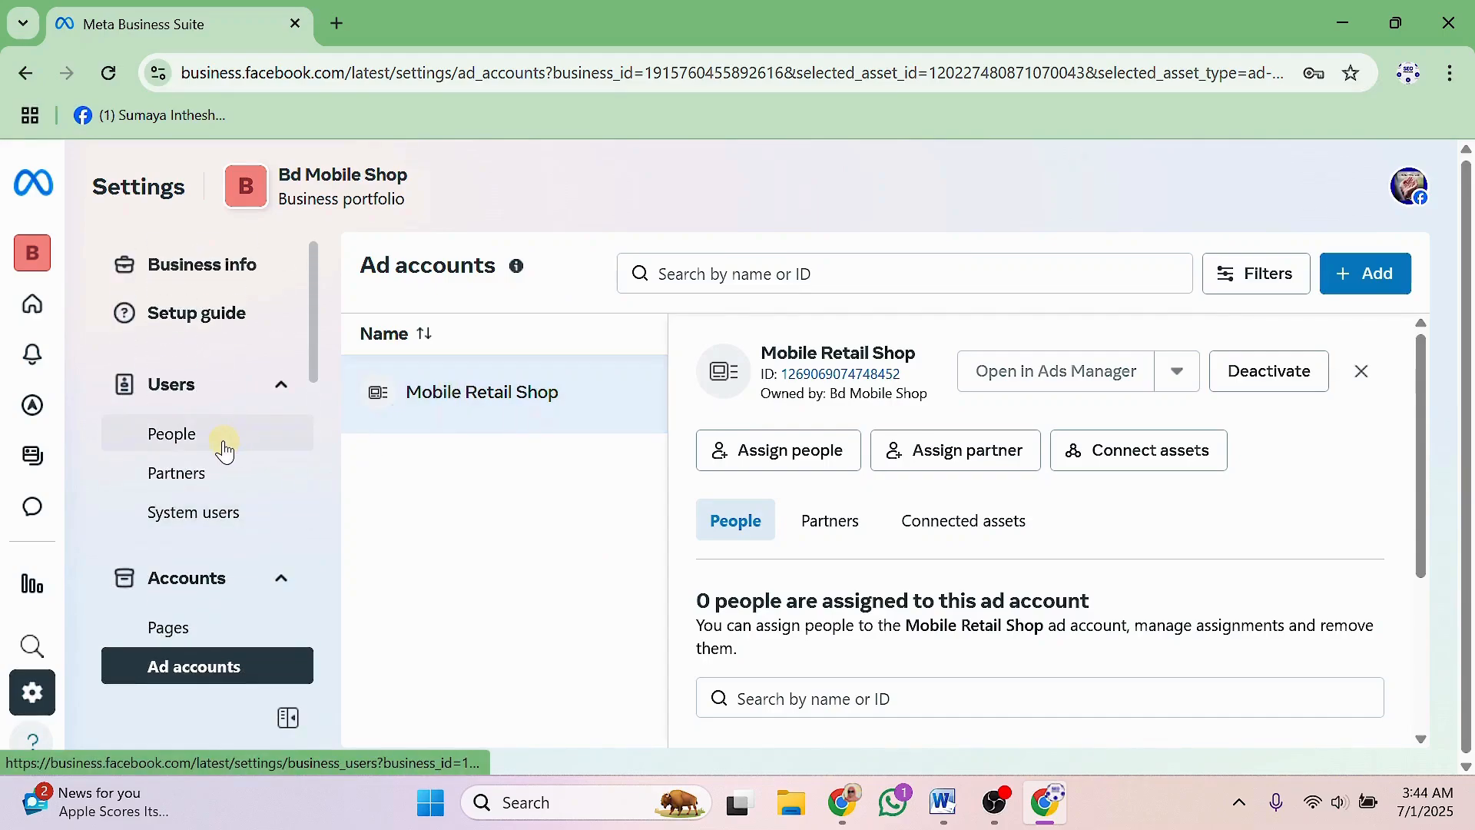
left_click(197, 263)
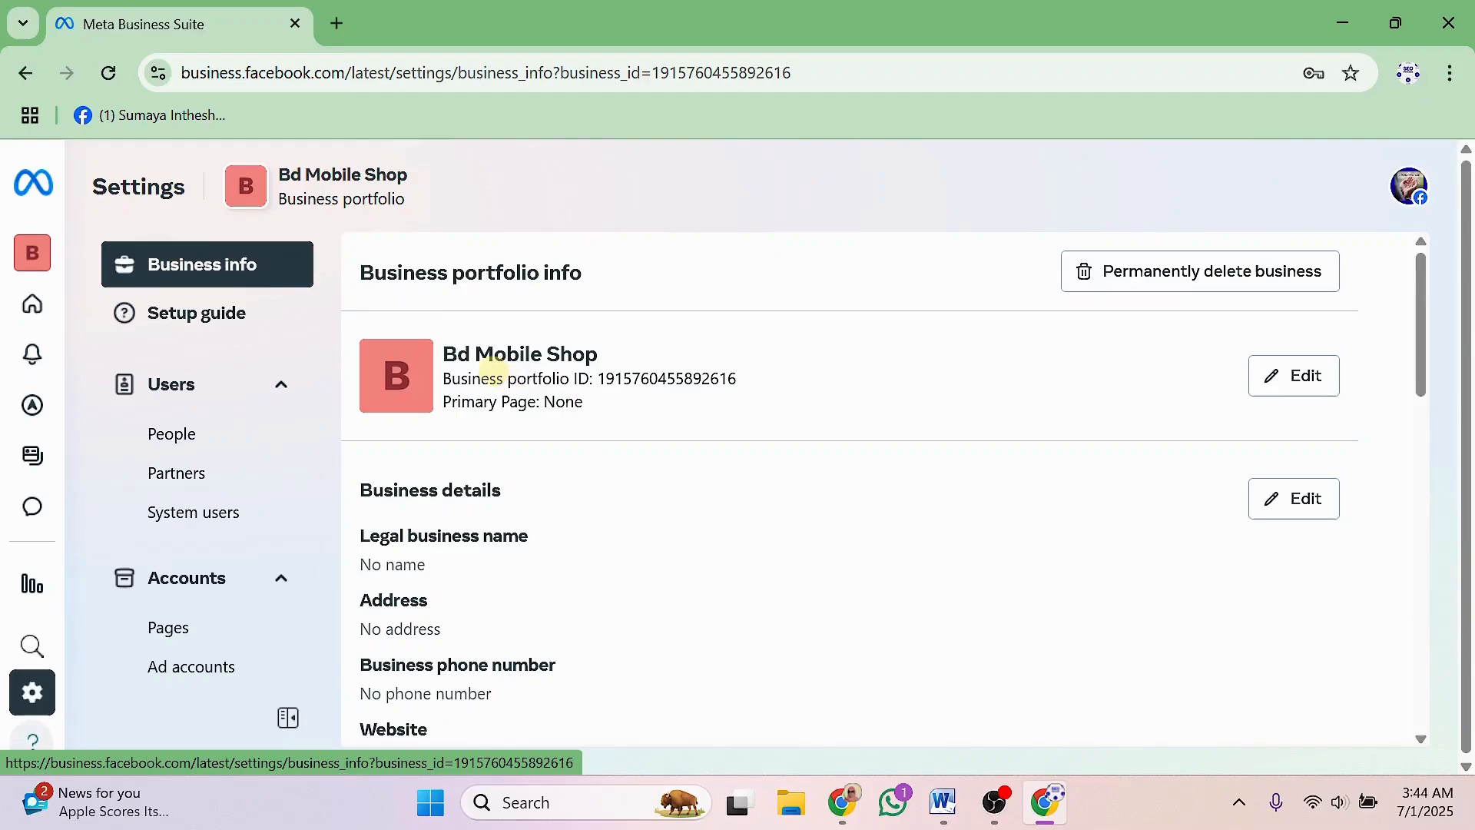
mouse_move(446, 354)
left_mouse_down()
mouse_move(585, 353)
mouse_move(452, 378)
left_mouse_up()
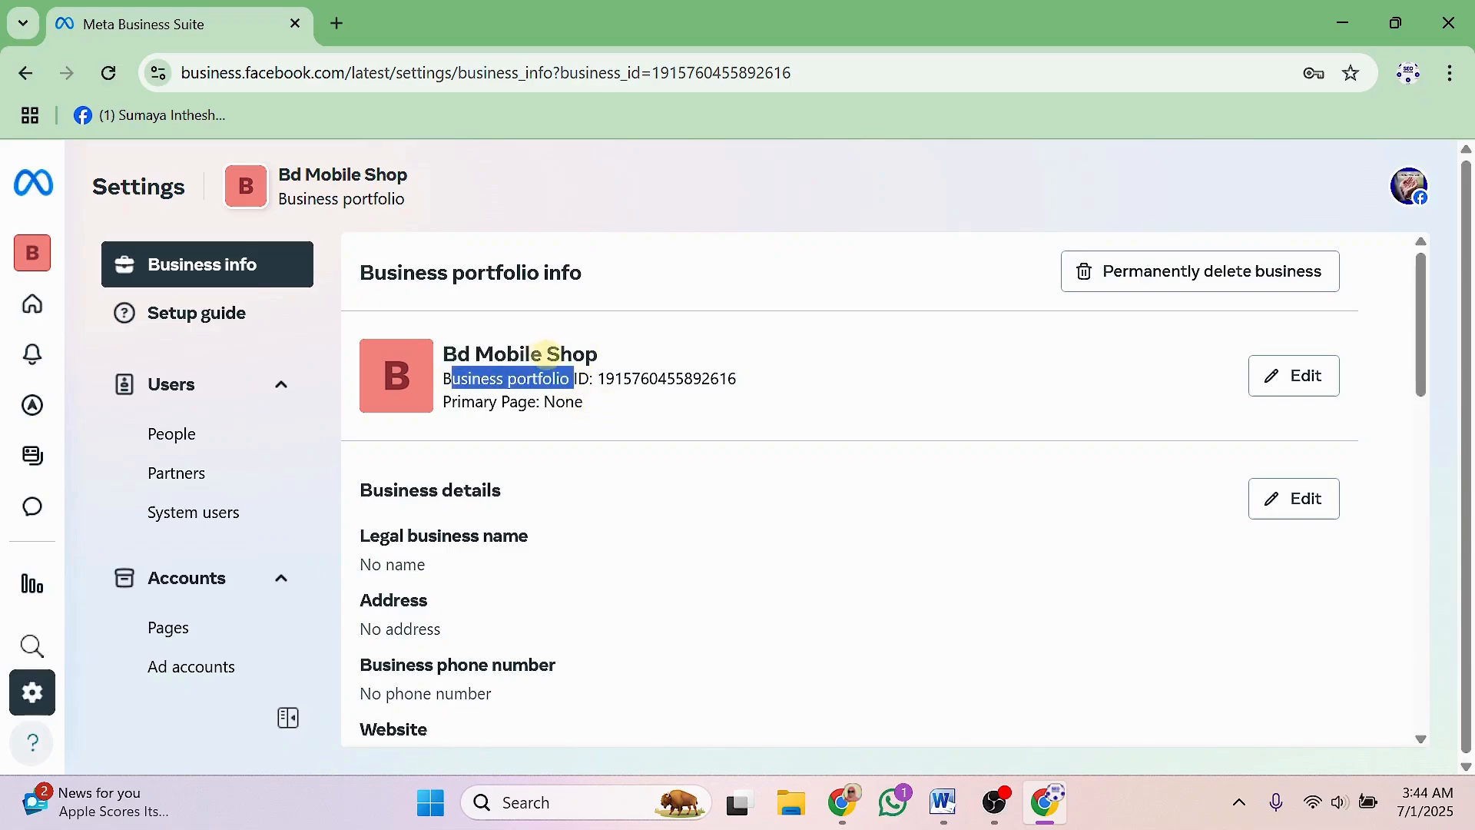
left_click(547, 351)
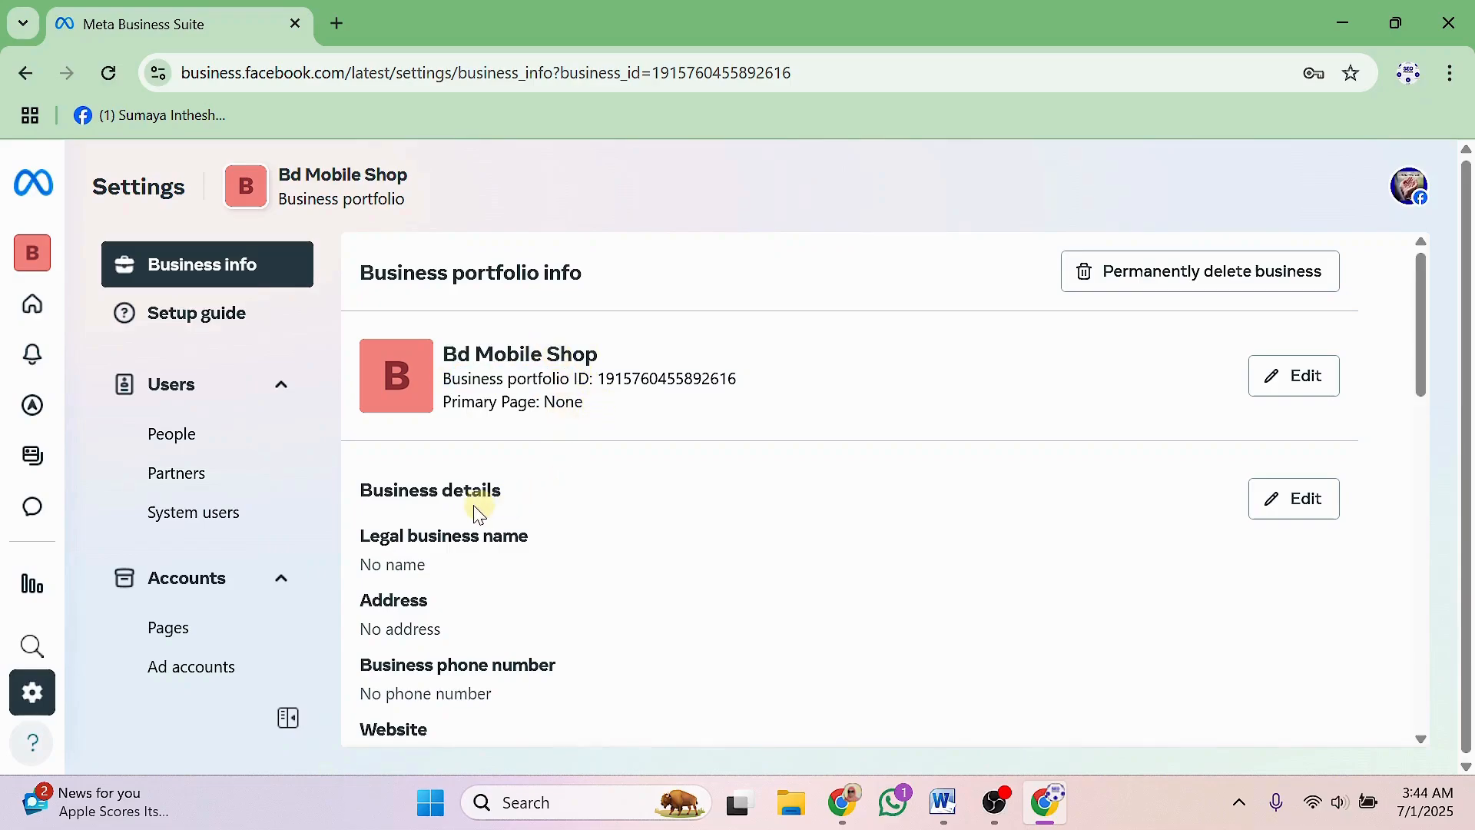
scroll(569, 488, "down", 1)
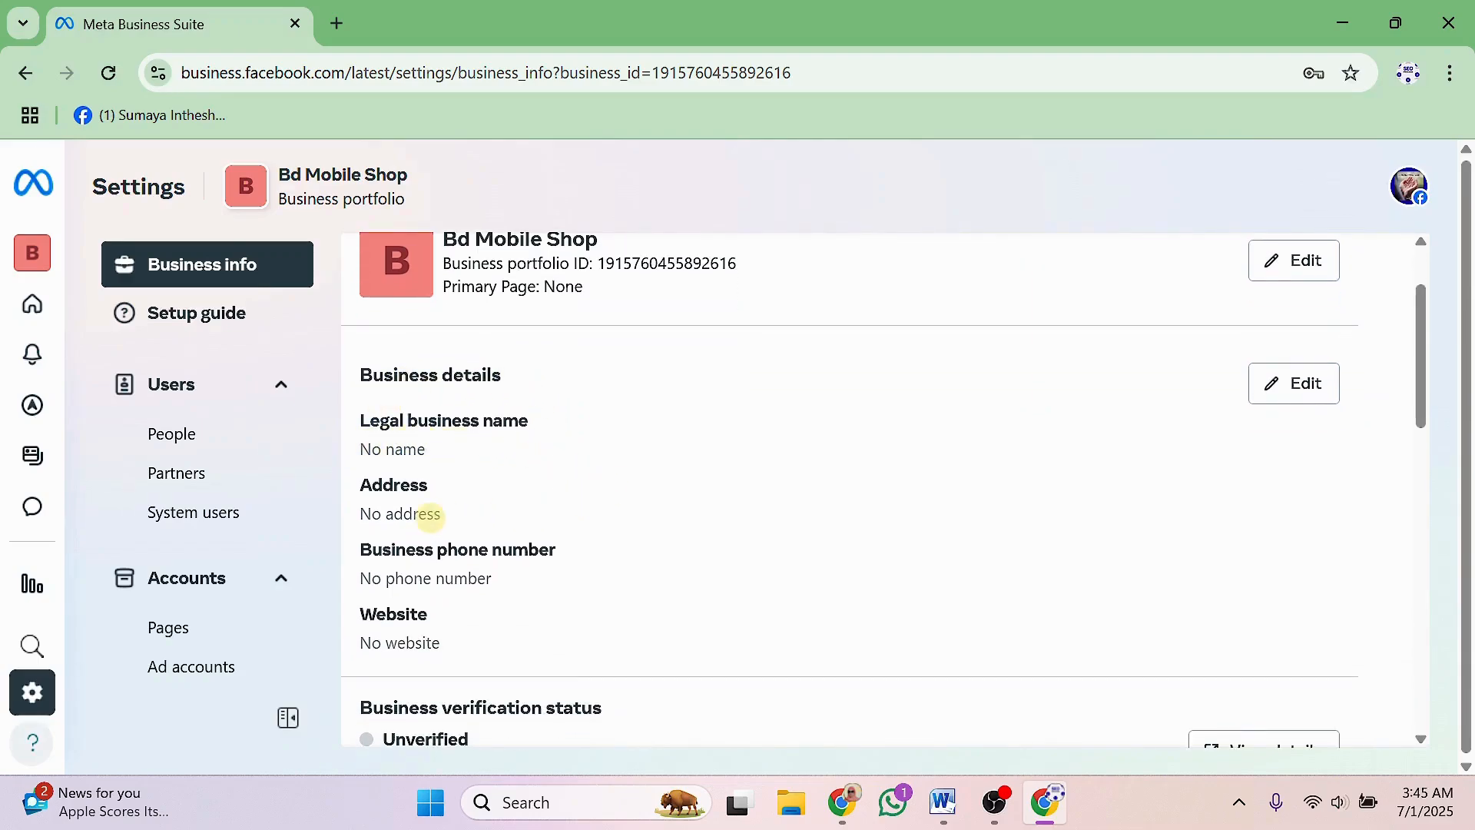
scroll(499, 522, "down", 1)
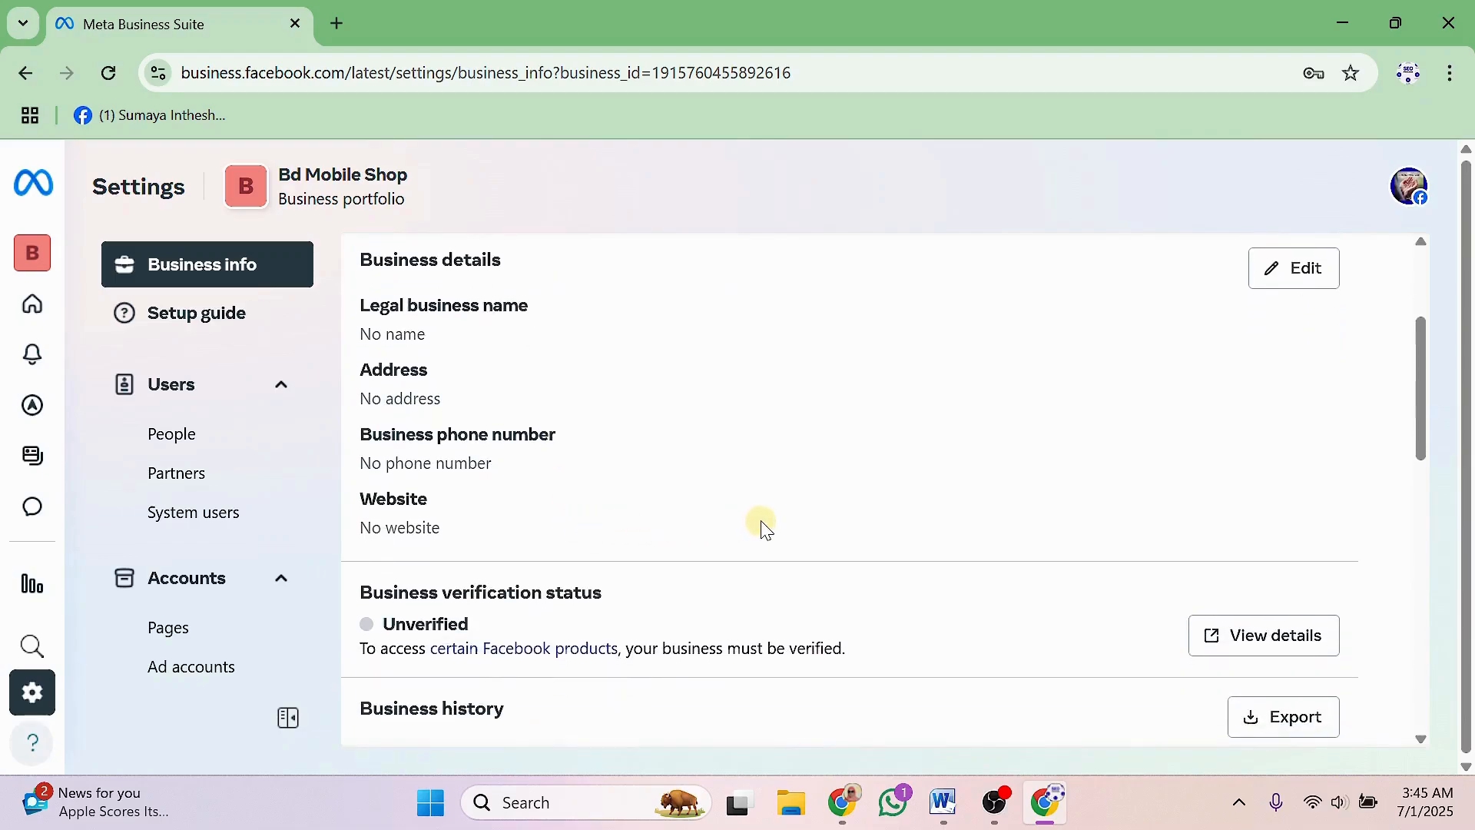
scroll(733, 538, "down", 2)
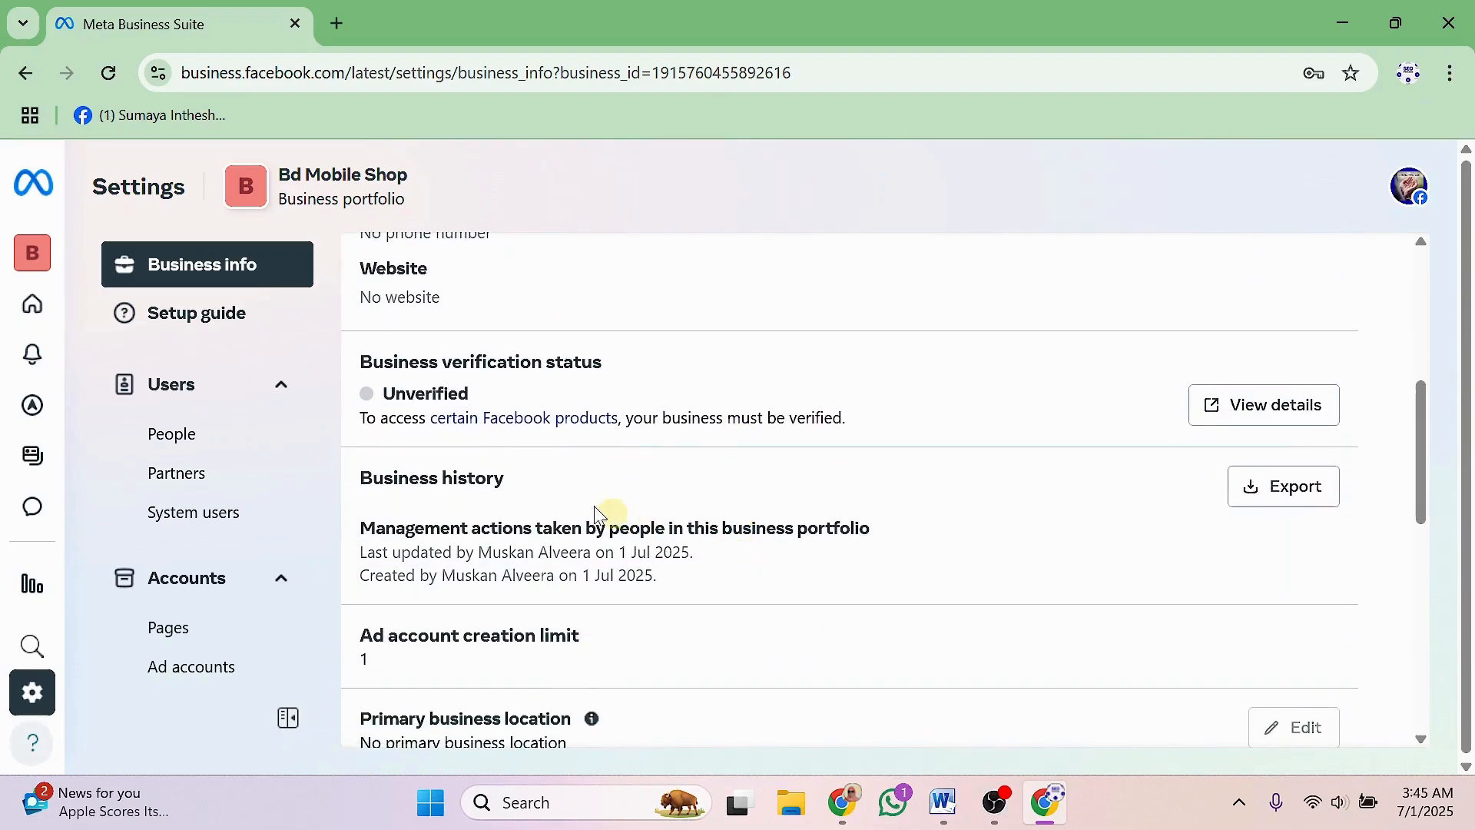
scroll(540, 491, "down", 1)
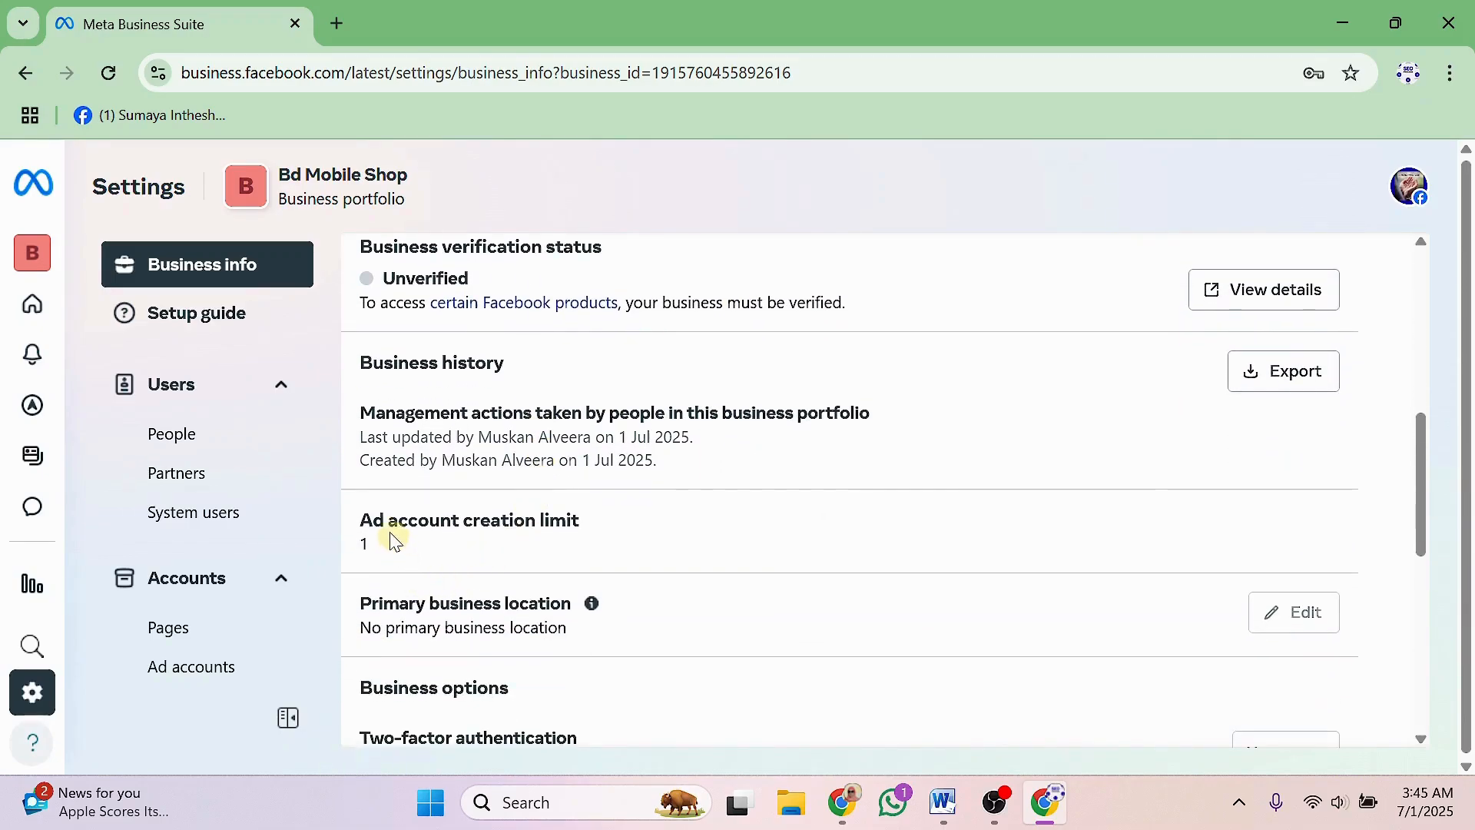
left_click_drag(364, 529, 596, 521)
left_click(578, 542)
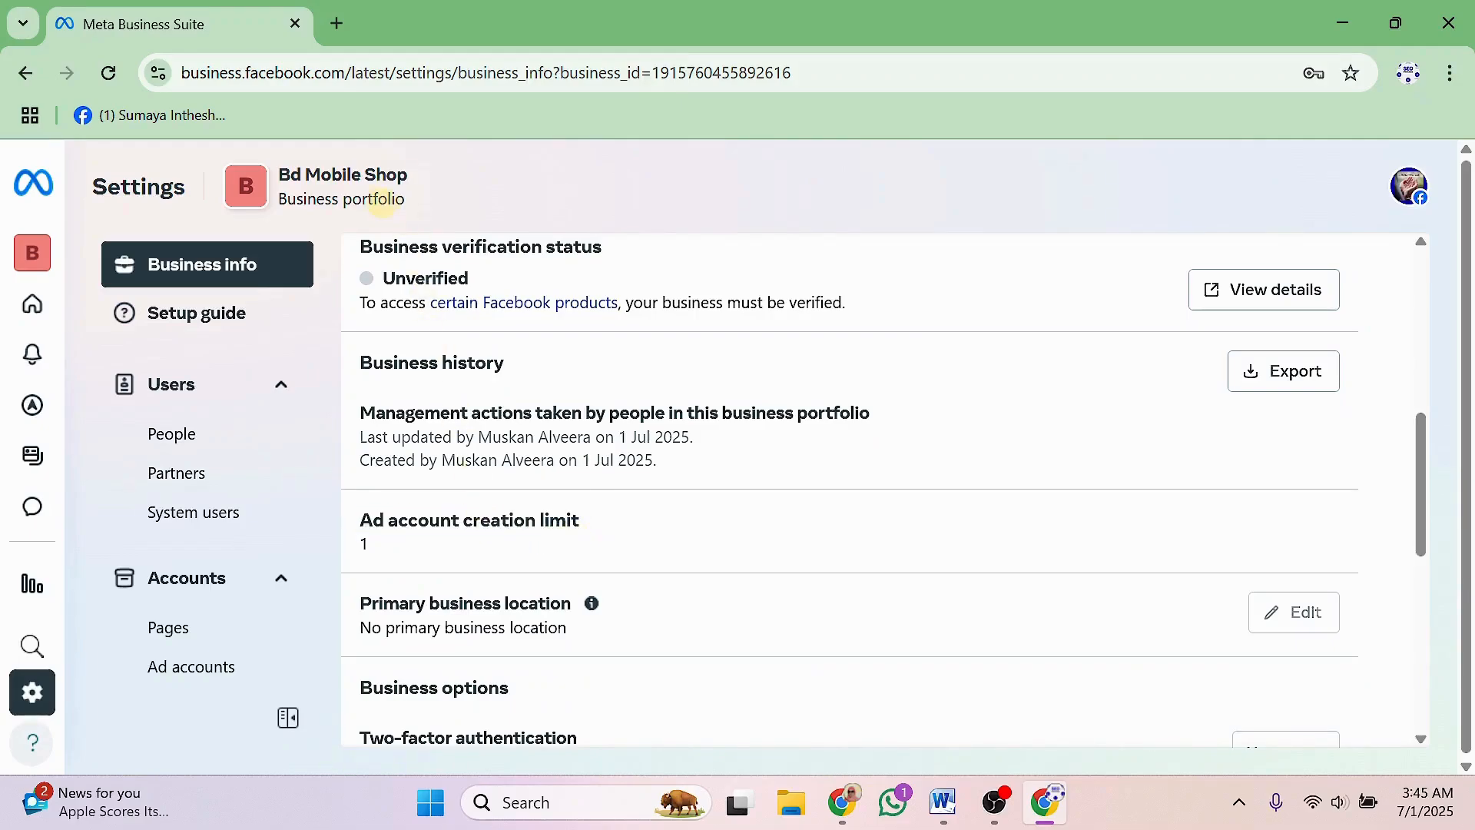
left_click_drag(280, 170, 413, 189)
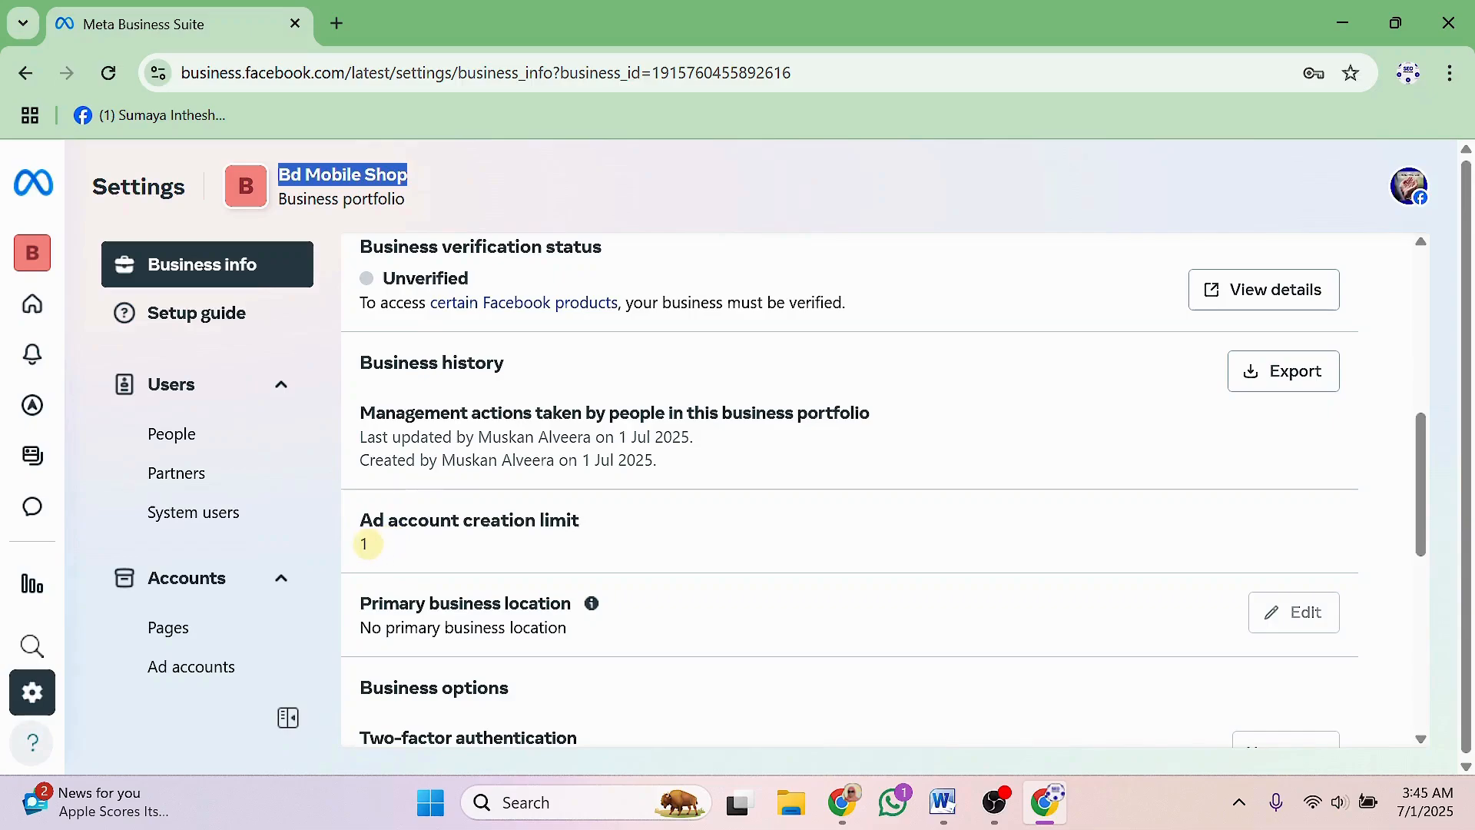
left_click(374, 553)
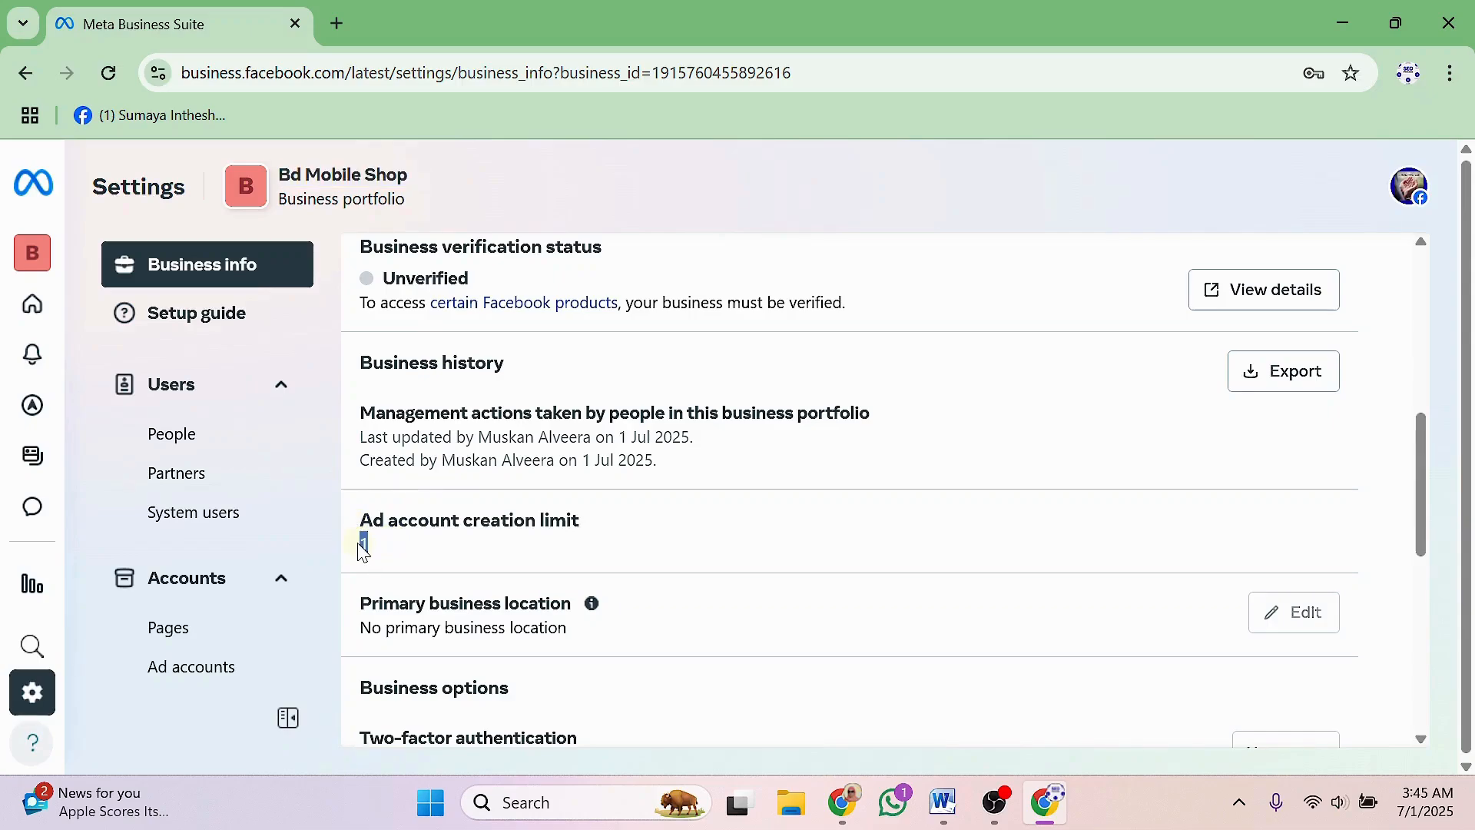
left_click_drag(362, 546, 408, 558)
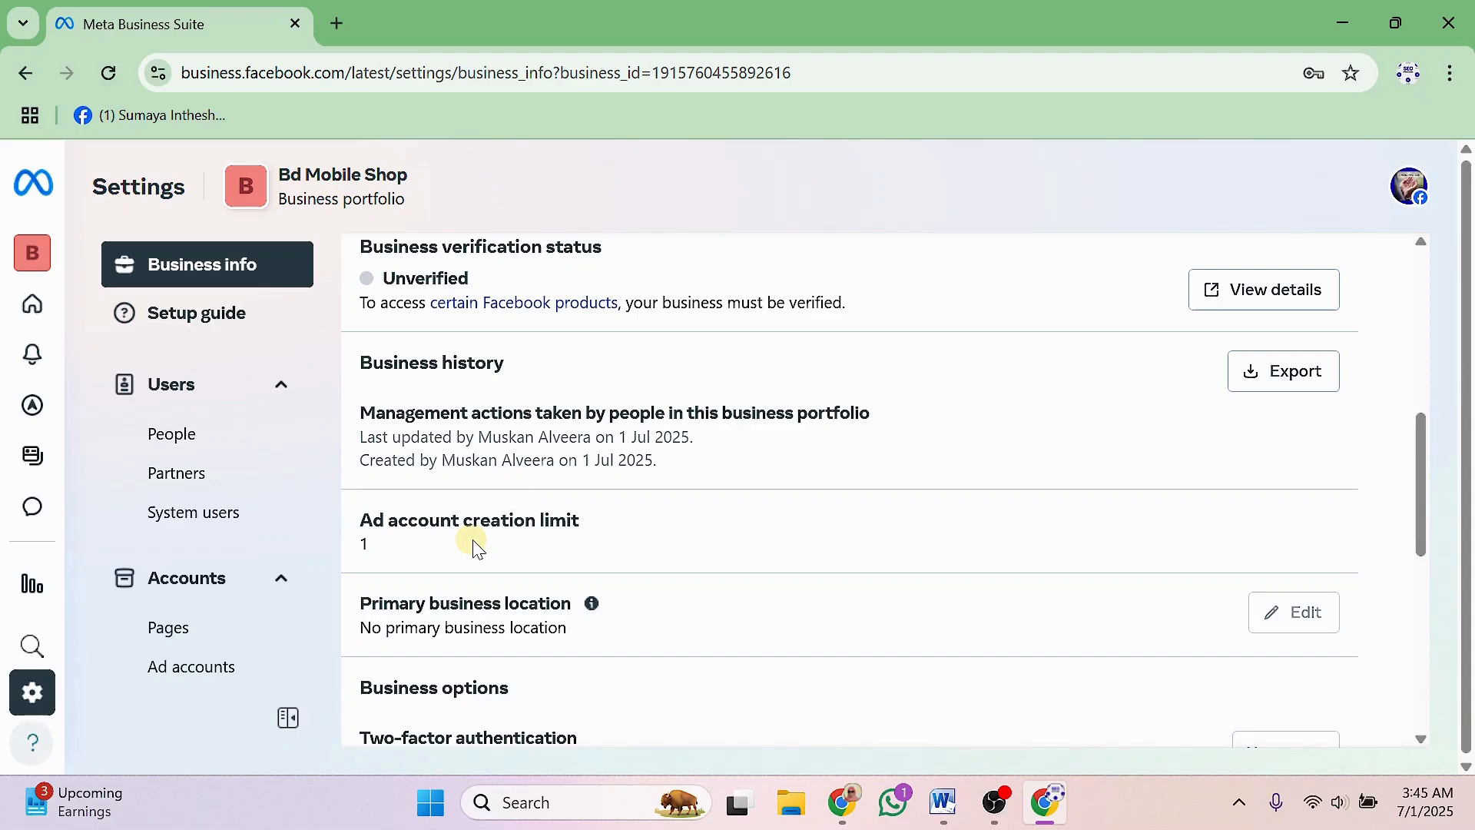
scroll(478, 547, "down", 6)
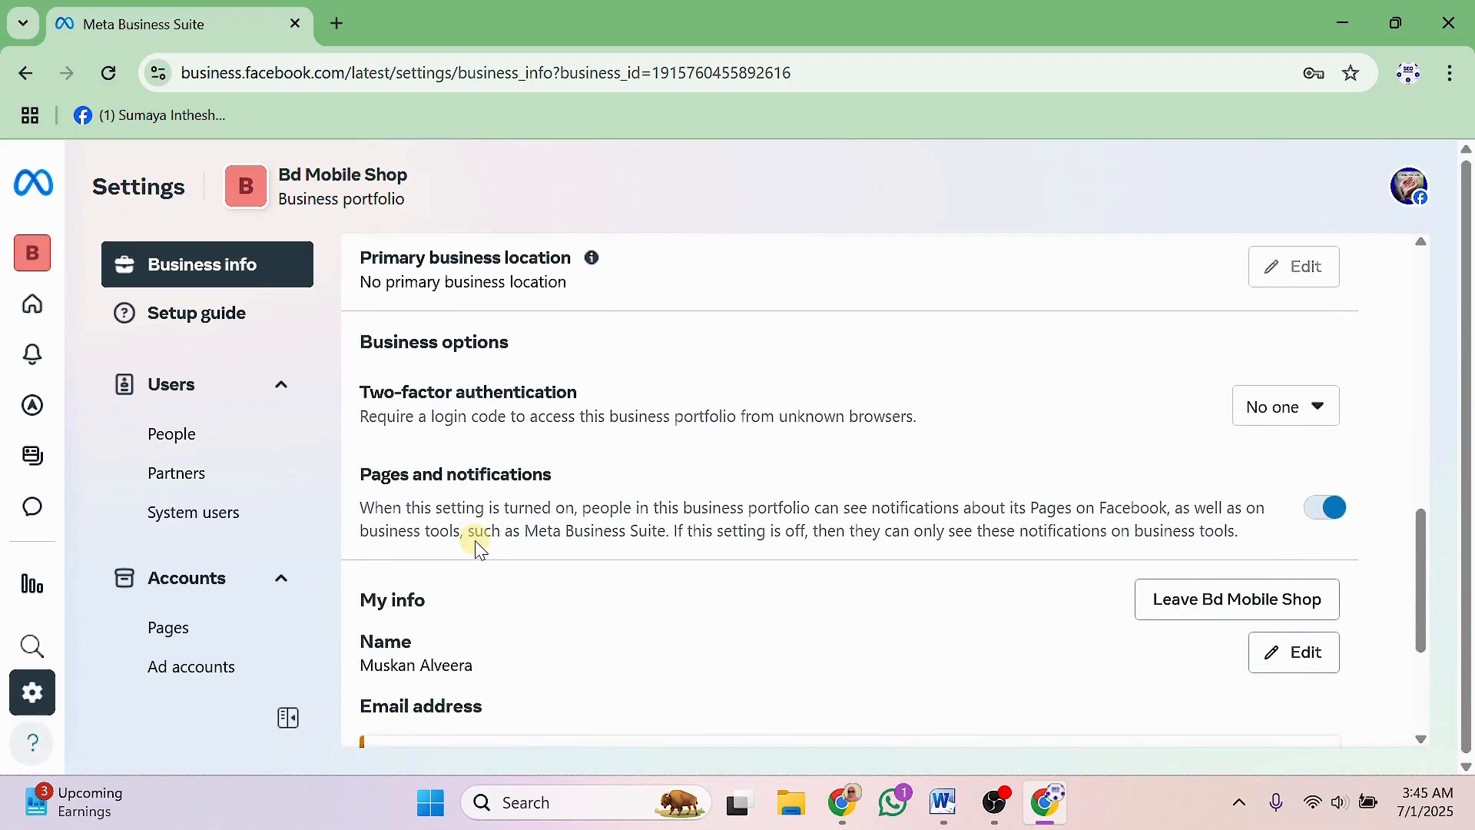
scroll(478, 547, "down", 2)
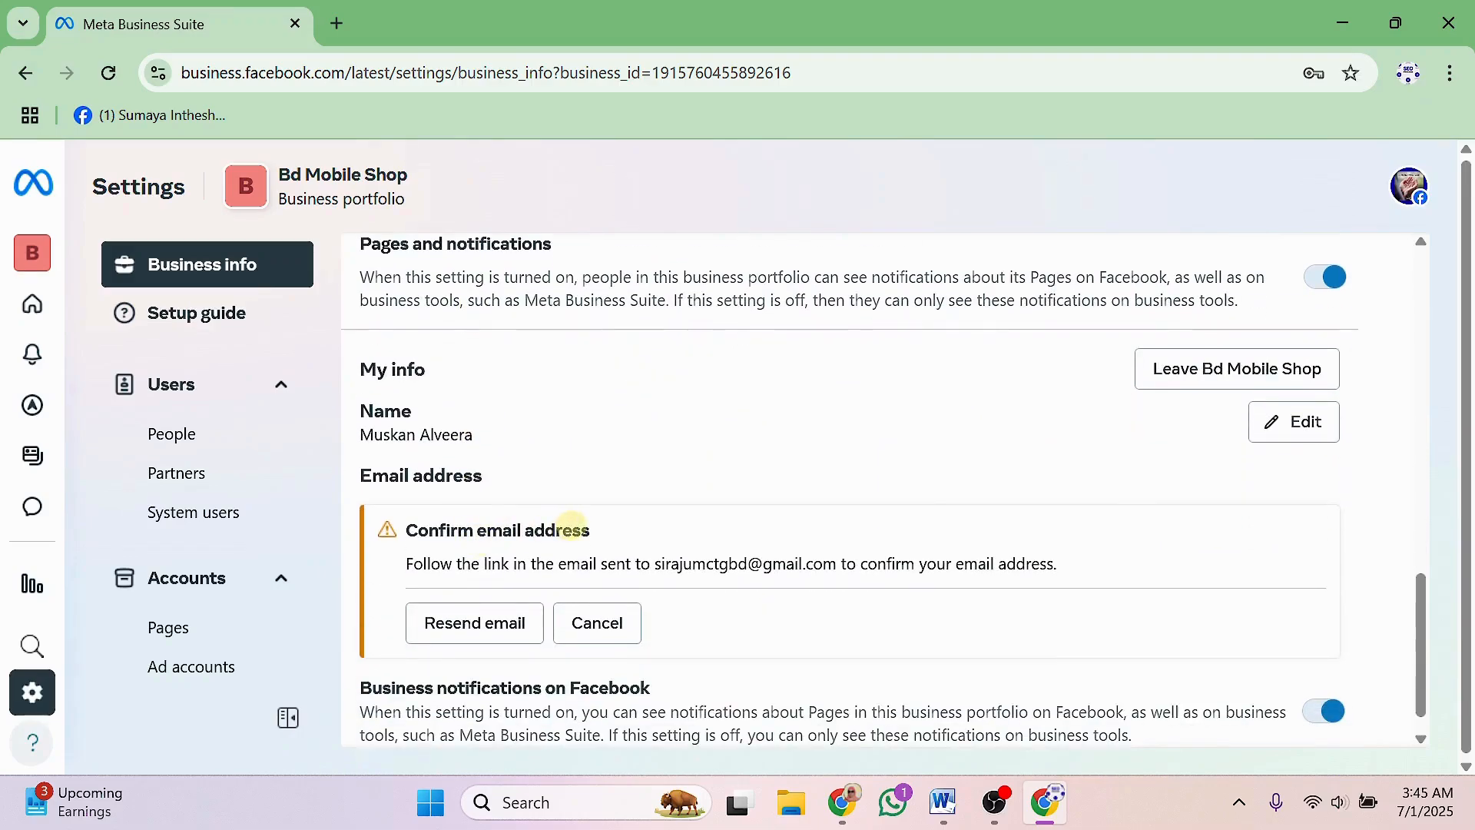
scroll(573, 528, "down", 1)
scroll(643, 552, "up", 6)
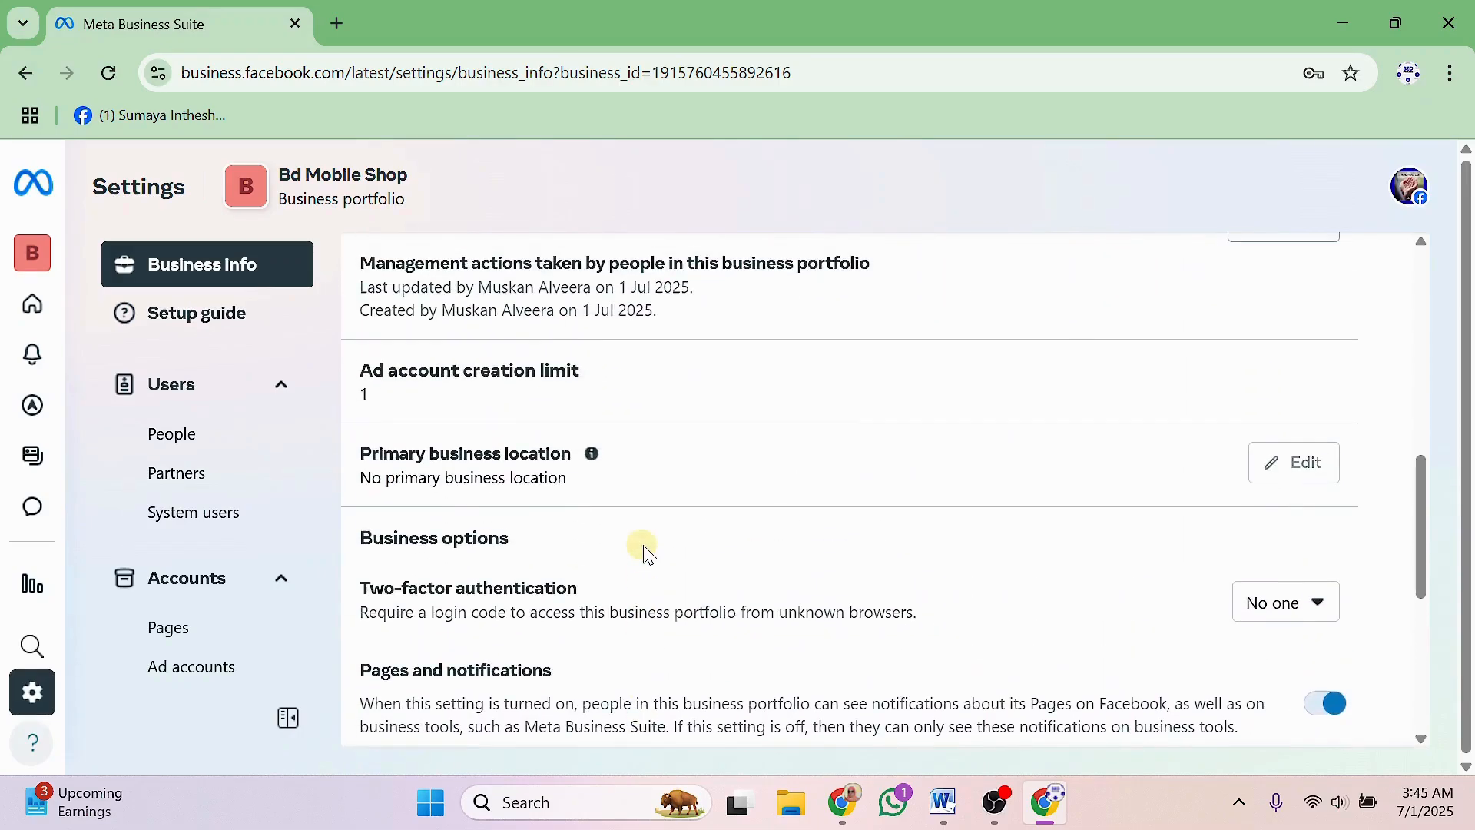
scroll(644, 551, "up", 9)
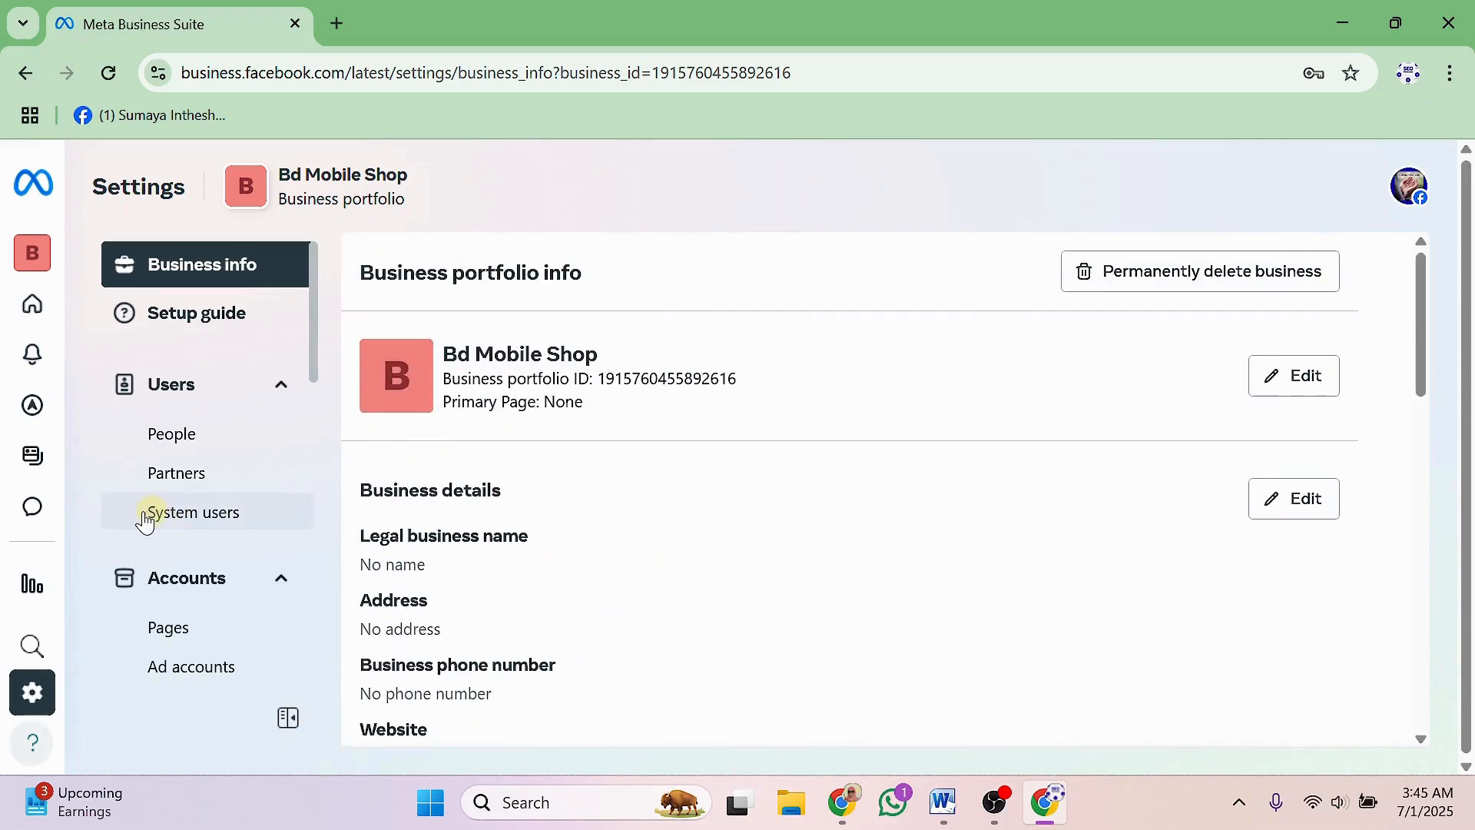
Launch Ads Manager from All tools in a new tab and dismiss the payment reminder.
mouse_move(31, 517)
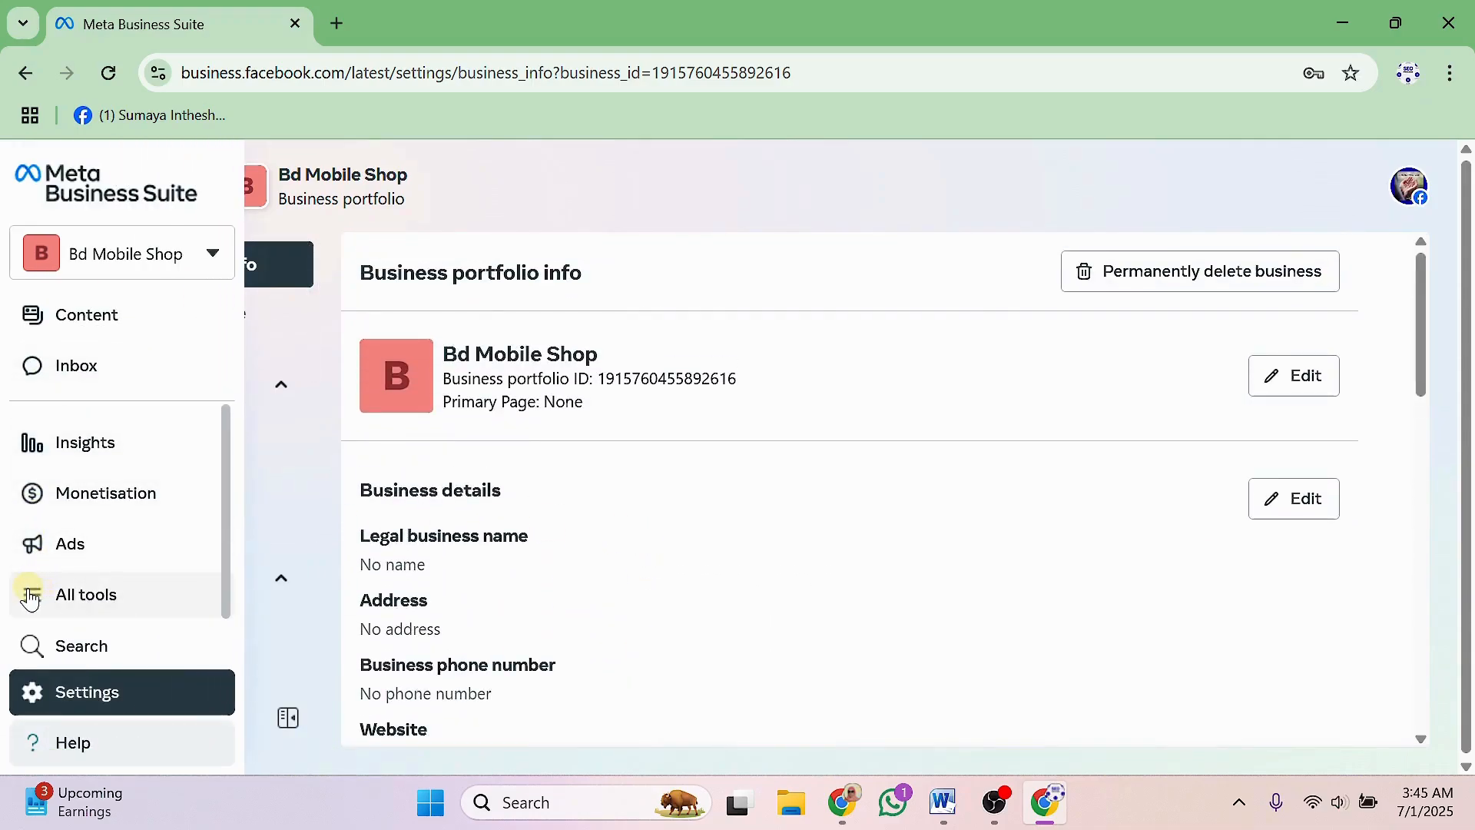
left_click(30, 596)
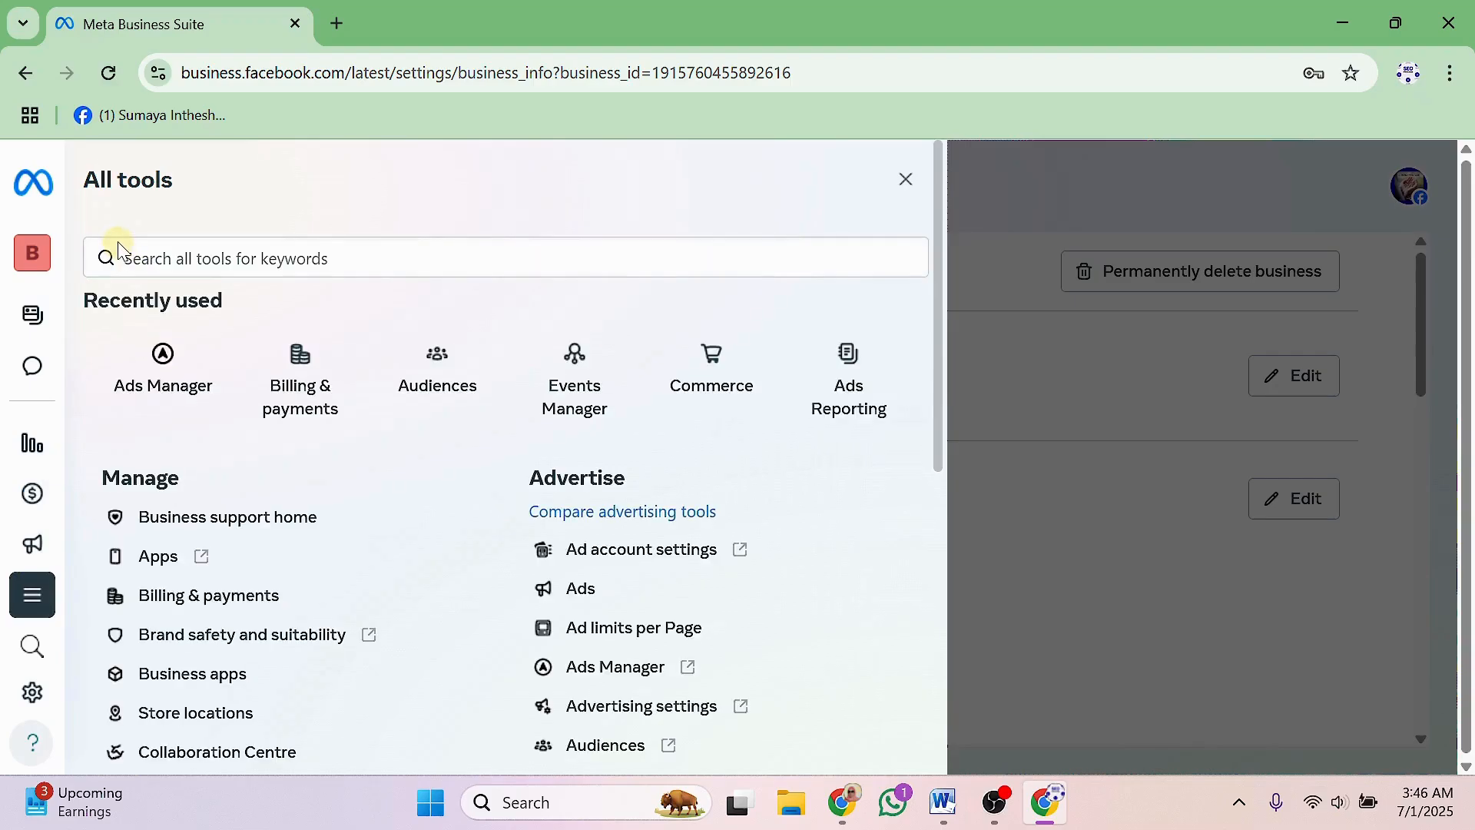
left_click(164, 355)
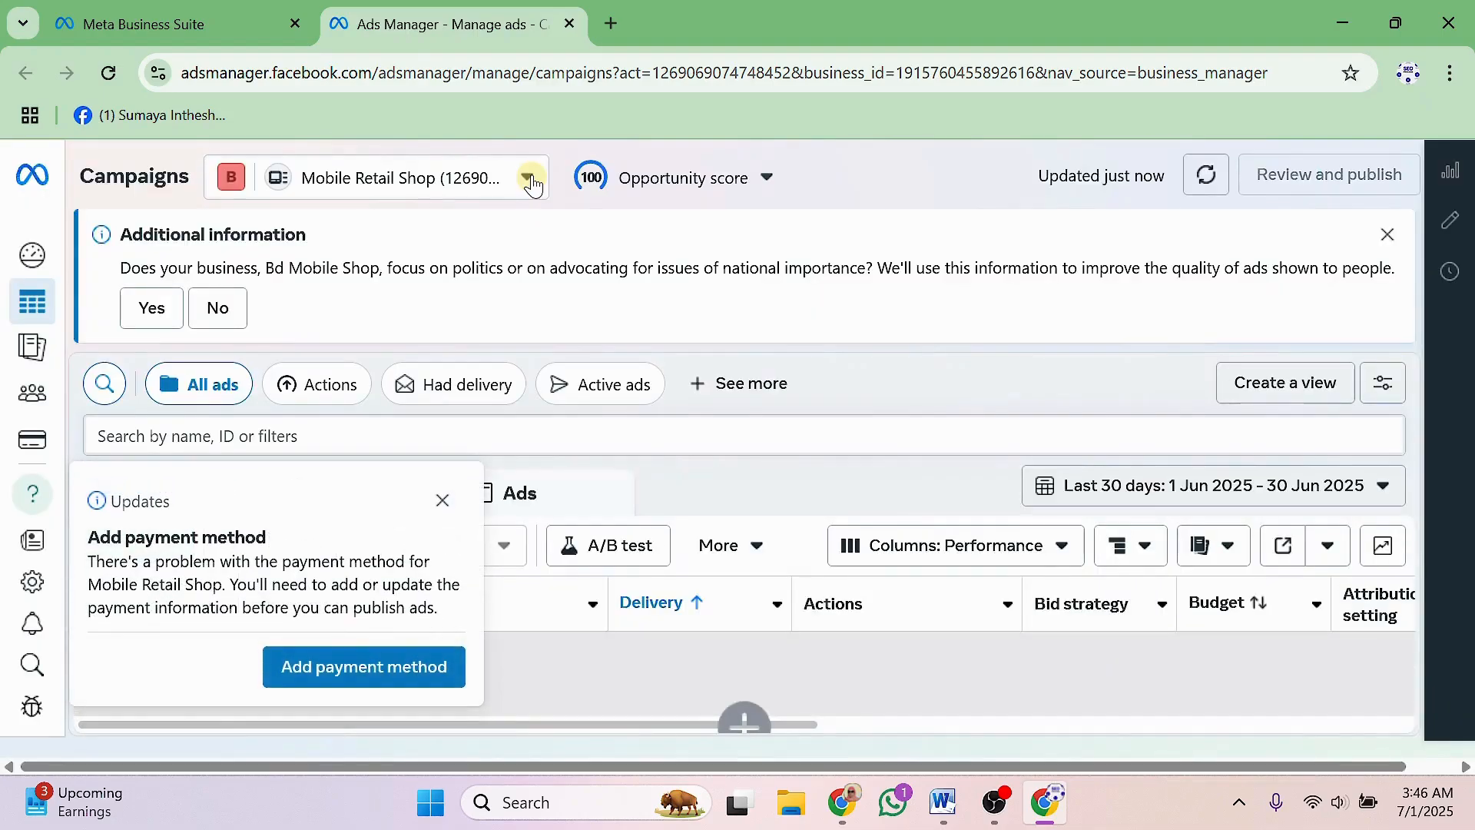
left_click(442, 500)
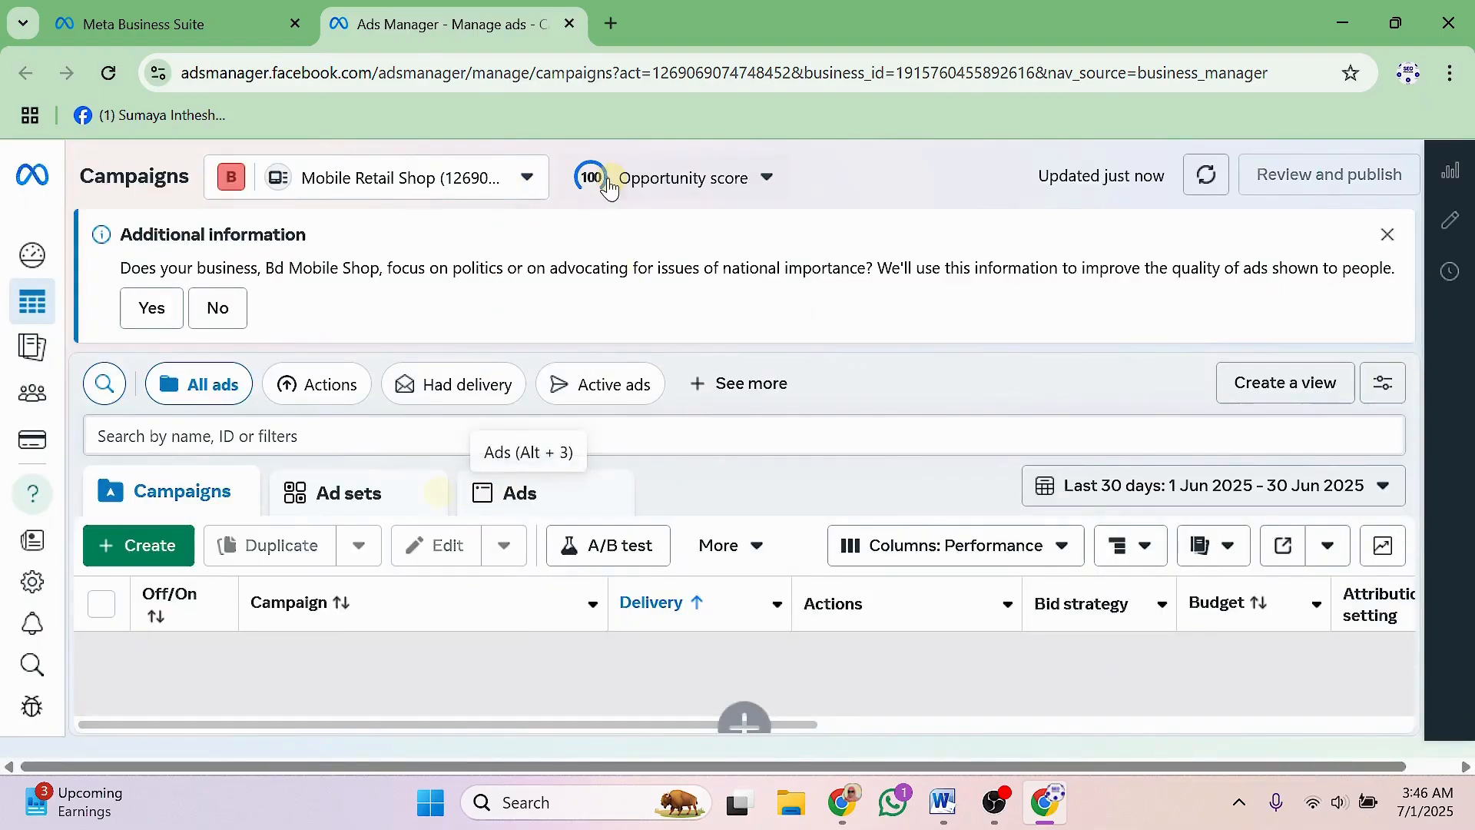
Browse the ad account list and select Mobile Retail Shop under Bd Mobile Shop.
left_click(529, 180)
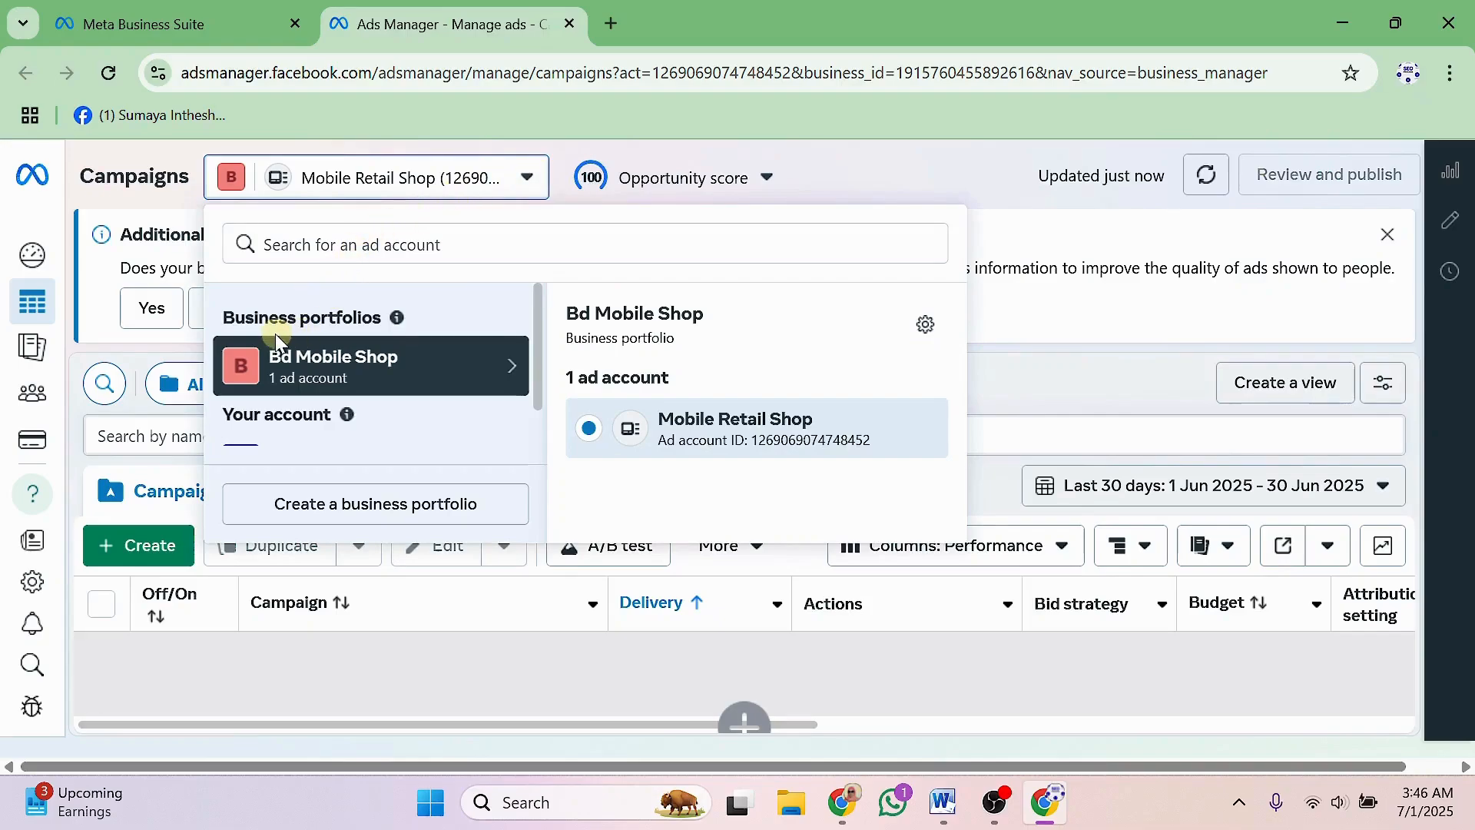
scroll(335, 396, "down", 1)
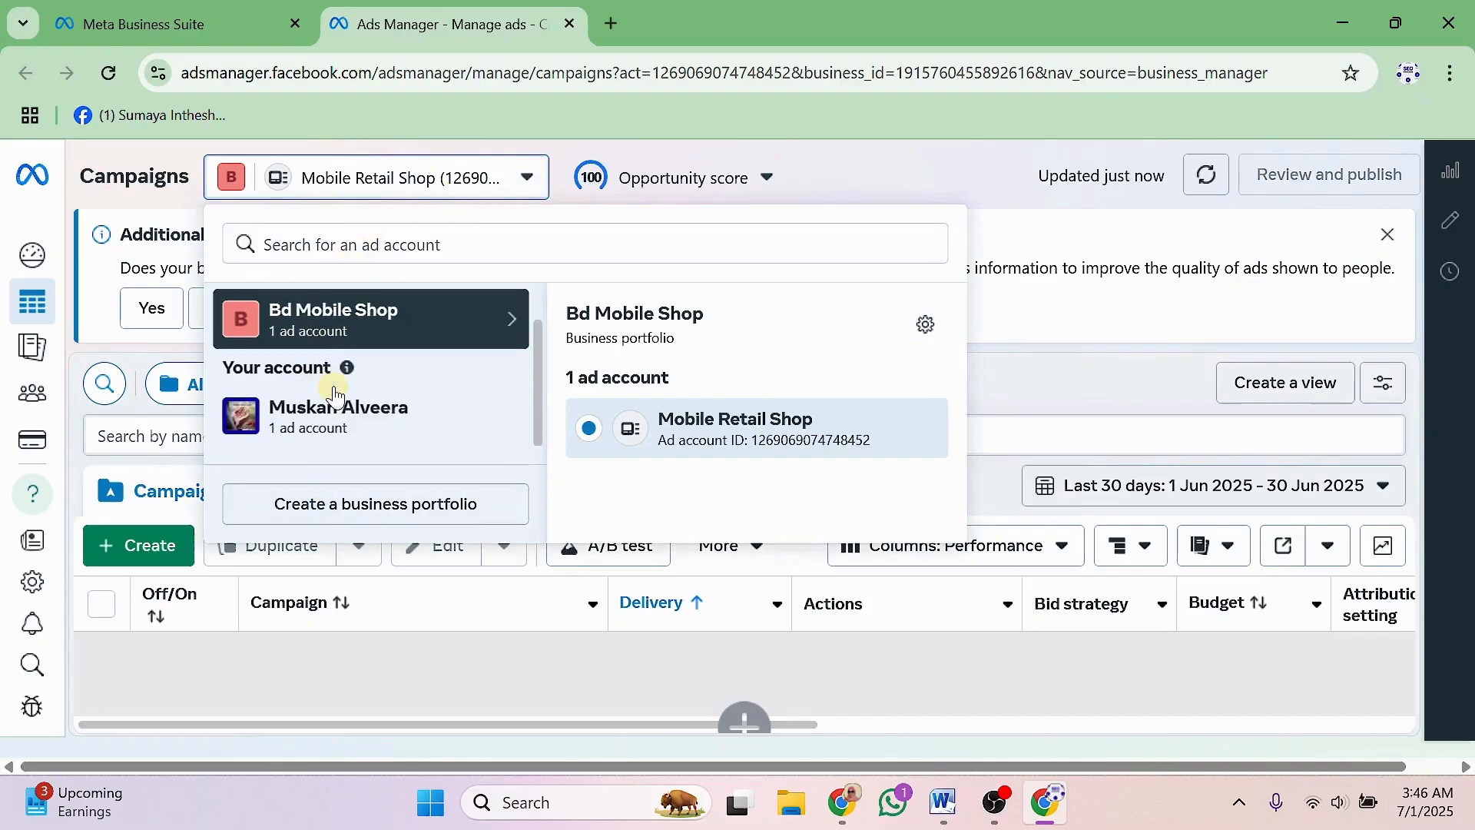
left_click(338, 414)
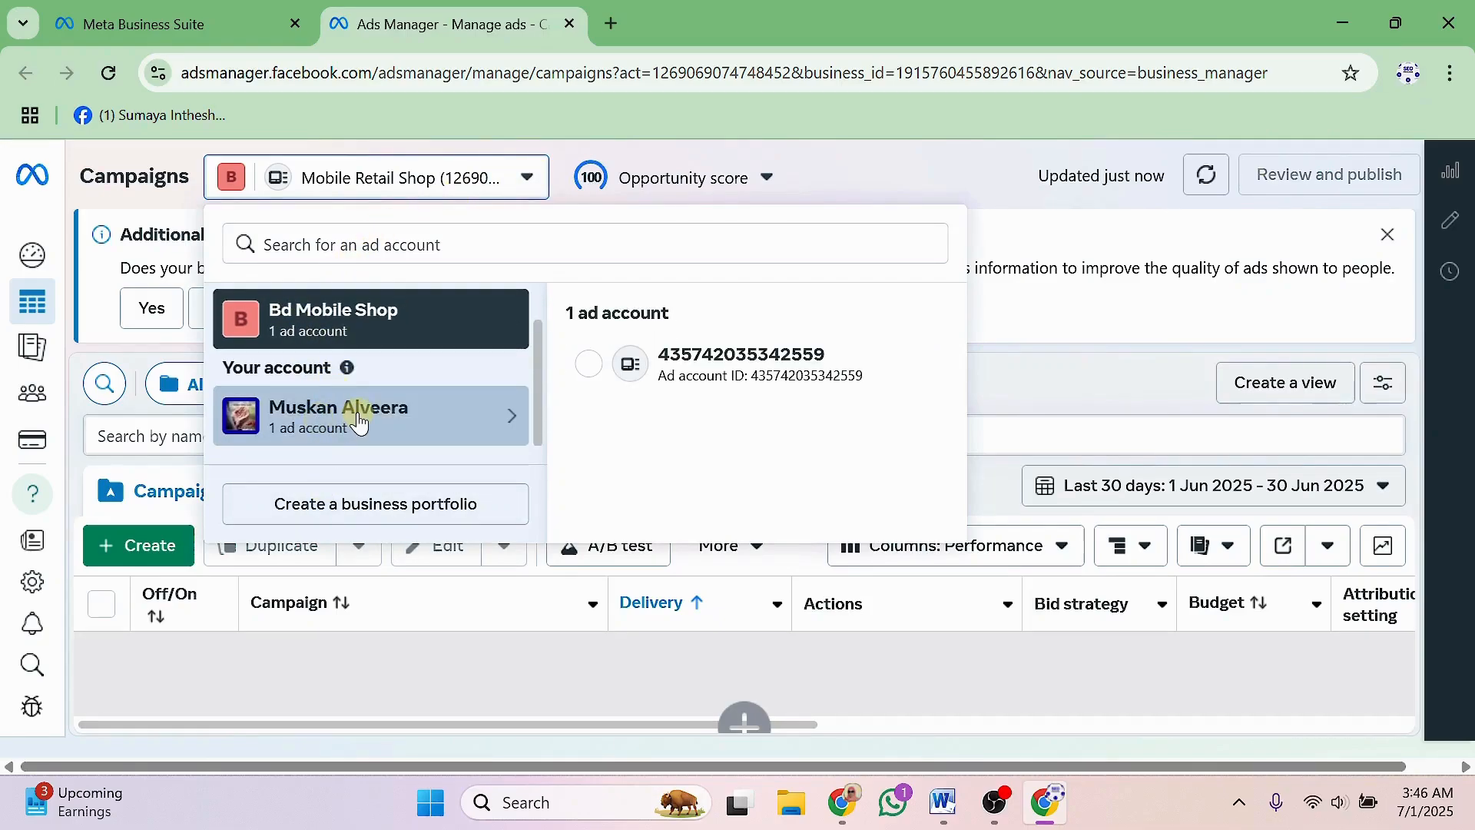
scroll(321, 419, "up", 1)
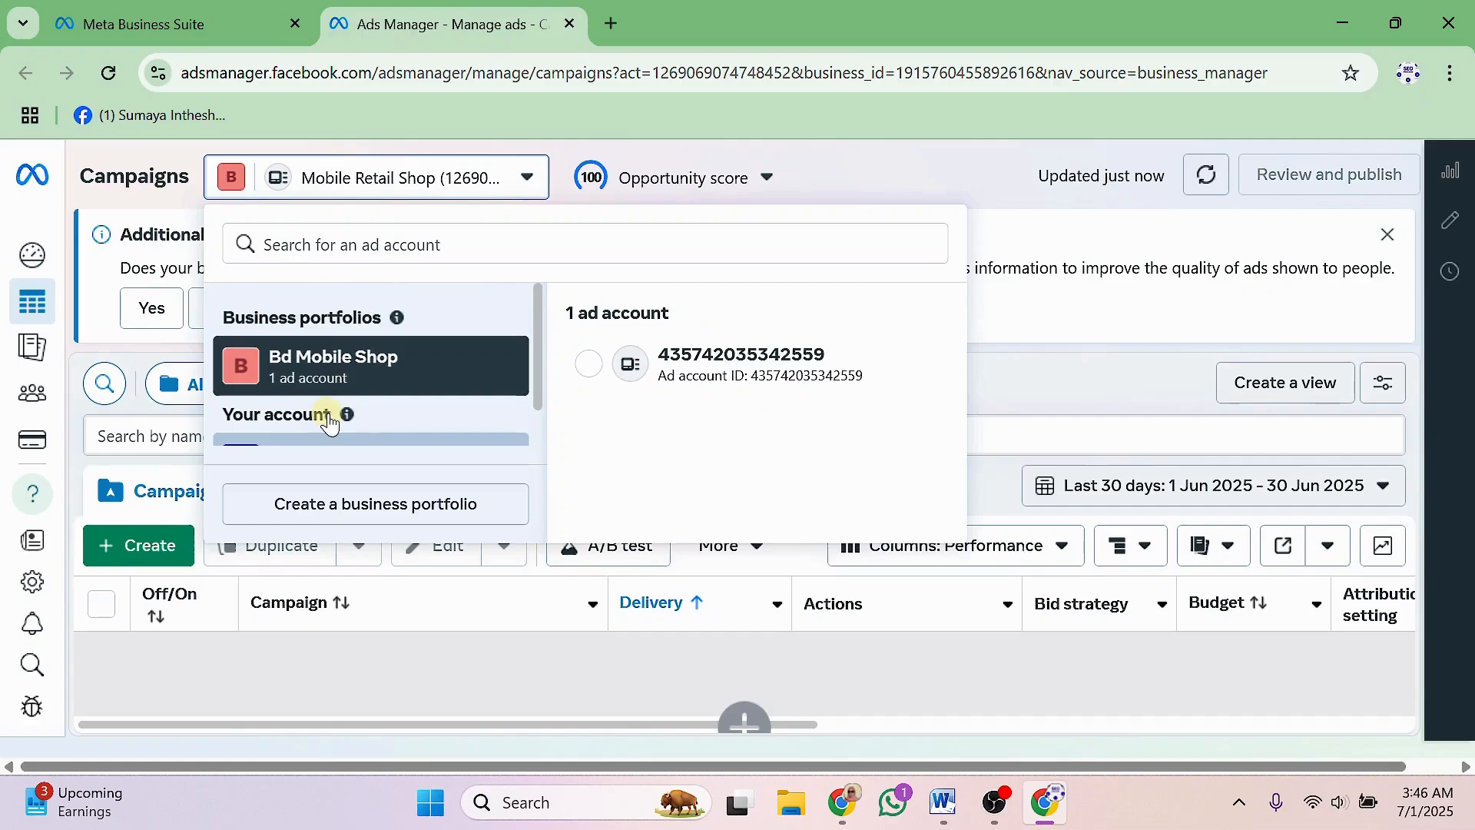
left_click(300, 366)
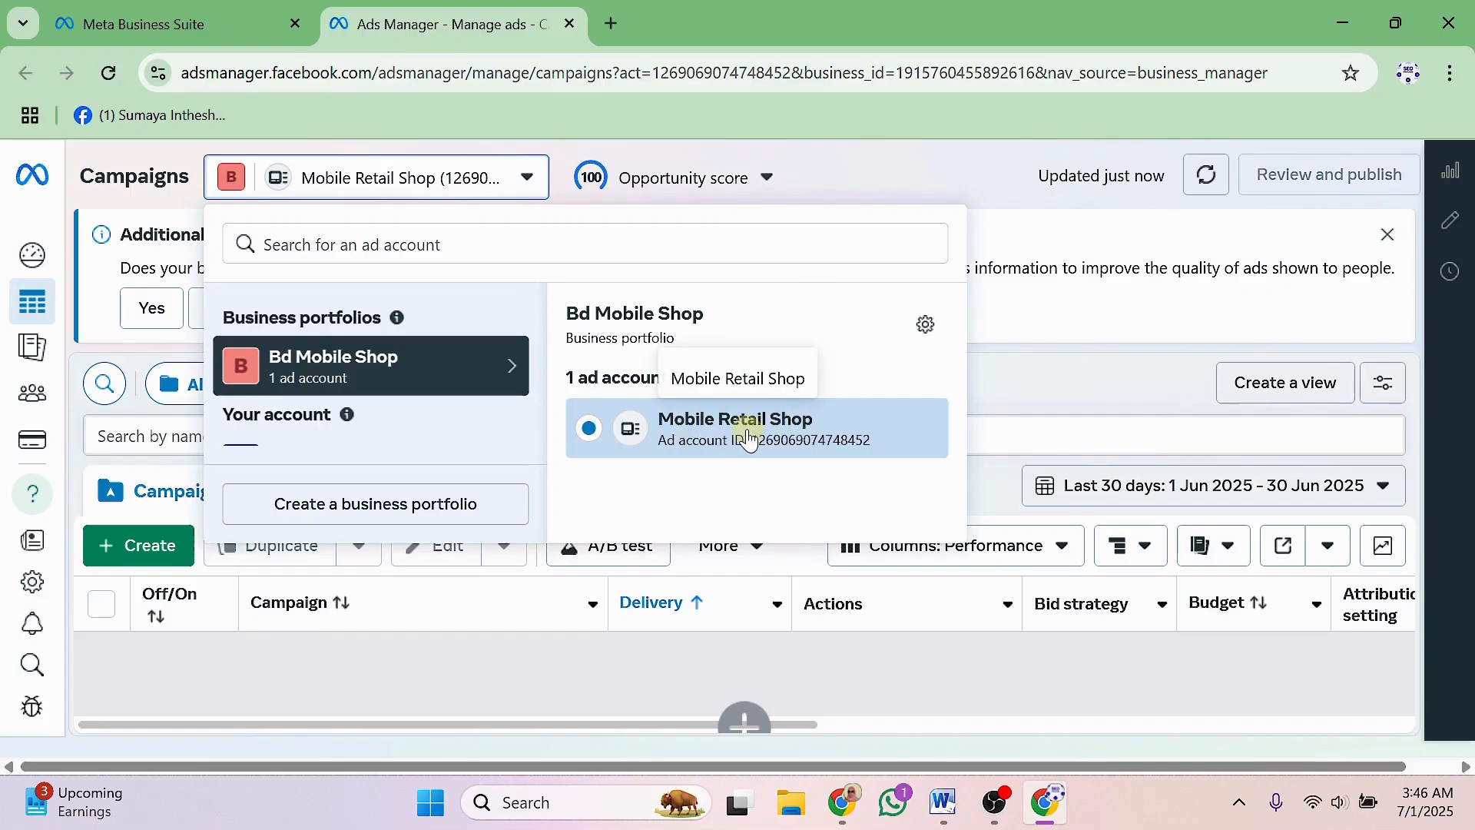
left_click(707, 440)
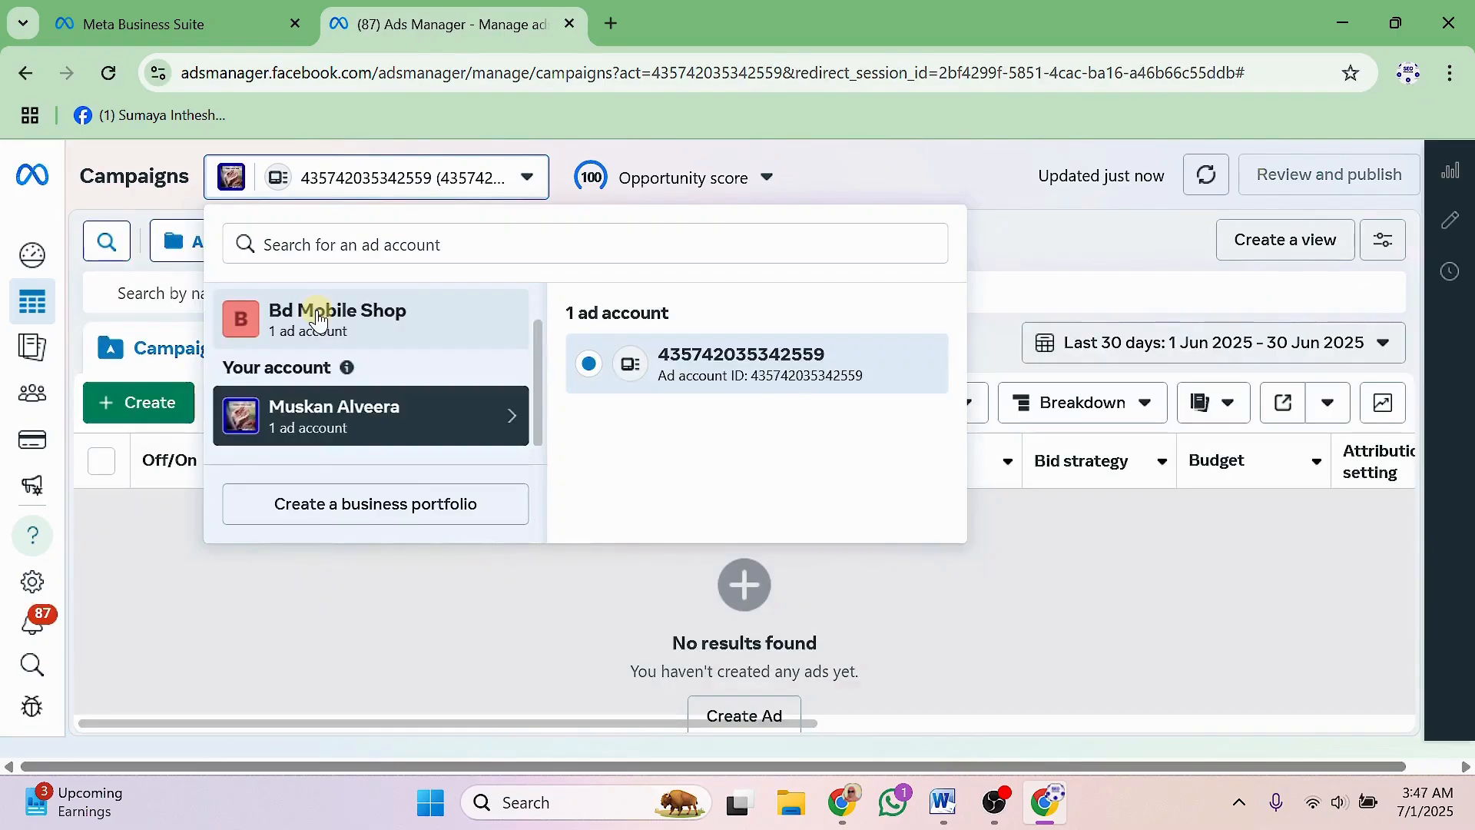
left_click(319, 322)
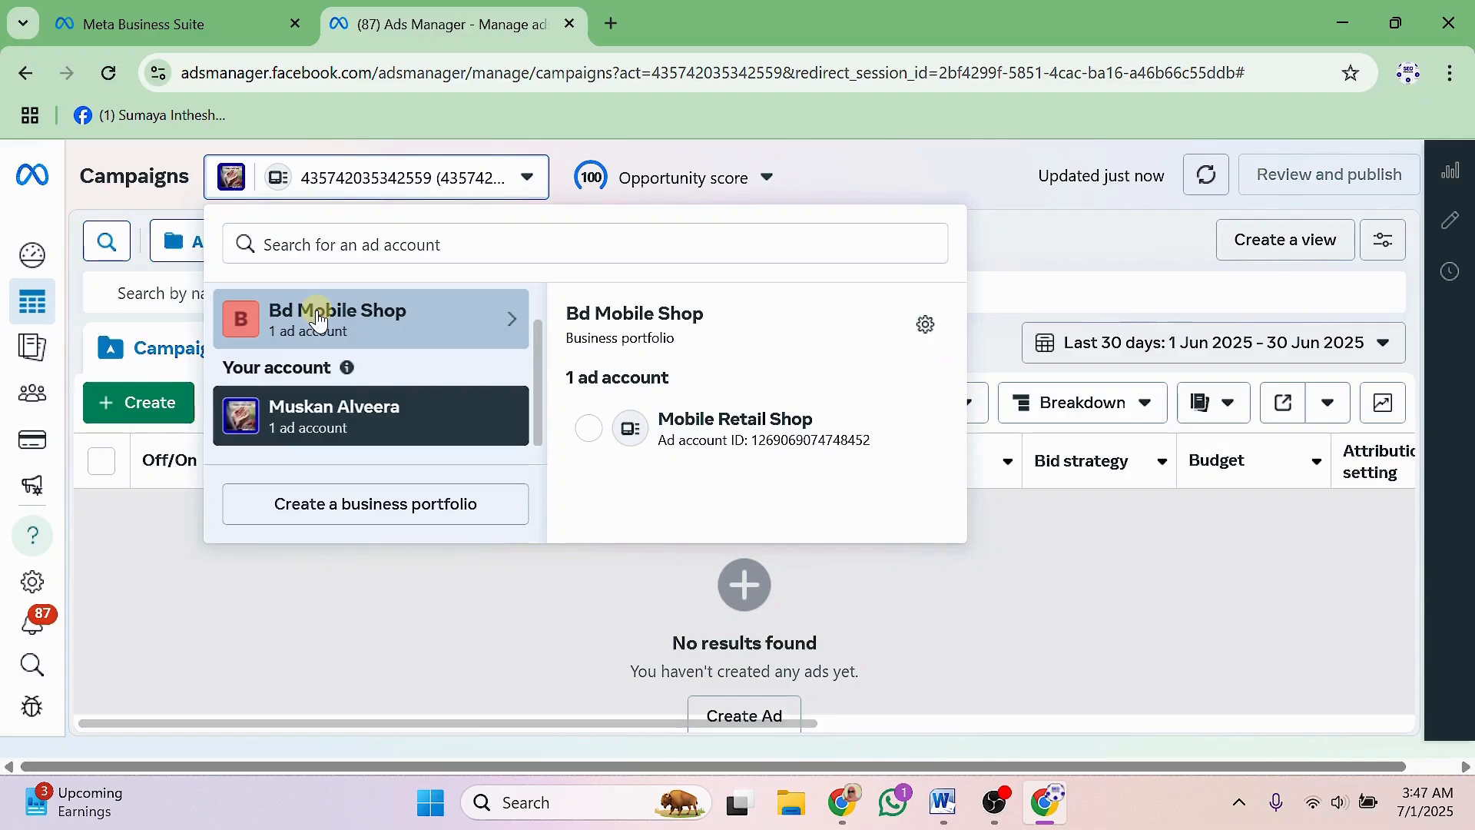
left_click(692, 422)
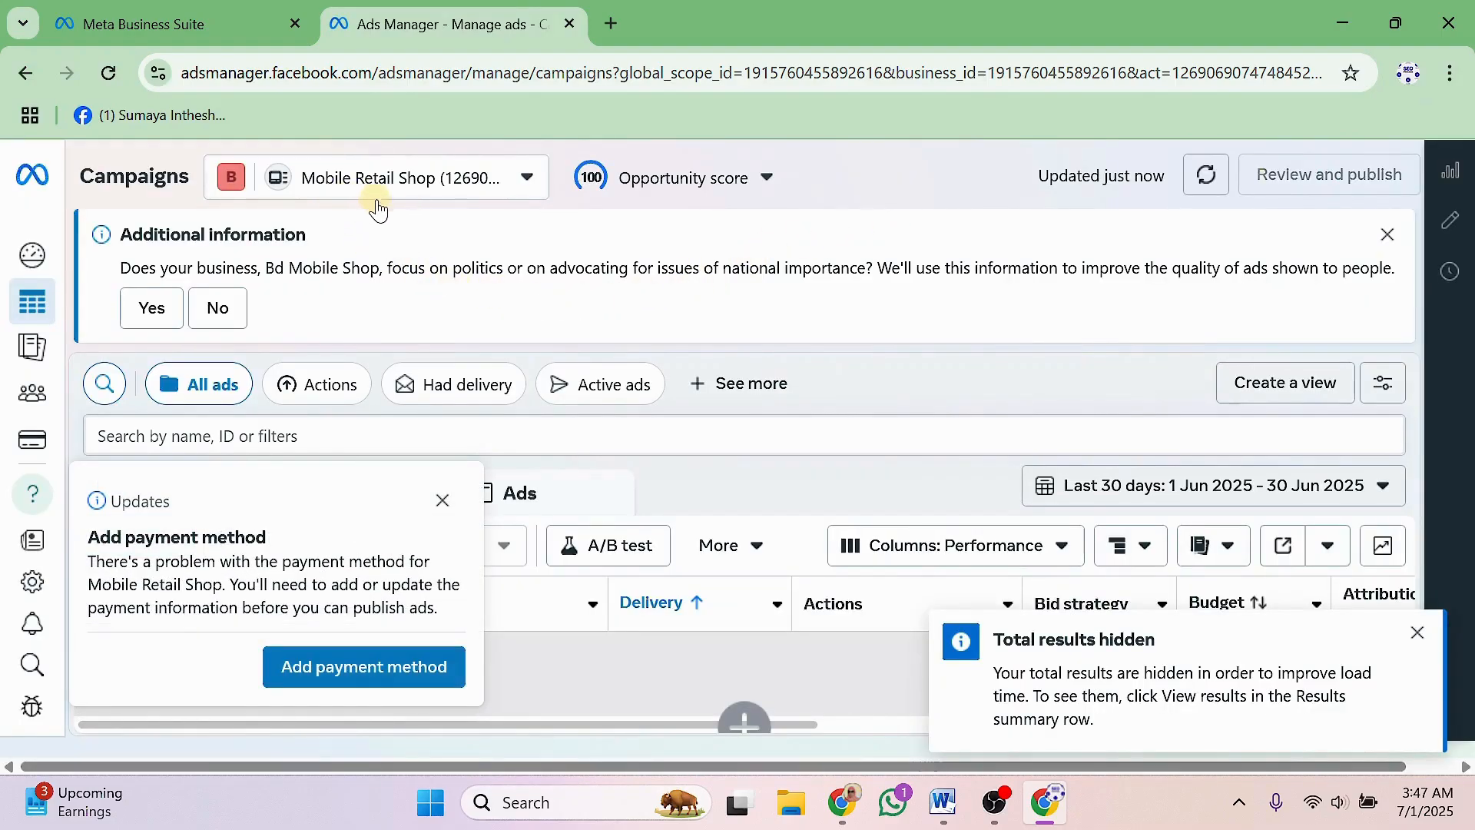
Close the account list, payment reminder, Opportunity score popover and Create new campaign dialog.
left_click(530, 181)
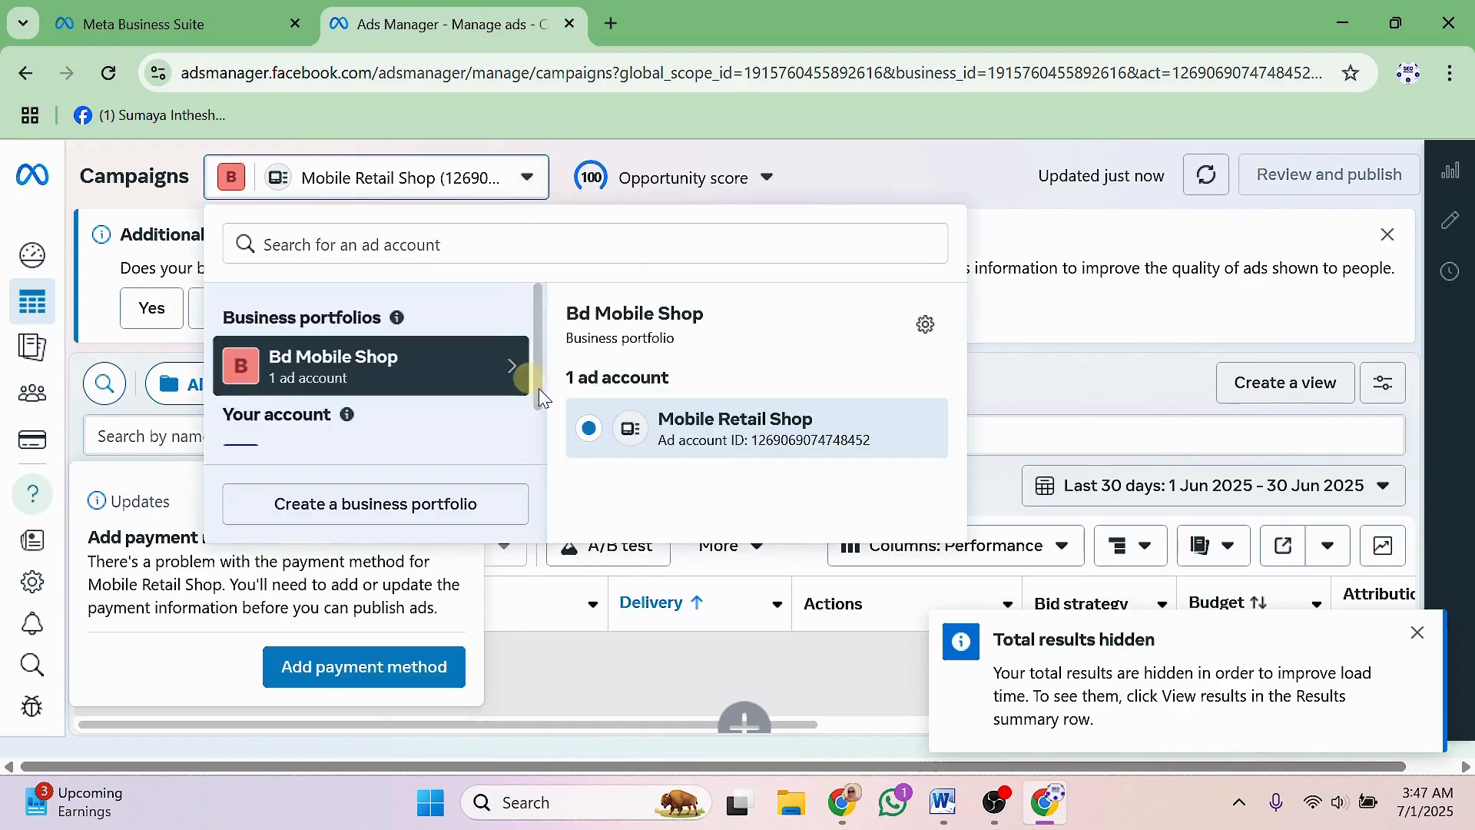
left_click(869, 158)
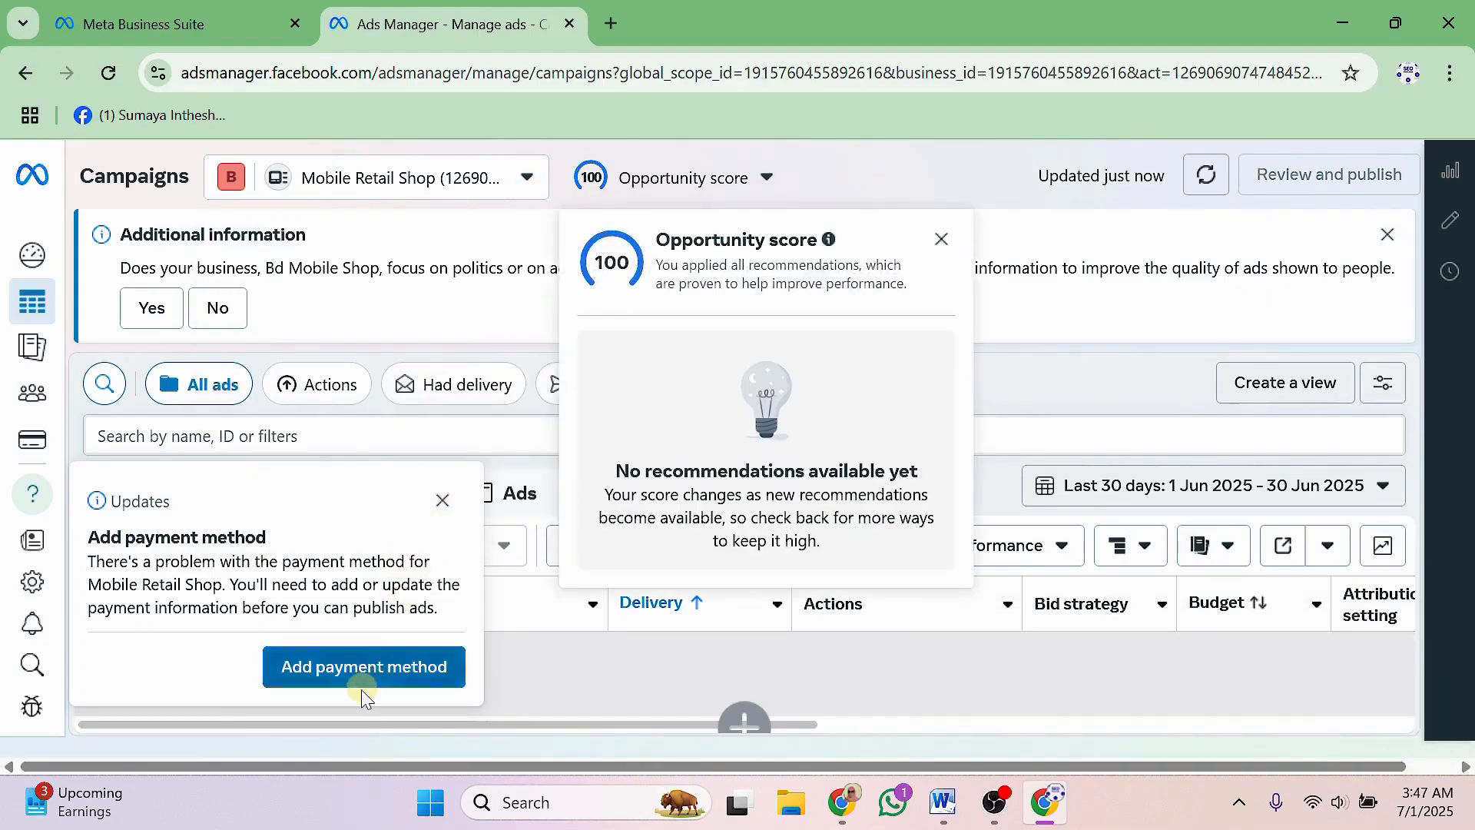
left_click(443, 505)
left_click(942, 239)
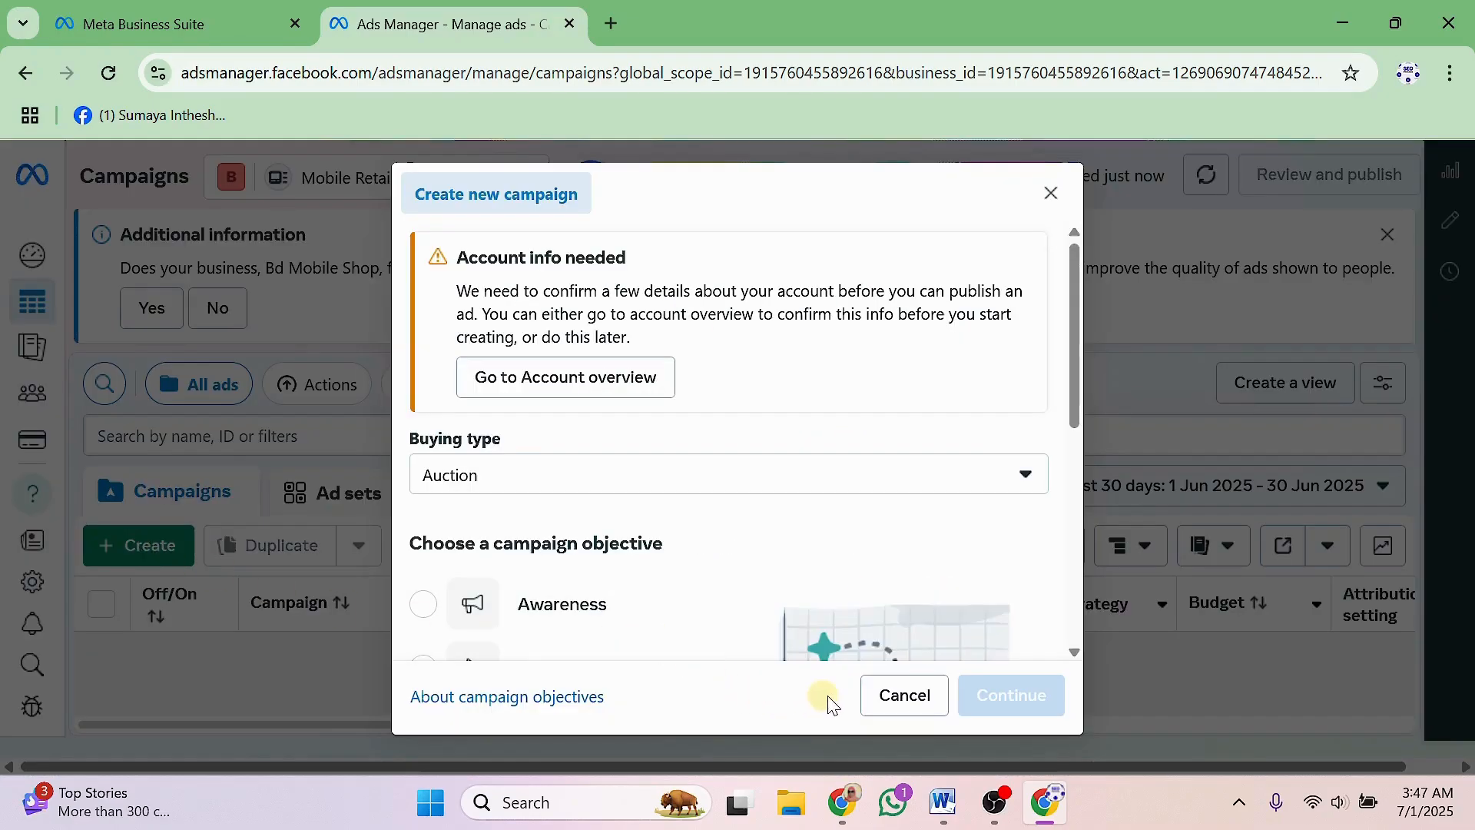
left_click(893, 696)
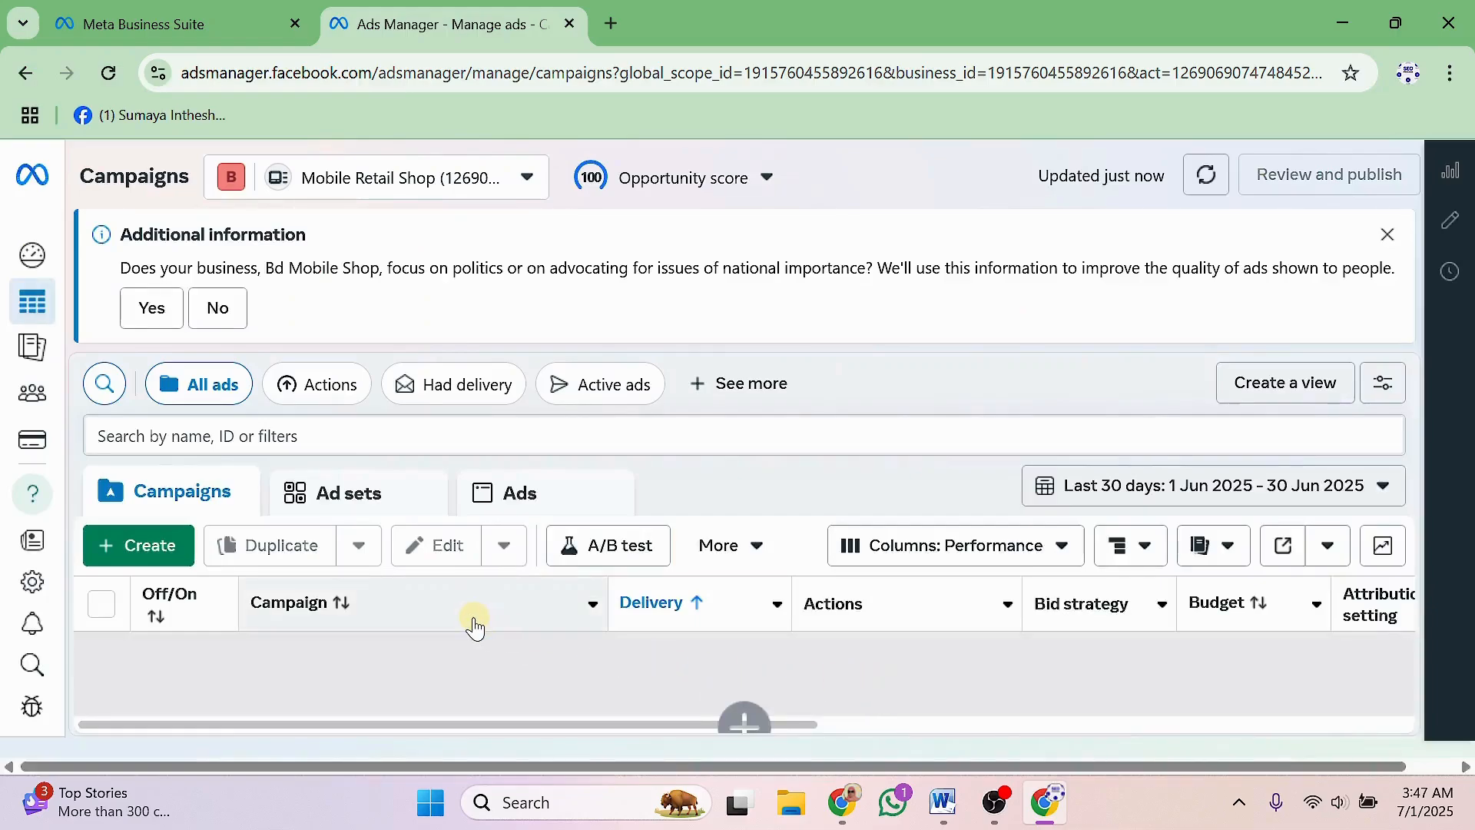